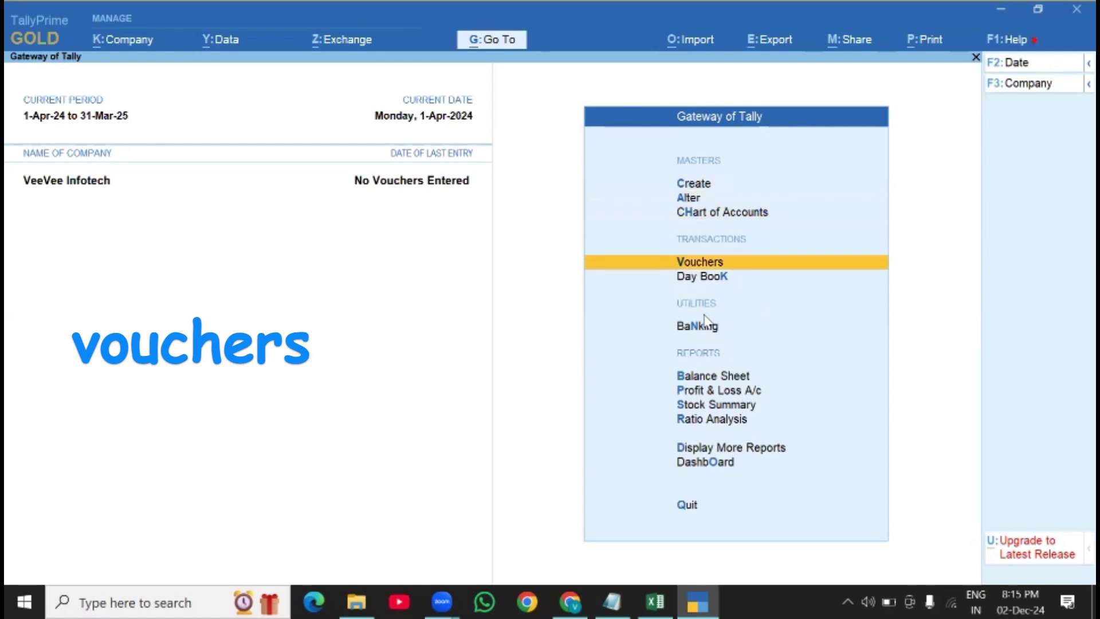
- Open a sales voucher, review its Item Invoice, Accounting Invoice and As Voucher modes, and return to the Gateway of Tally
{"action": "key", "text": "Return"}
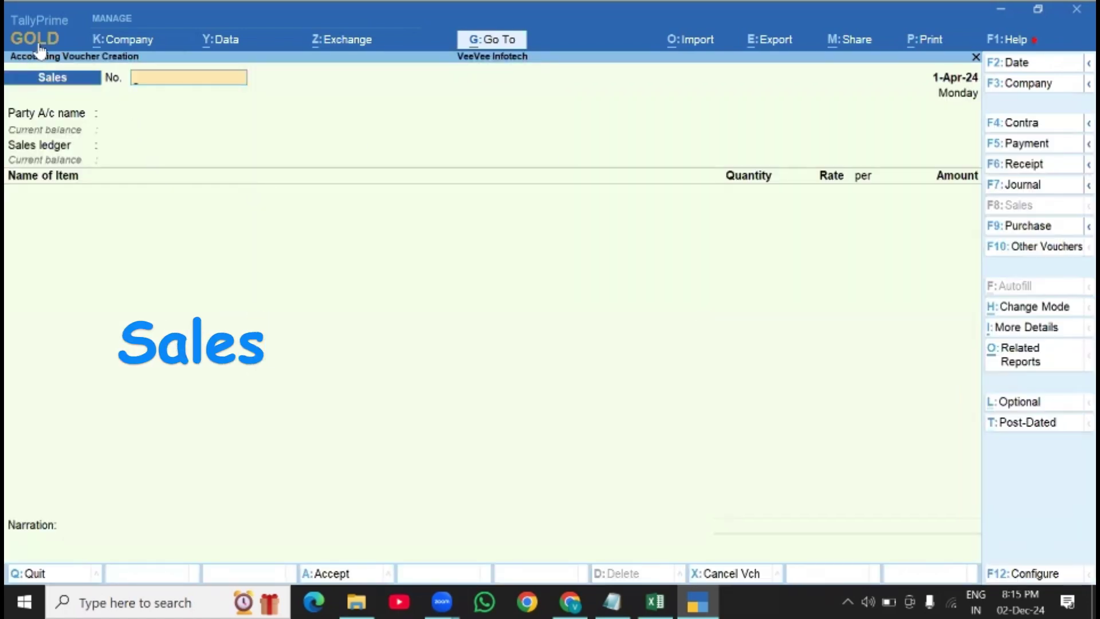
{"action": "left_click", "coordinate": [1016, 313]}
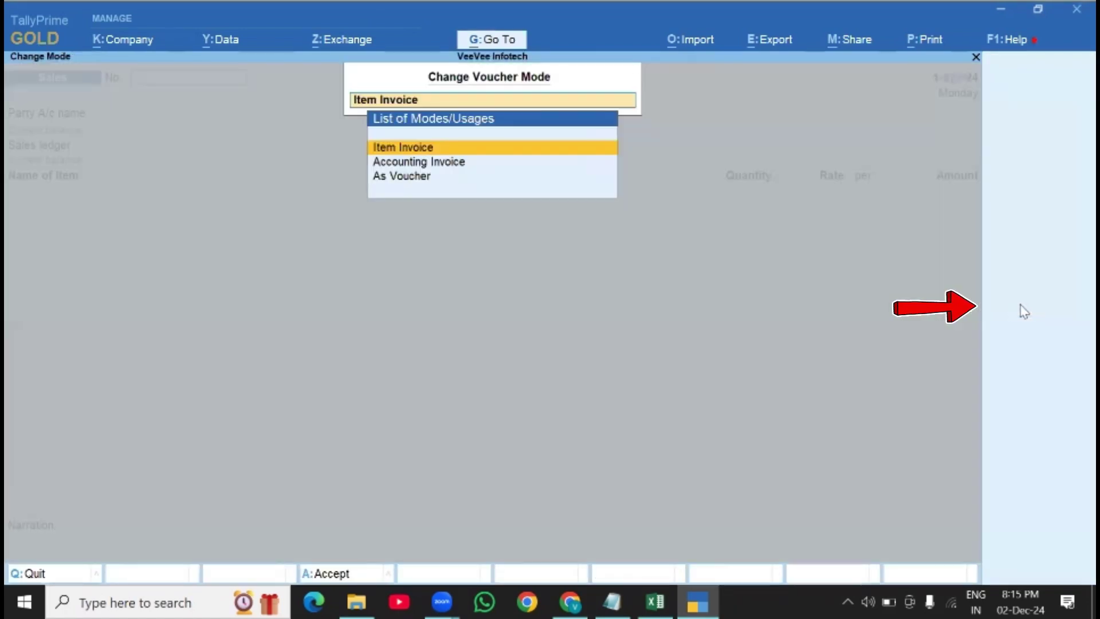
{"action": "key", "text": "Down"}
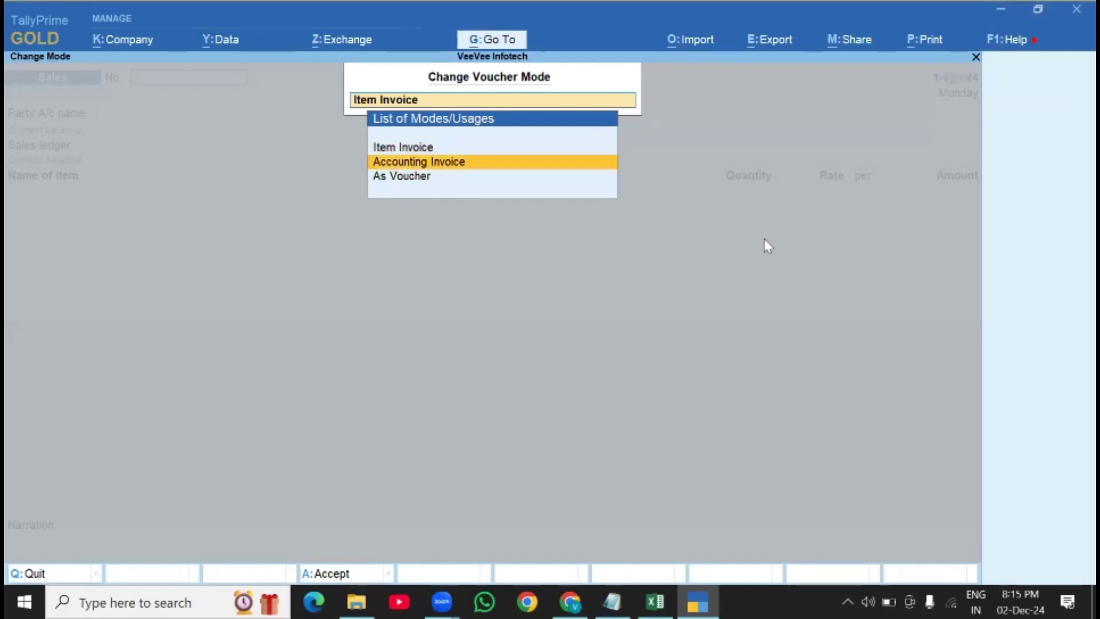
{"action": "key", "text": "Down"}
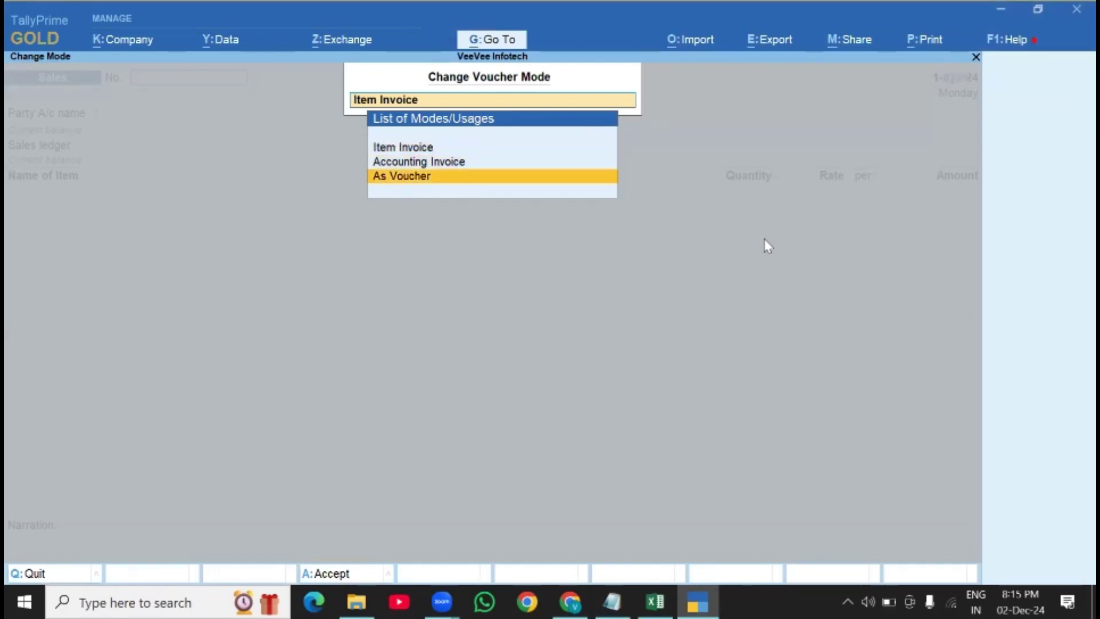
{"action": "key", "text": "Up"}
{"action": "key", "text": "Up"}
{"action": "key", "text": "Down"}
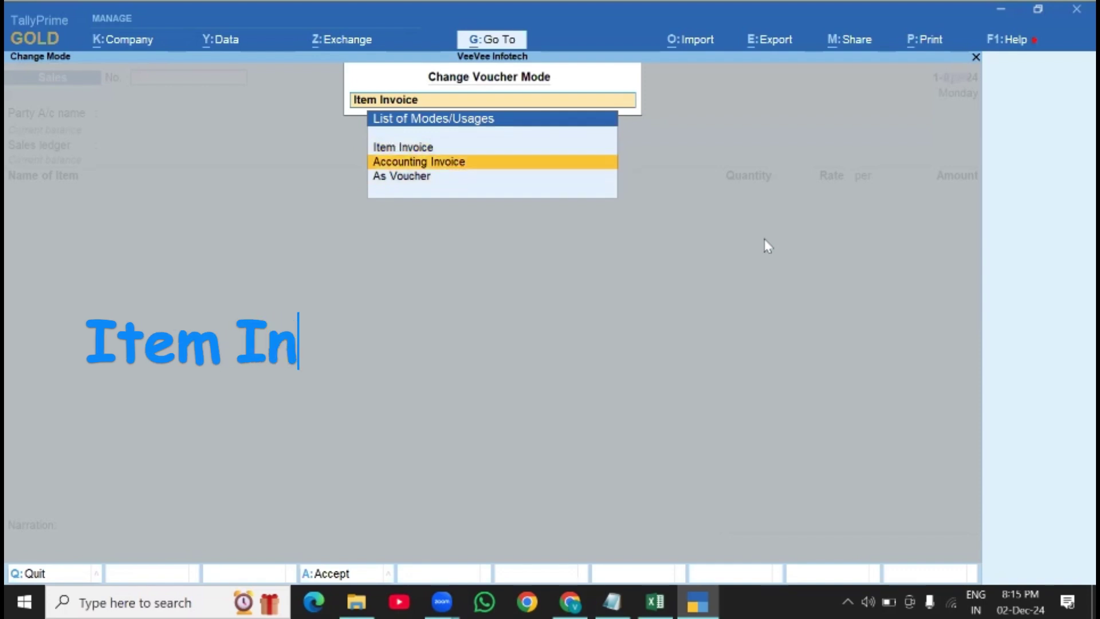
{"action": "key", "text": "Up"}
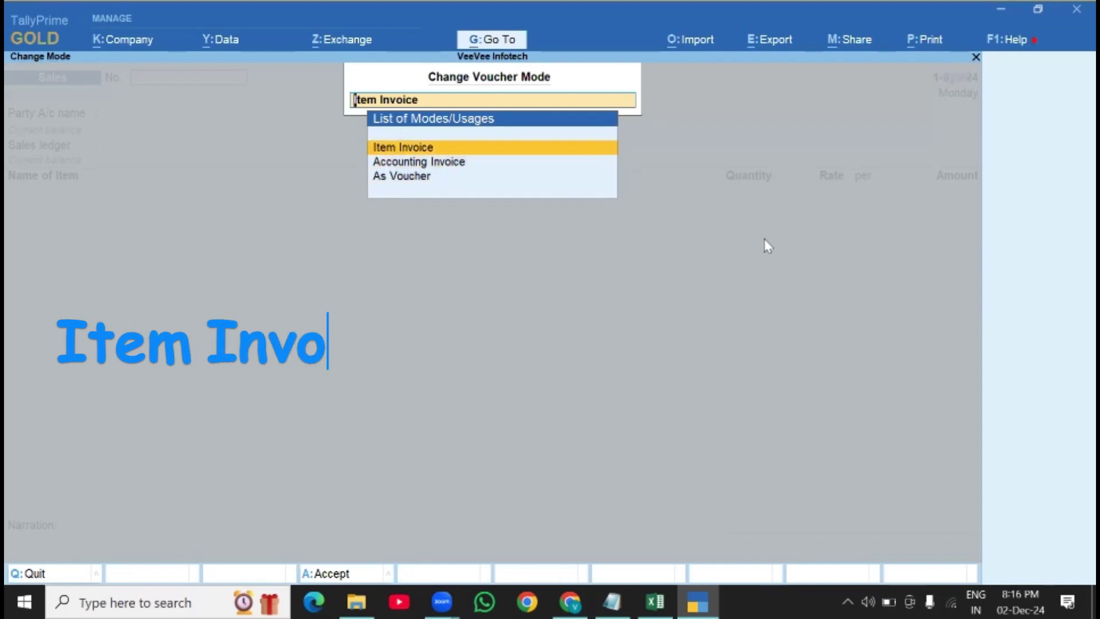
{"action": "key", "text": "Return"}
{"action": "key", "text": "Escape"}
{"action": "key", "text": "Return"}
{"action": "key", "text": "Escape"}
{"action": "key", "text": "Escape"}
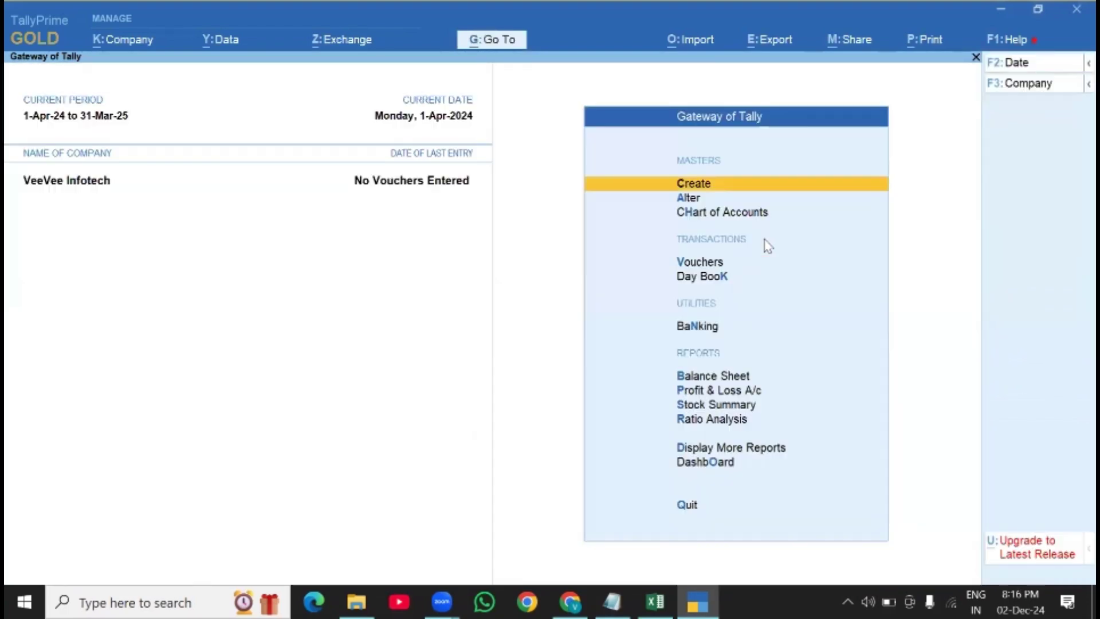
- Switch to the Sales Item Invoice workbook in Excel and examine the Voucher Type column from its header
{"action": "left_click", "coordinate": [655, 601]}
{"action": "left_click", "coordinate": [215, 213]}
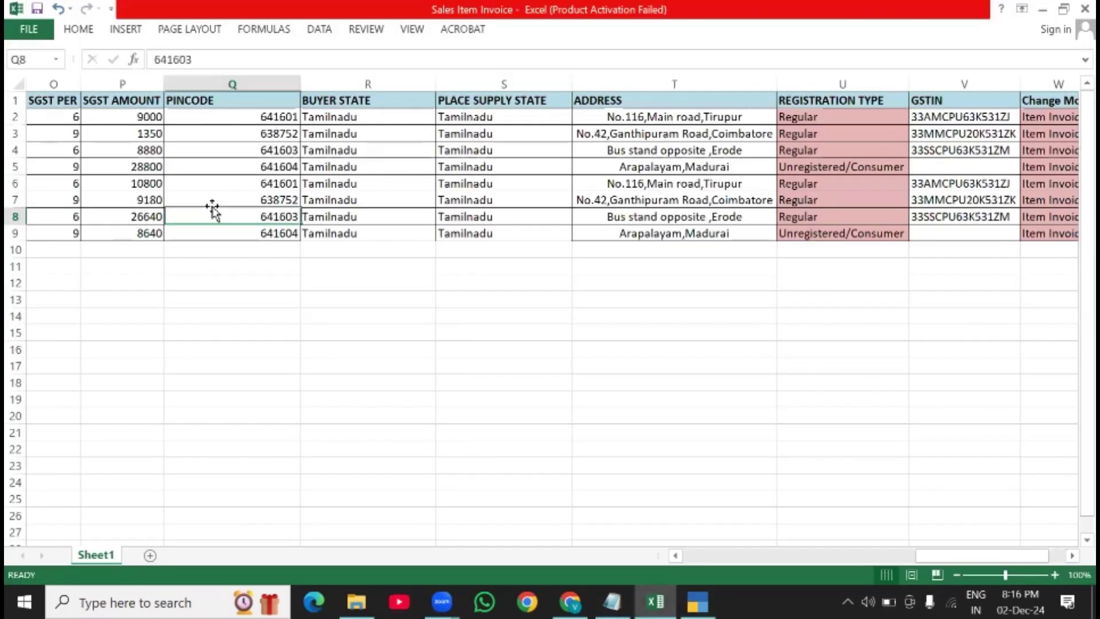
{"action": "key", "text": "Home"}
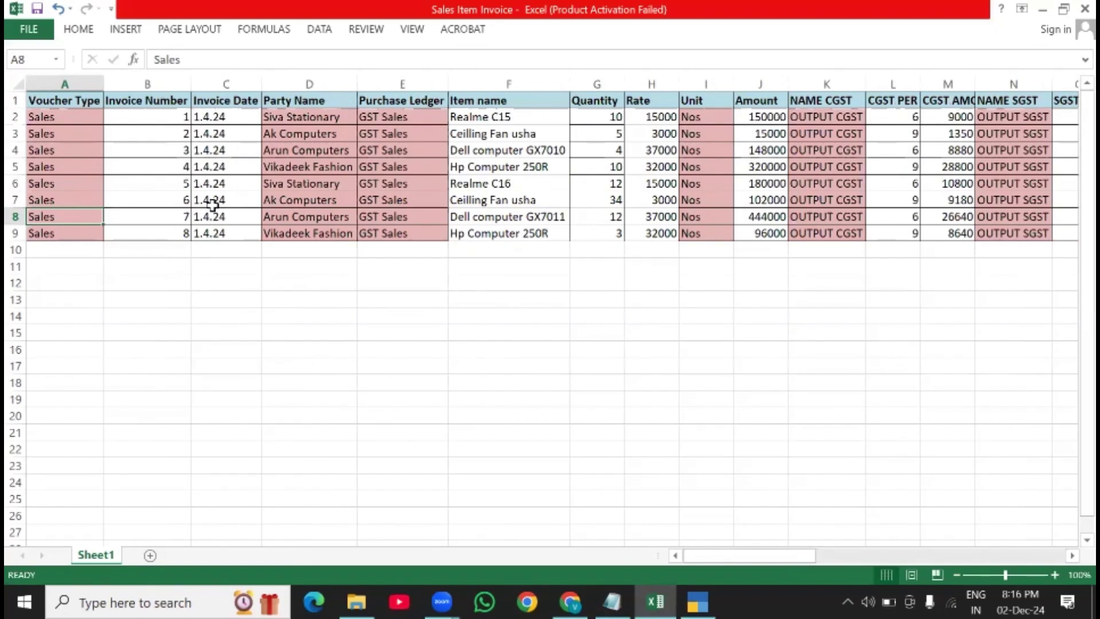
{"action": "key", "text": "Up"}
{"action": "key", "text": "Up"}
{"action": "key", "text": "Up"}
{"action": "key", "text": "Up"}
{"action": "key", "text": "Up"}
{"action": "key", "text": "Up"}
{"action": "key", "text": "Up"}
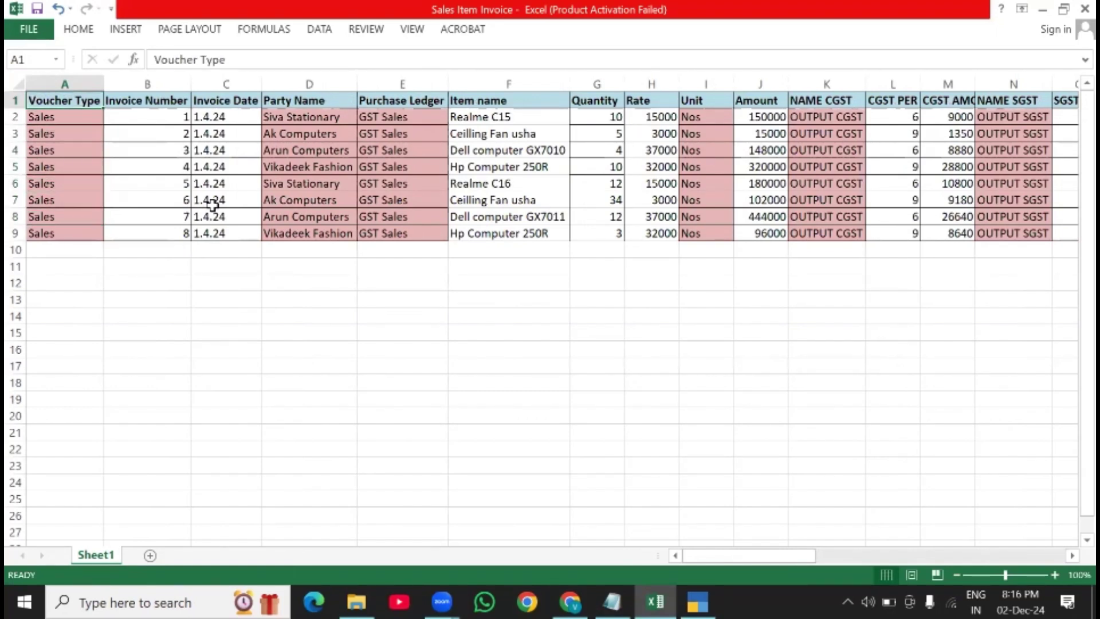
{"action": "key", "text": "Down"}
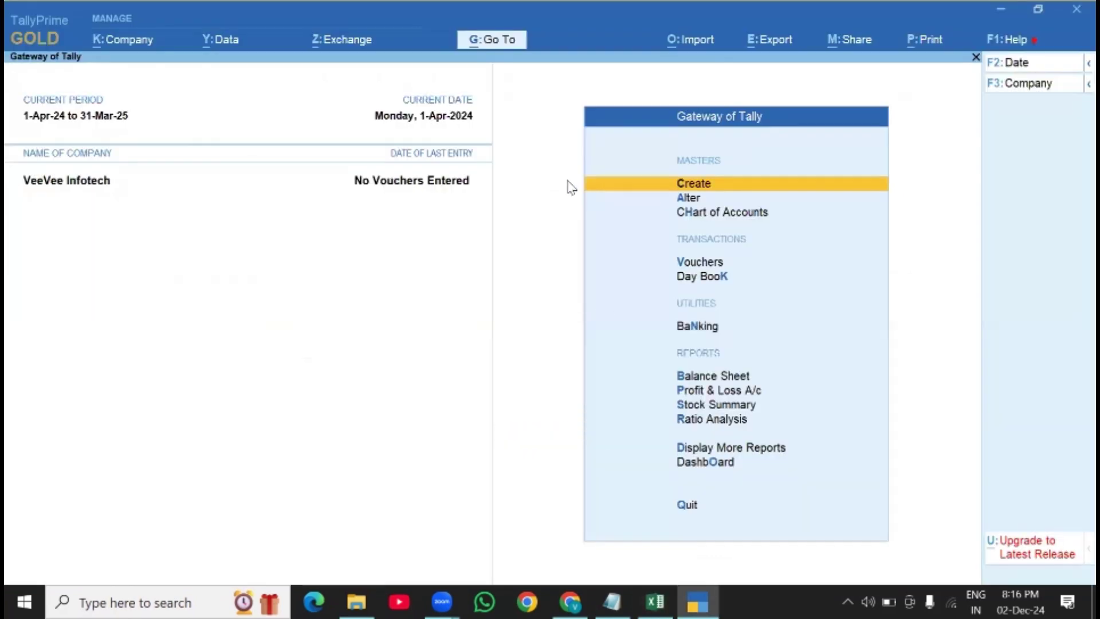
- In TallyPrime, view the Sales voucher type's alteration settings and return to the Gateway of Tally
{"action": "key", "text": "Down"}
{"action": "key", "text": "Return"}
{"action": "key", "text": "Down"}
{"action": "key", "text": "Down"}
{"action": "key", "text": "Down"}
{"action": "key", "text": "Return"}
{"action": "type", "text": "Sales"}
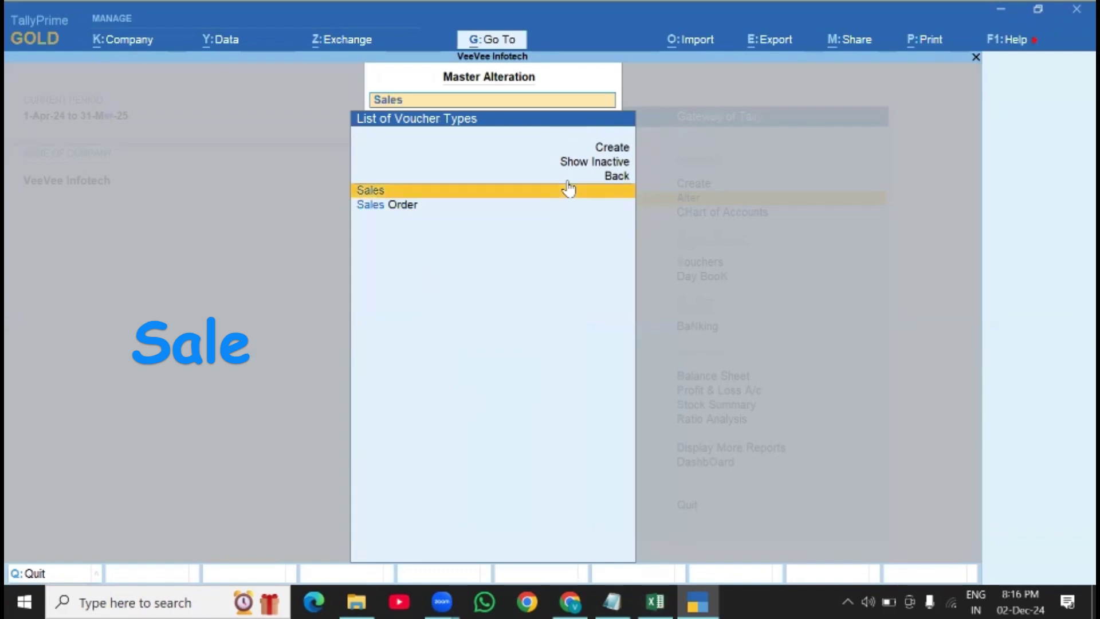
{"action": "key", "text": "Return"}
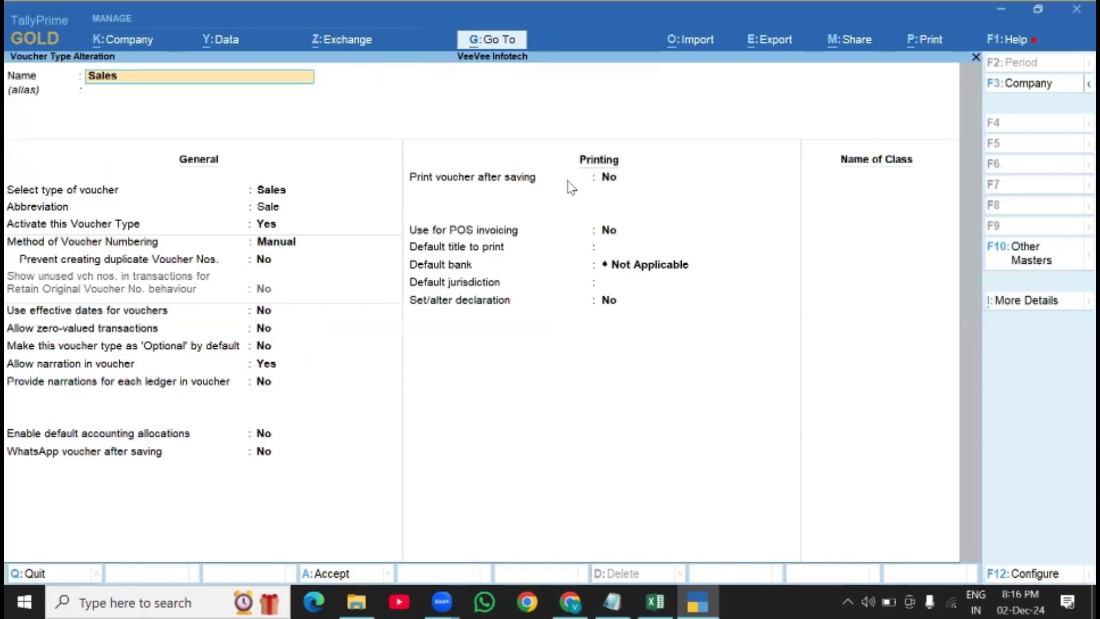
{"action": "key", "text": "Escape"}
{"action": "key", "text": "Escape"}
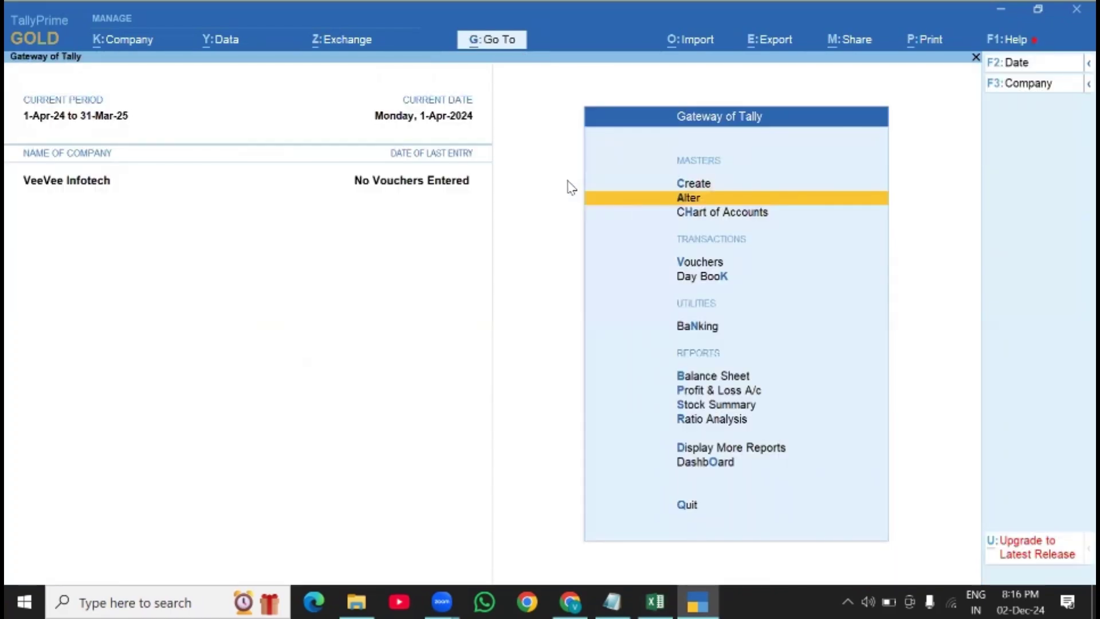
- Switch back to the Excel workbook and examine the Invoice Number, Invoice Date, Party Name and Purchase Ledger columns
{"action": "key", "text": "alt+Tab"}
{"action": "left_click", "coordinate": [166, 99]}
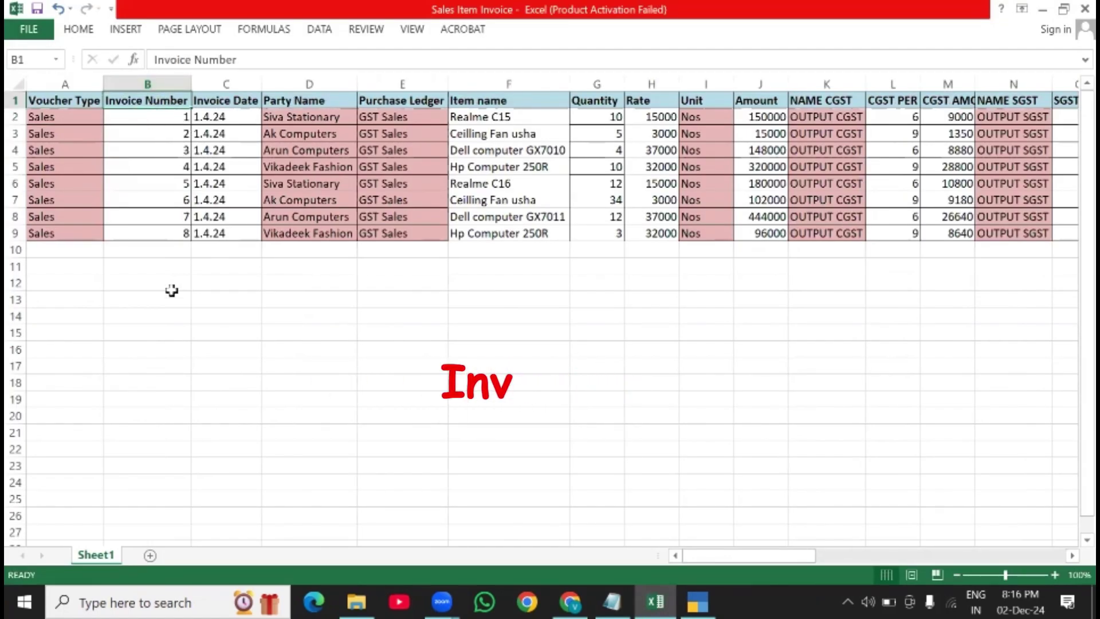
{"action": "left_click", "coordinate": [222, 100]}
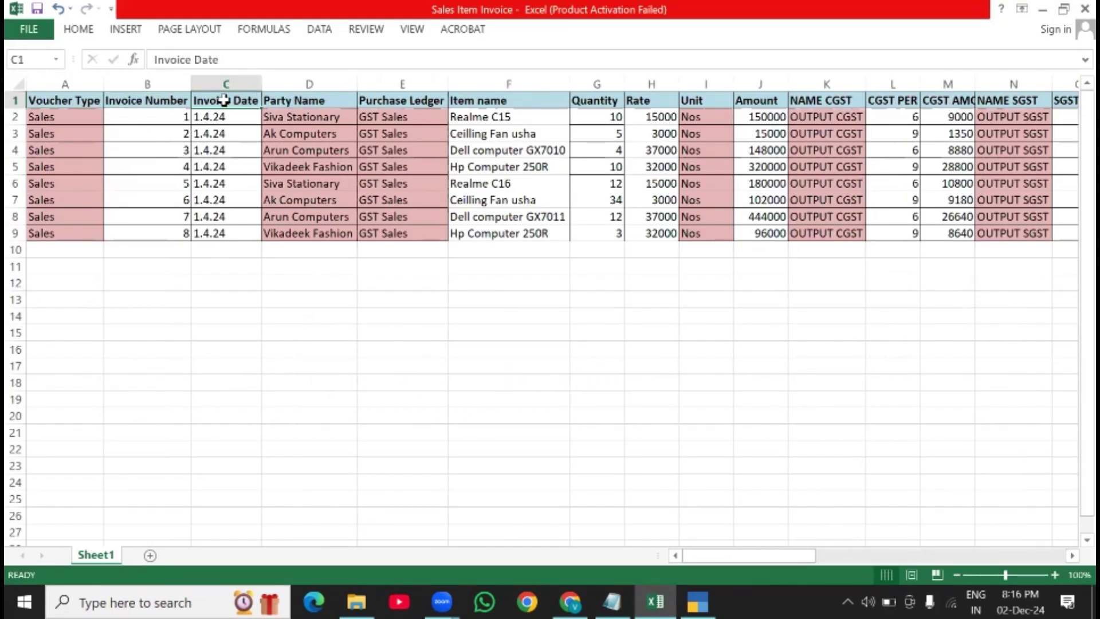
{"action": "left_click", "coordinate": [287, 107]}
{"action": "left_click", "coordinate": [314, 118]}
{"action": "left_click", "coordinate": [309, 166]}
{"action": "left_click", "coordinate": [307, 100]}
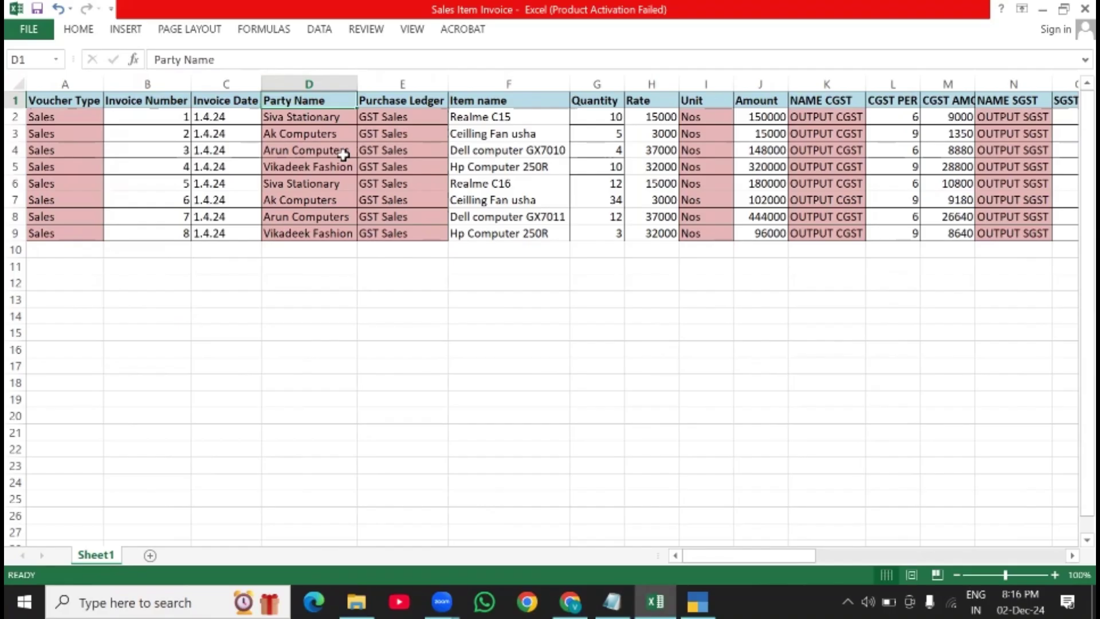
{"action": "left_click", "coordinate": [308, 166]}
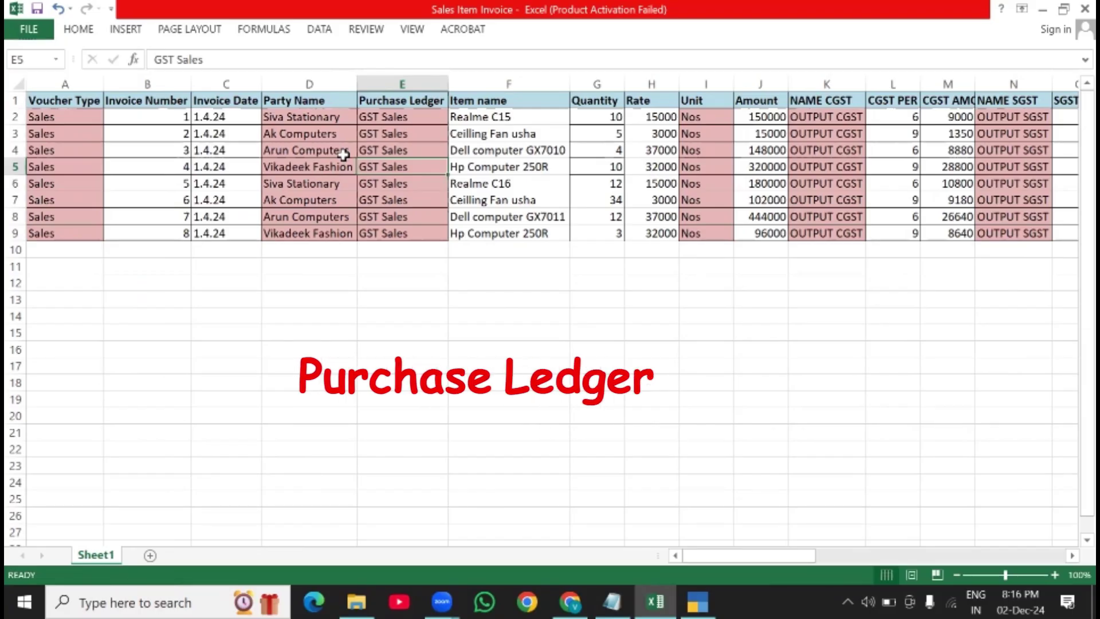
{"action": "key", "text": "Up"}
{"action": "key", "text": "Up"}
{"action": "key", "text": "Up"}
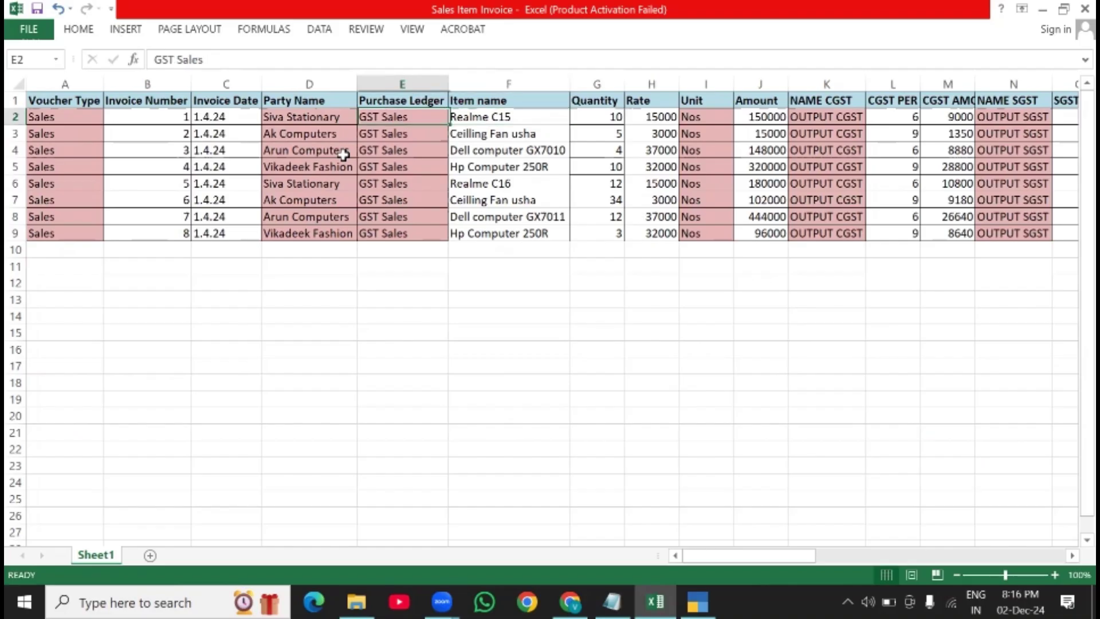
- Examine the Item name, Quantity, Rate, Unit and Amount values in the first invoice row
{"action": "key", "text": "Right"}
{"action": "key", "text": "Right"}
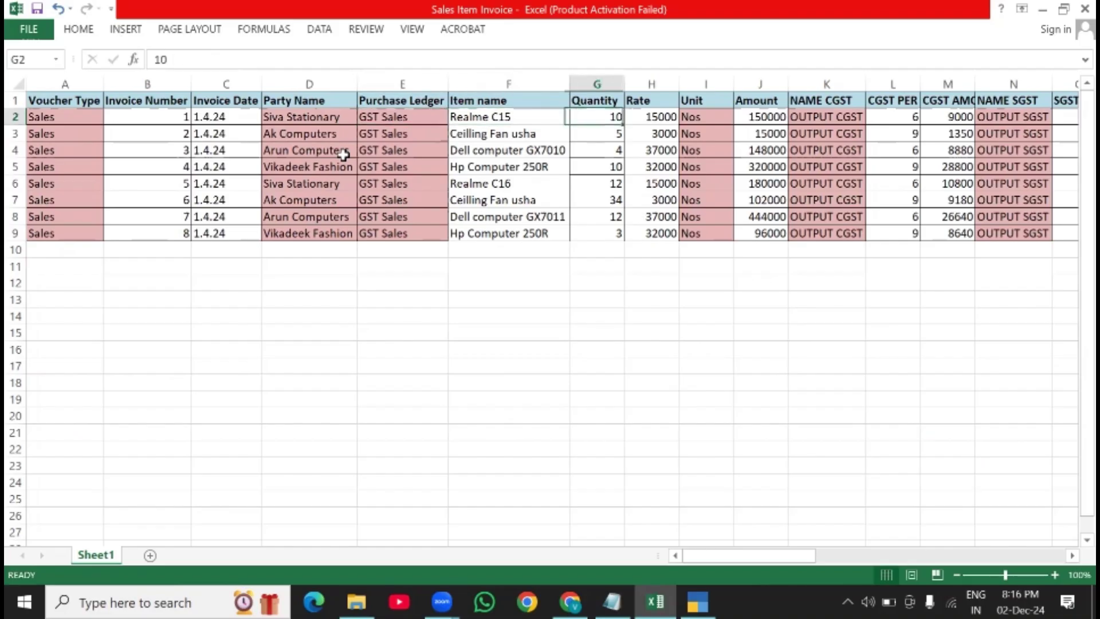
{"action": "key", "text": "Left"}
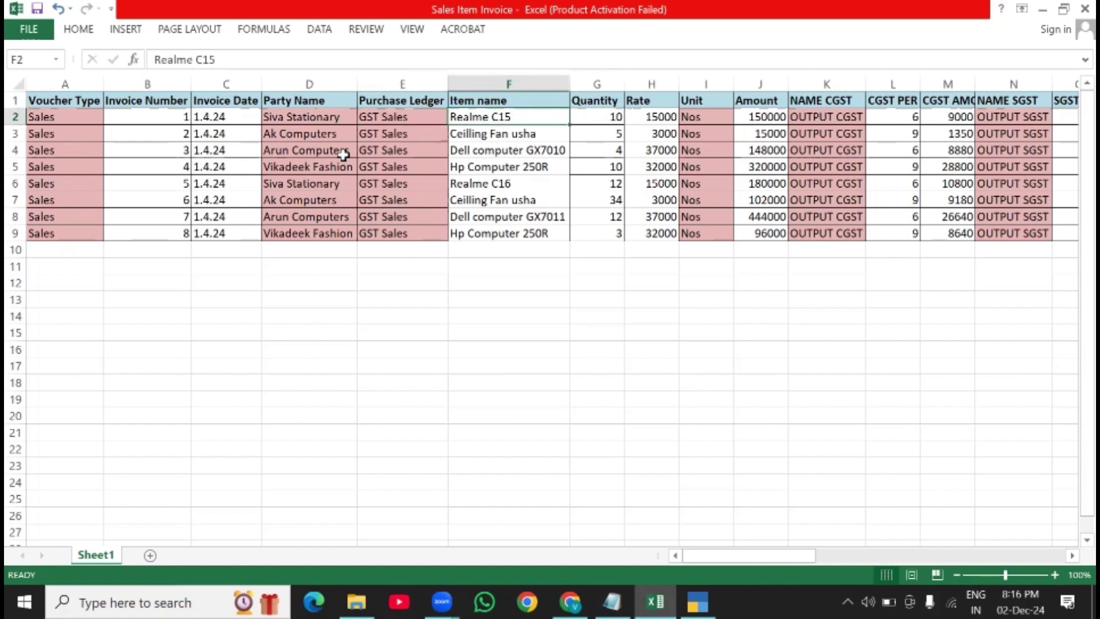
{"action": "key", "text": "Right"}
{"action": "key", "text": "Right"}
{"action": "key", "text": "Right"}
{"action": "key", "text": "Right"}
{"action": "key", "text": "Right"}
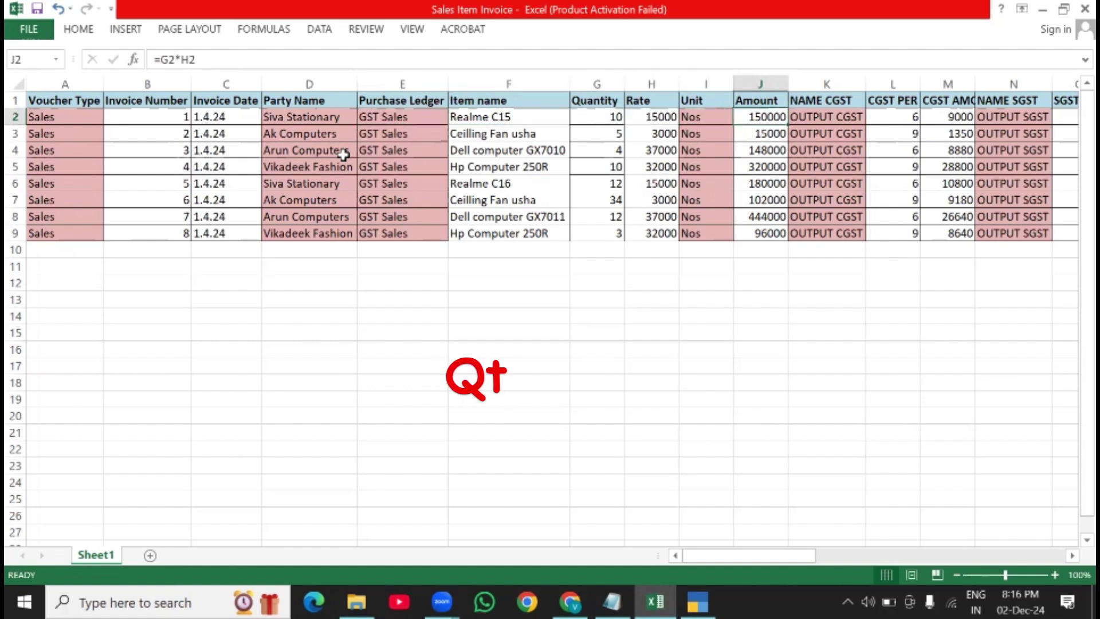
{"action": "key", "text": "Right"}
{"action": "key", "text": "Left"}
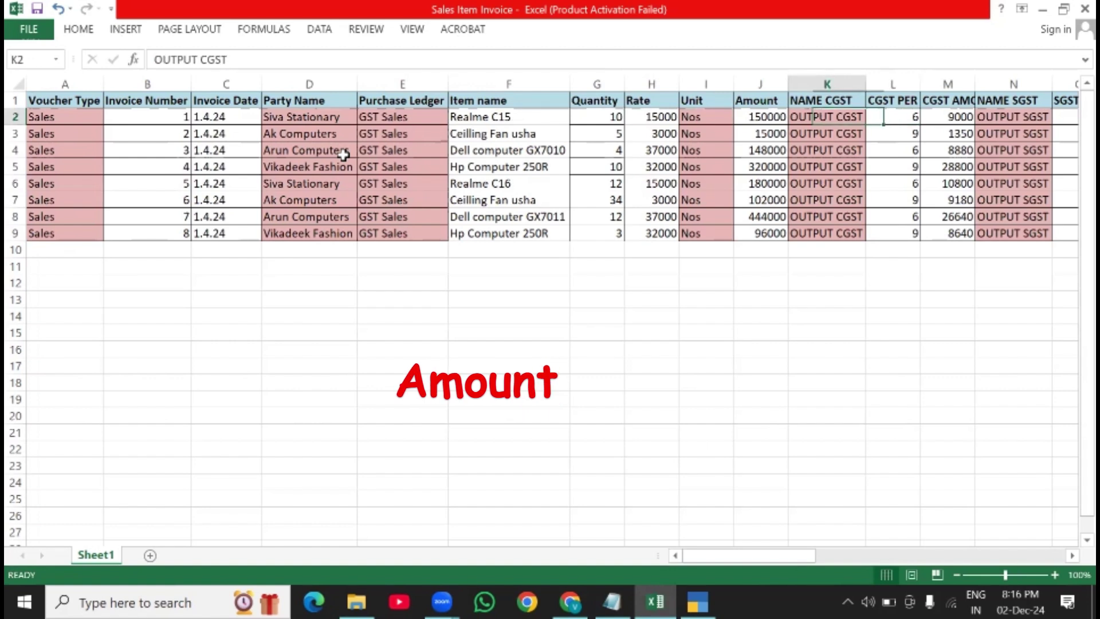
- Examine the CGST name, percentage and amount columns and the SGST ledger name in the first two invoice rows
{"action": "key", "text": "Right"}
{"action": "key", "text": "Right"}
{"action": "key", "text": "Right"}
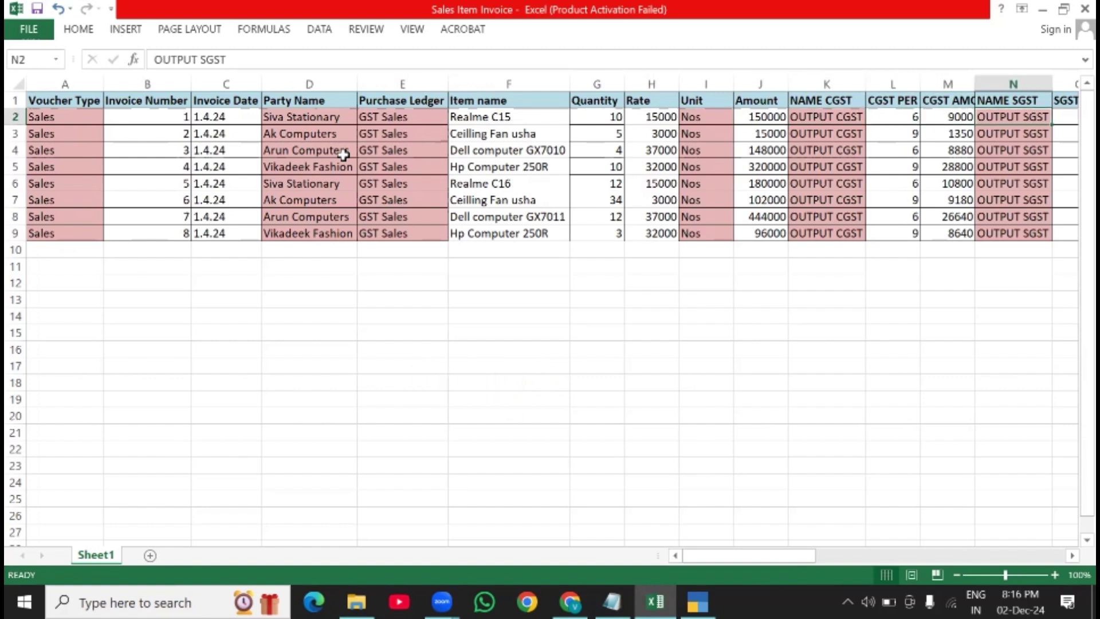
{"action": "key", "text": "Left"}
{"action": "key", "text": "Left"}
{"action": "key", "text": "Down"}
{"action": "key", "text": "Left"}
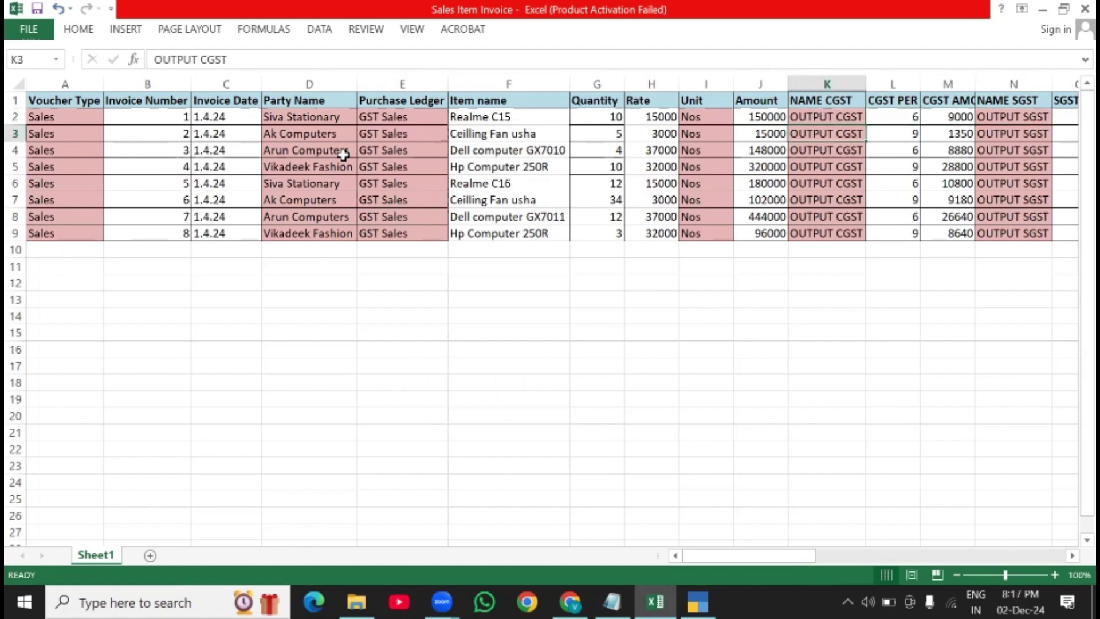
{"action": "key", "text": "Right"}
{"action": "key", "text": "Right"}
{"action": "key", "text": "Right"}
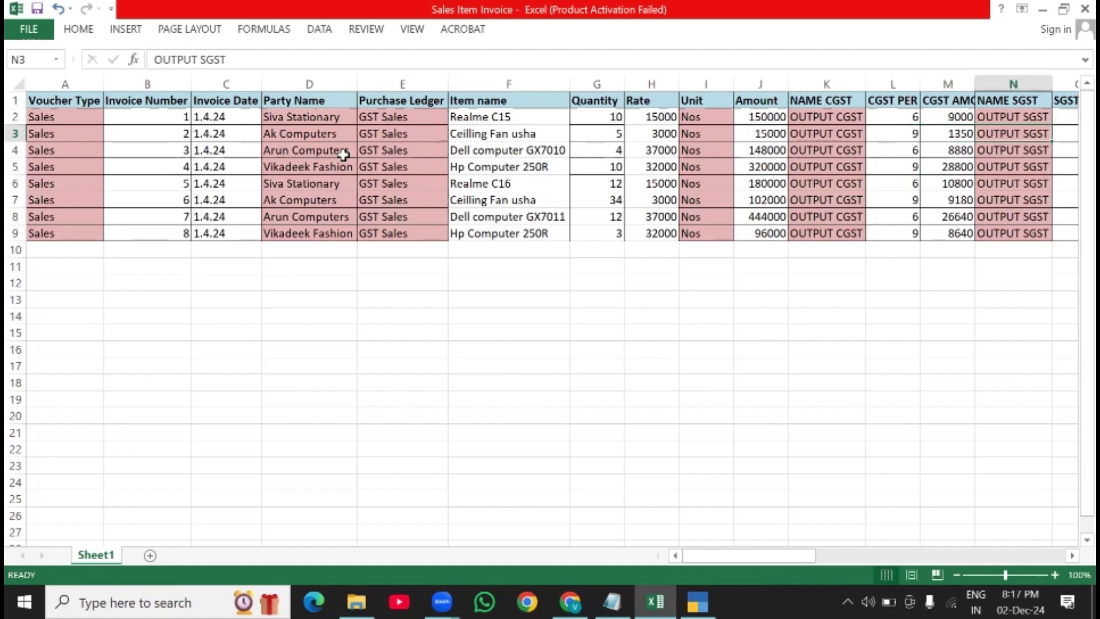
- Examine the SGST percentage and amount, PINCODE, BUYER STATE and PLACE SUPPLY STATE columns in row 3
{"action": "key", "text": "Right"}
{"action": "key", "text": "Right"}
{"action": "key", "text": "Right"}
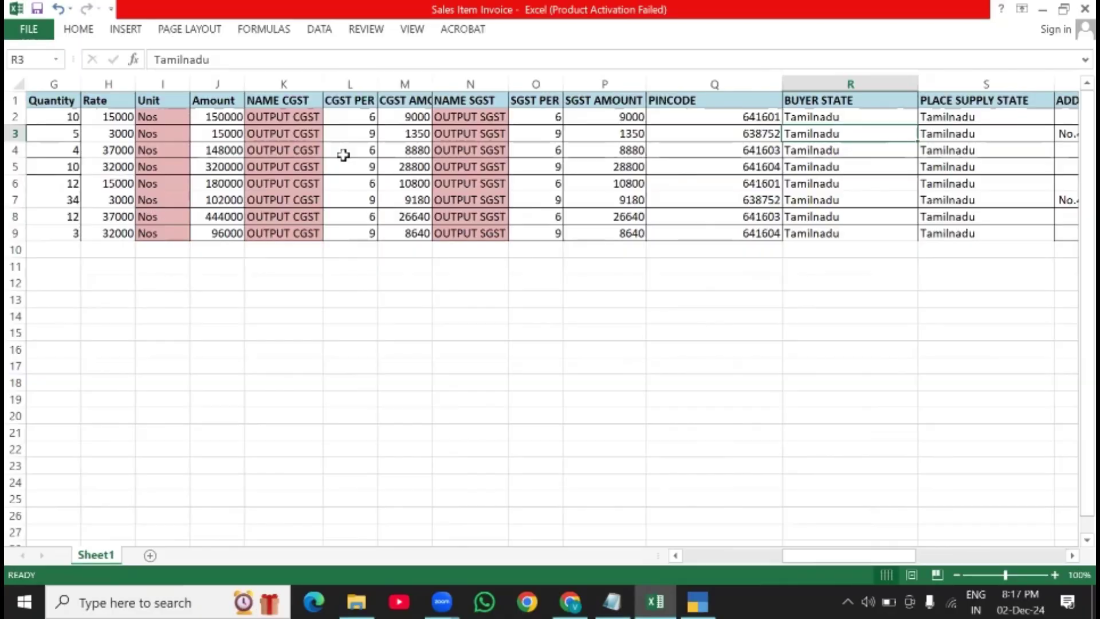
{"action": "key", "text": "Right"}
{"action": "key", "text": "Right"}
{"action": "key", "text": "Right"}
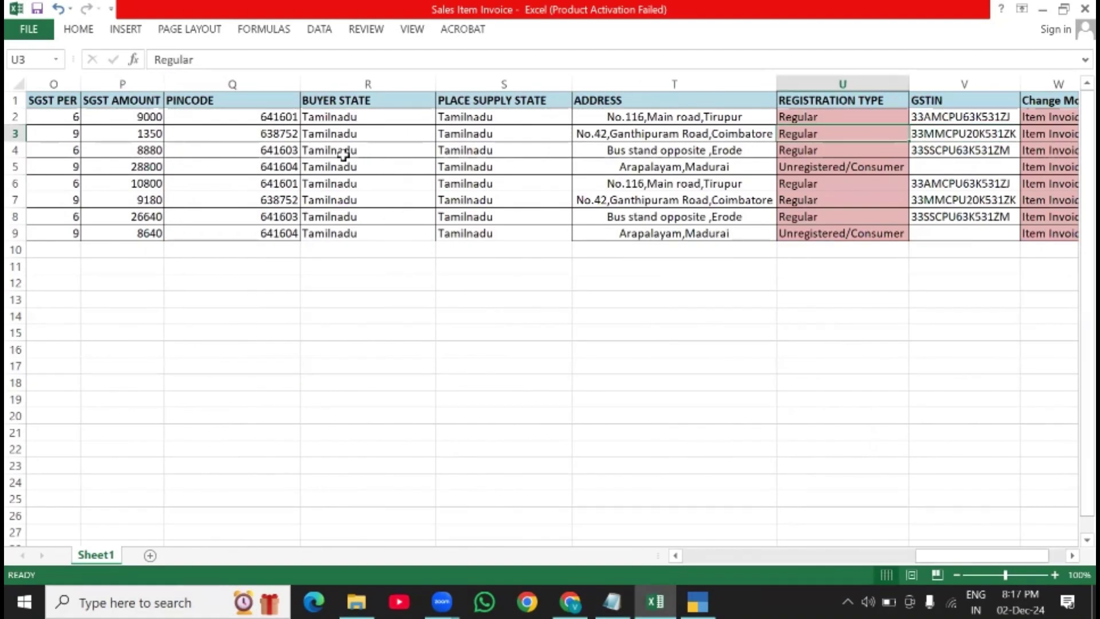
{"action": "key", "text": "Left"}
{"action": "key", "text": "Left"}
{"action": "key", "text": "Left"}
{"action": "key", "text": "Left"}
{"action": "key", "text": "Right"}
{"action": "key", "text": "Right"}
{"action": "key", "text": "Left"}
{"action": "key", "text": "Right"}
{"action": "key", "text": "Left"}
{"action": "key", "text": "Left"}
{"action": "key", "text": "Right"}
{"action": "key", "text": "Right"}
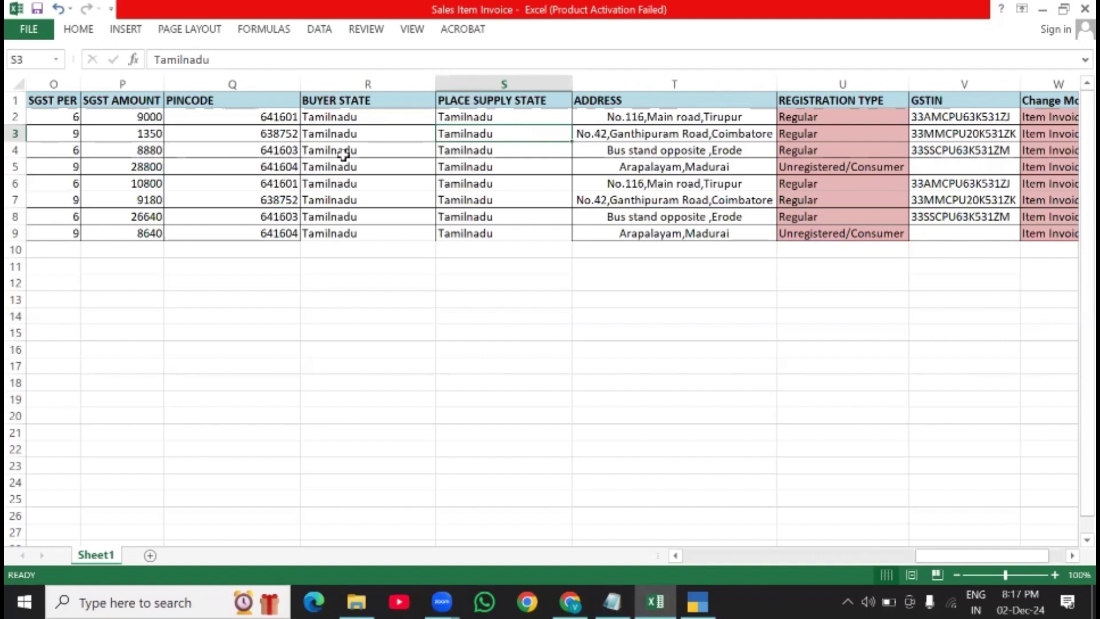
- Examine the ADDRESS, REGISTRATION TYPE, GSTIN and Change Mode columns, comparing the Regular and Unregistered/Consumer rows
{"action": "key", "text": "Right"}
{"action": "key", "text": "Right"}
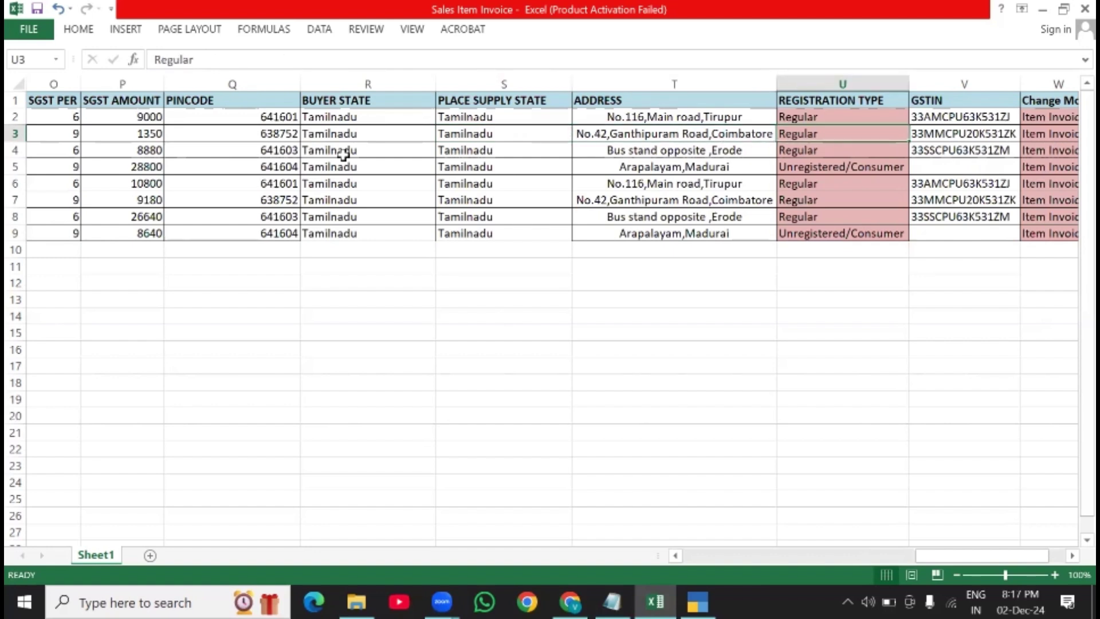
{"action": "key", "text": "Right"}
{"action": "key", "text": "Right"}
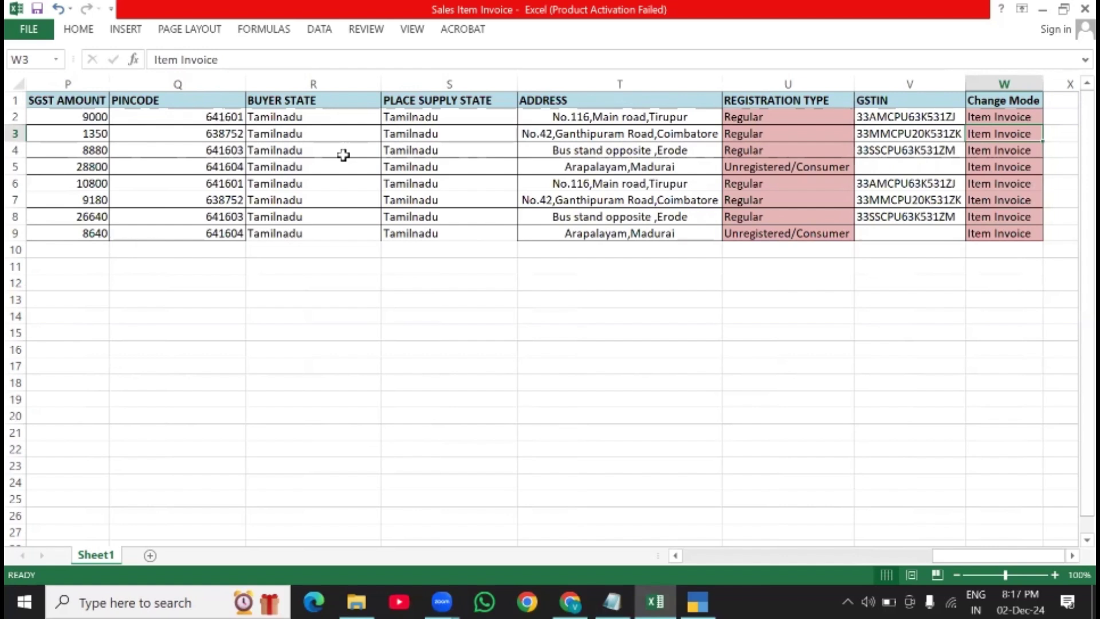
{"action": "left_click", "coordinate": [761, 137]}
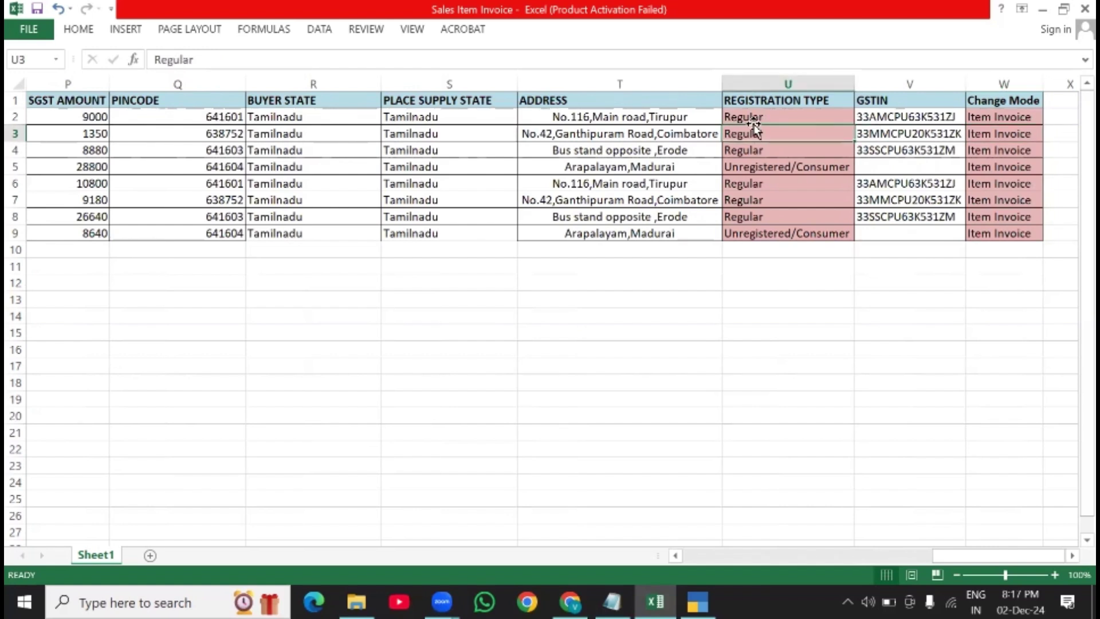
{"action": "left_click", "coordinate": [752, 170]}
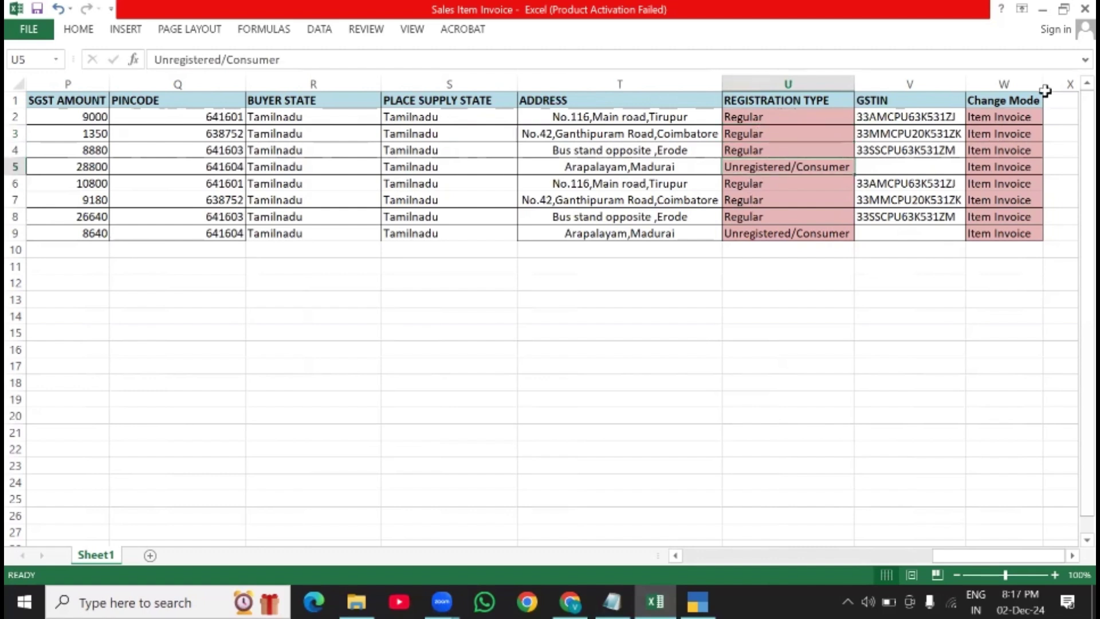
{"action": "left_click", "coordinate": [1007, 129]}
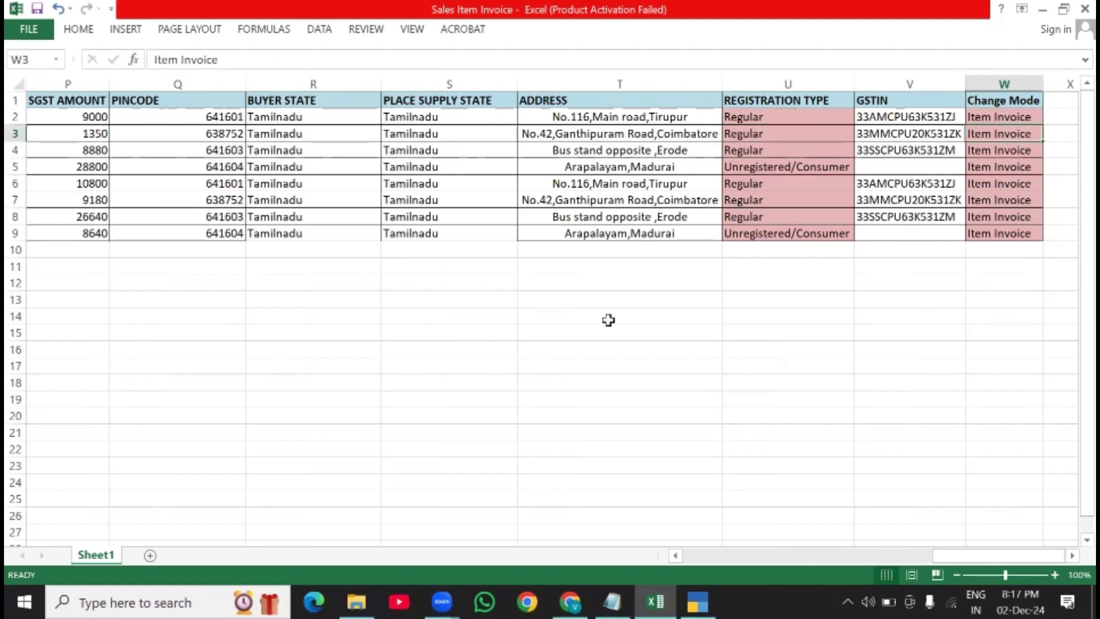
- Examine the row 3 values from the Change Mode column back to the Party Name column
{"action": "key", "text": "Left"}
{"action": "key", "text": "Left"}
{"action": "key", "text": "Left"}
{"action": "key", "text": "Left"}
{"action": "key", "text": "Left"}
{"action": "key", "text": "Left"}
{"action": "key", "text": "Left"}
{"action": "key", "text": "Left"}
{"action": "key", "text": "Left"}
{"action": "key", "text": "Left"}
{"action": "key", "text": "Left"}
{"action": "key", "text": "Left"}
{"action": "key", "text": "Left"}
{"action": "key", "text": "Left"}
{"action": "key", "text": "Left"}
{"action": "key", "text": "Left"}
{"action": "key", "text": "Left"}
{"action": "key", "text": "Left"}
{"action": "key", "text": "Left"}
{"action": "key", "text": "Left"}
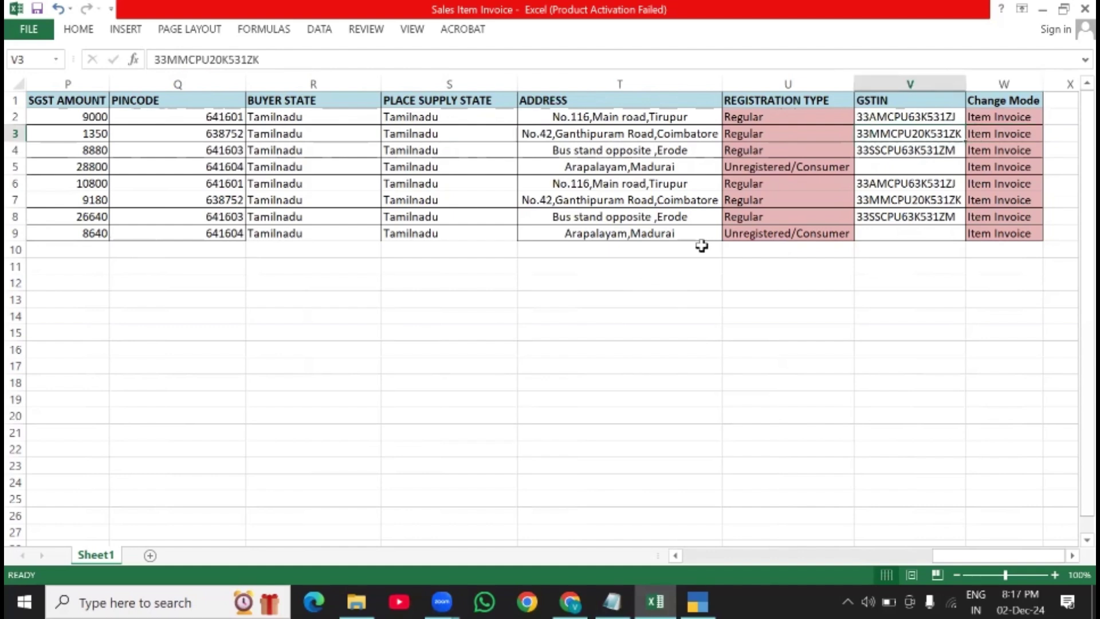
{"action": "key", "text": "Right"}
{"action": "key", "text": "Left"}
{"action": "key", "text": "Right"}
{"action": "key", "text": "Right"}
{"action": "key", "text": "Right"}
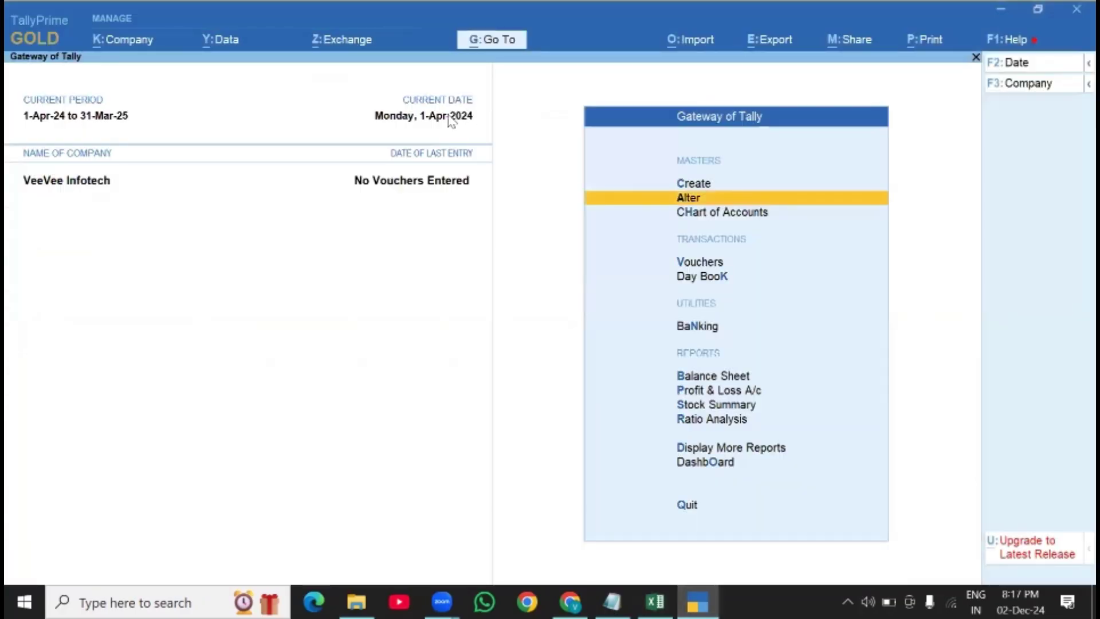
{"action": "left_click", "coordinate": [451, 118]}
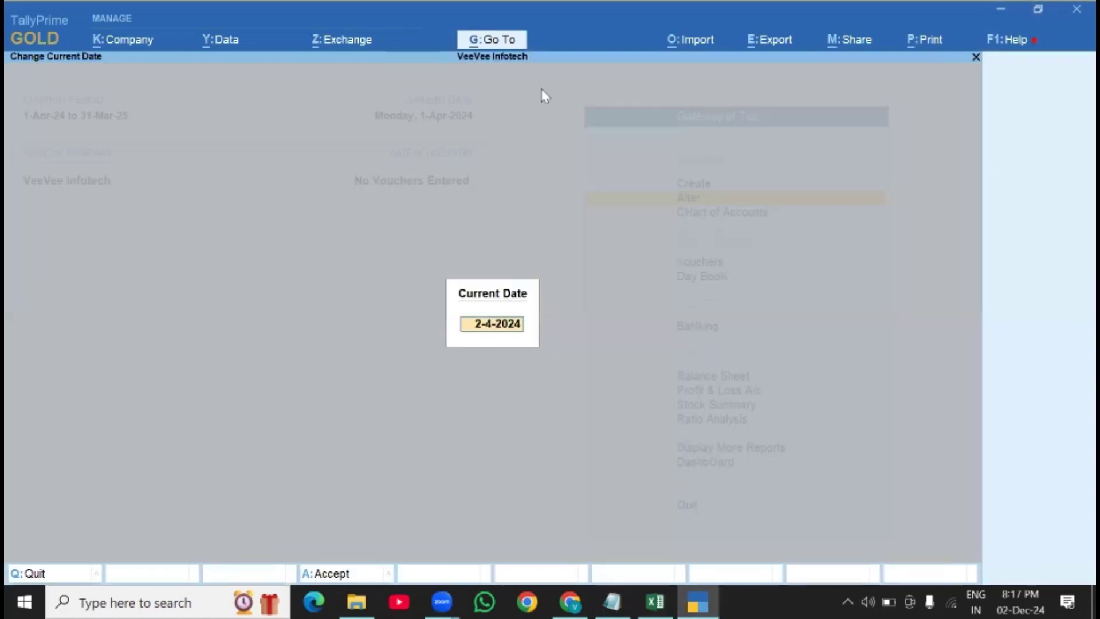
{"action": "key", "text": "BackSpace"}
{"action": "key", "text": "Escape"}
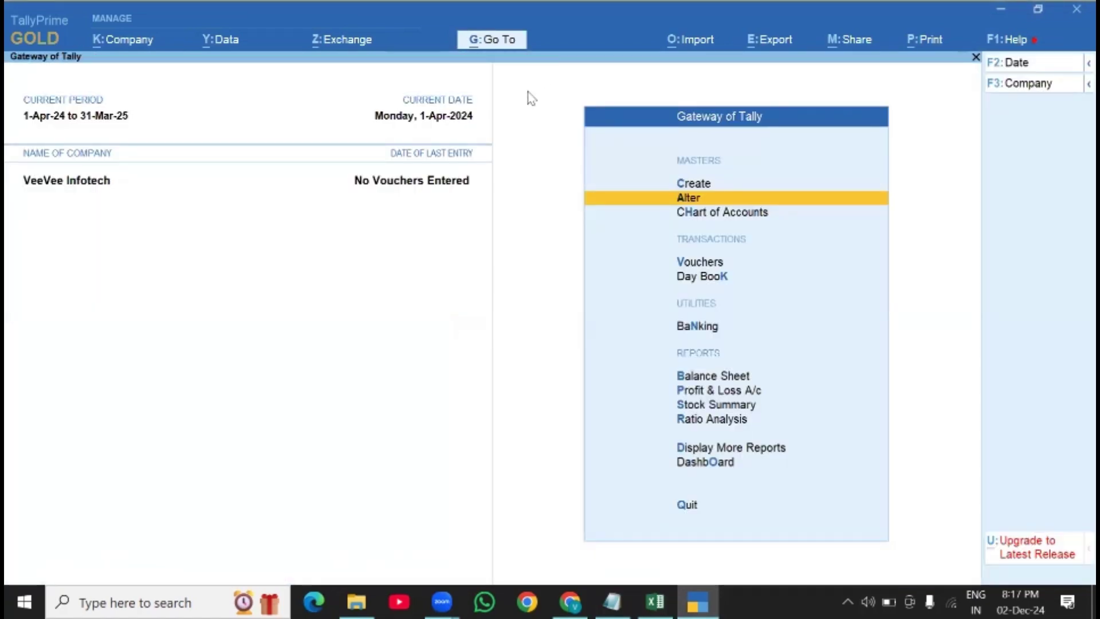
{"action": "left_click", "coordinate": [690, 41]}
{"action": "key", "text": "Down"}
{"action": "key", "text": "Return"}
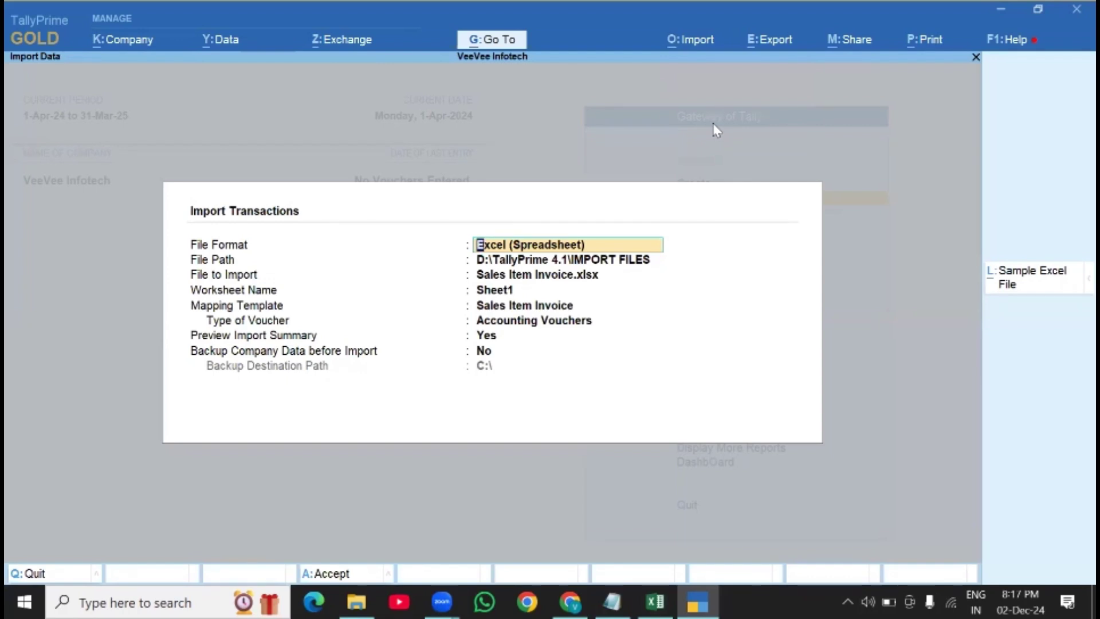
{"action": "key", "text": "Escape"}
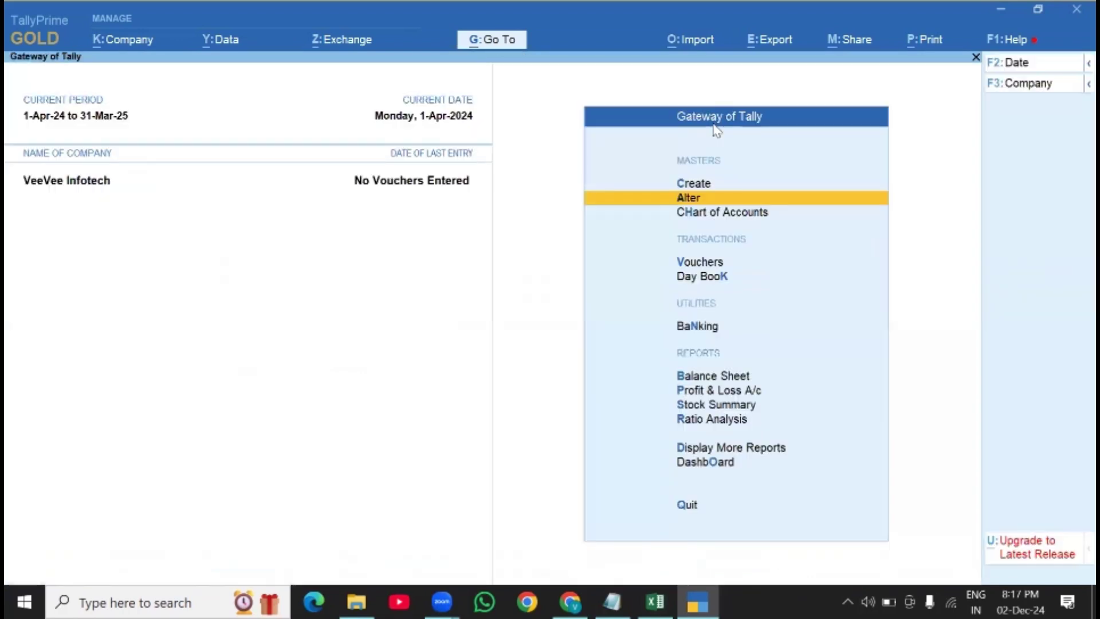
- Open the Sales Item Invoice mapping template for transactions for alteration from the Excel import management options
{"action": "left_click", "coordinate": [690, 41]}
{"action": "key", "text": "Down"}
{"action": "key", "text": "Down"}
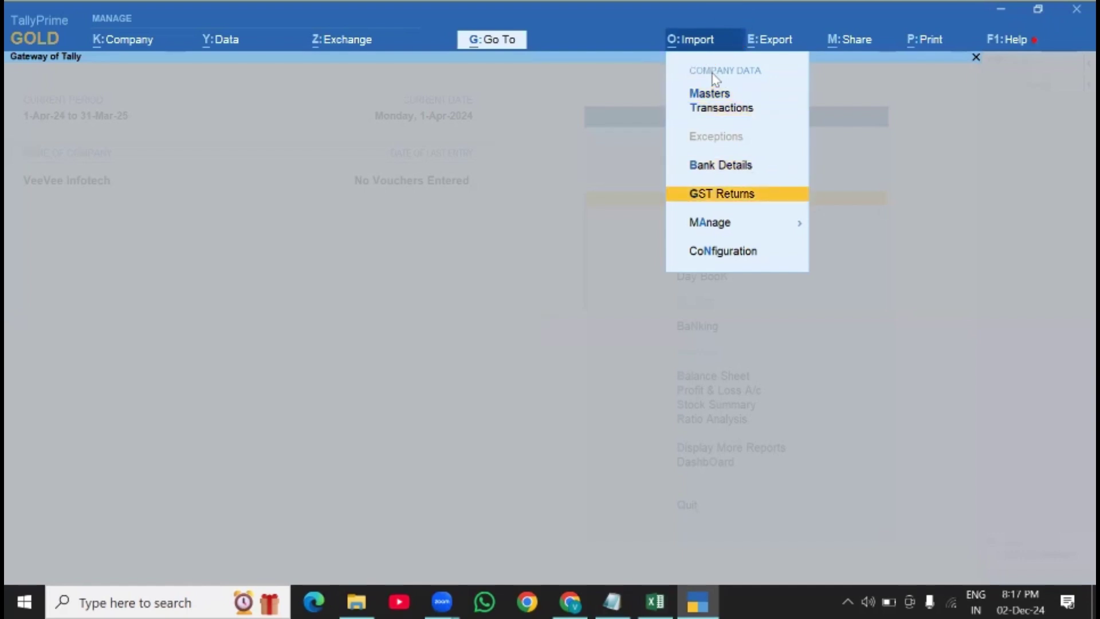
{"action": "key", "text": "Down"}
{"action": "key", "text": "Down"}
{"action": "key", "text": "Return"}
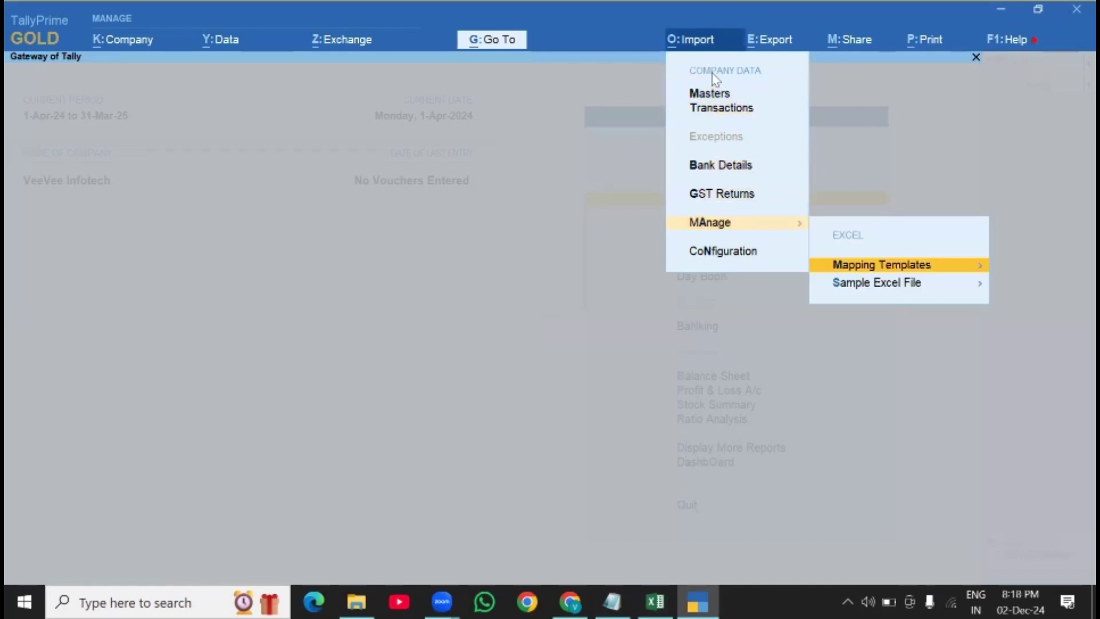
{"action": "key", "text": "Return"}
{"action": "key", "text": "Down"}
{"action": "key", "text": "Down"}
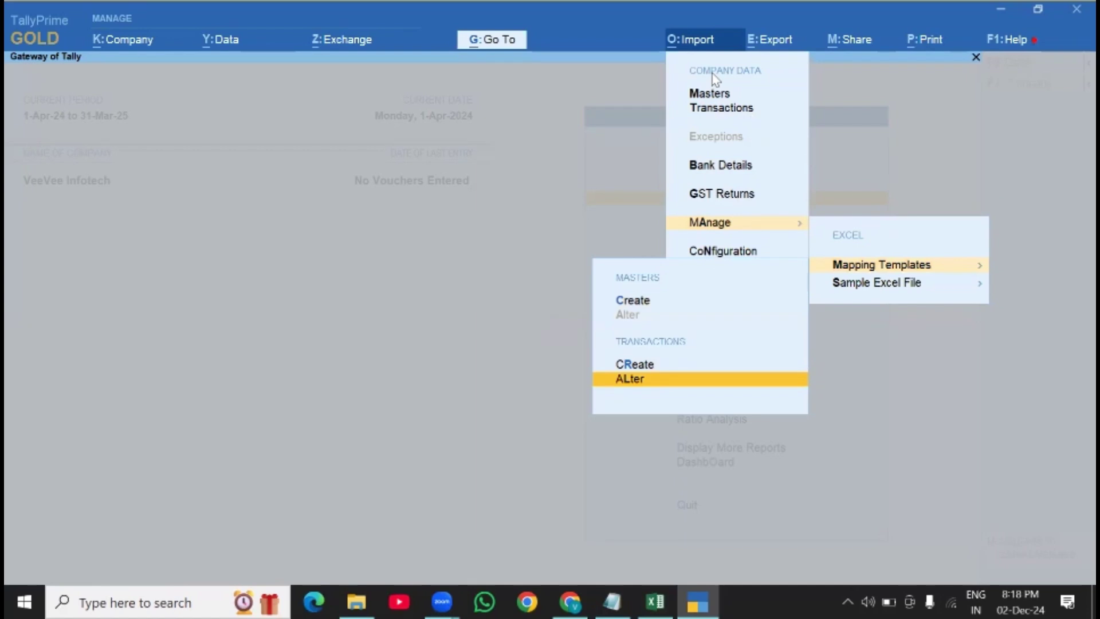
{"action": "key", "text": "Return"}
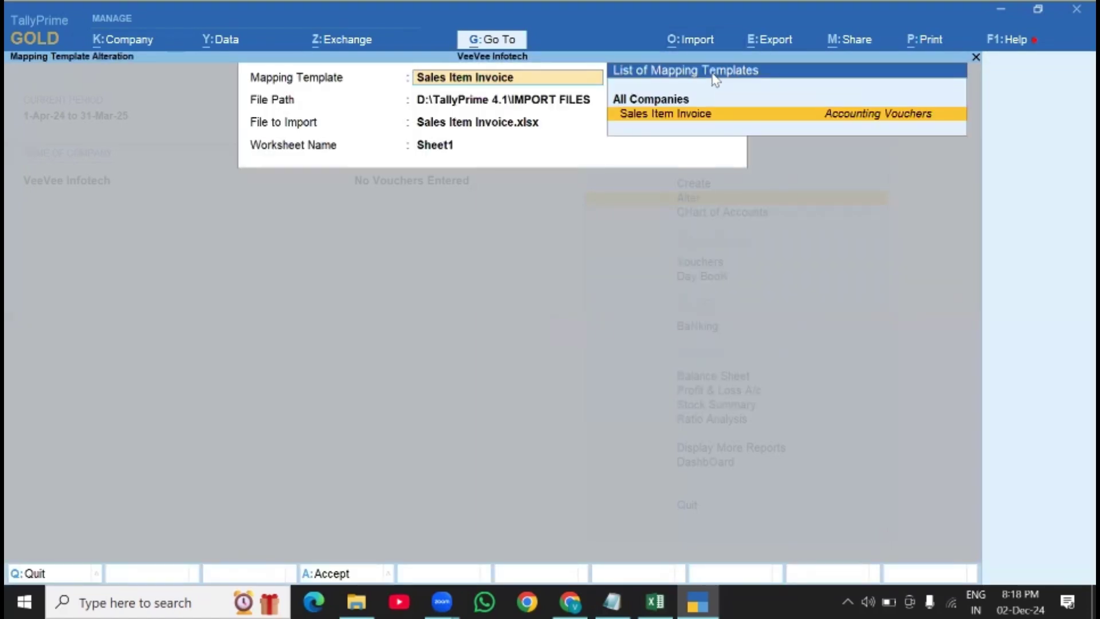
{"action": "key", "text": "Return"}
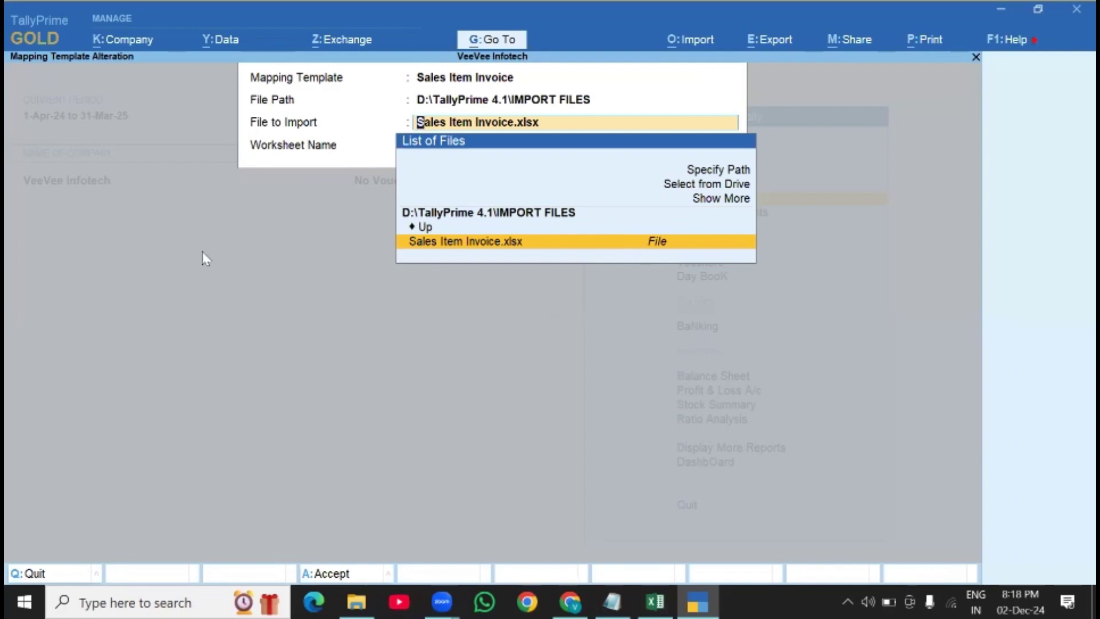
- Take the IMPORT FILES folder path from File Explorer and specify D:\TallyPrime 4.1\IMPORT FILES as the template's file path
{"action": "key", "text": "alt+Tab"}
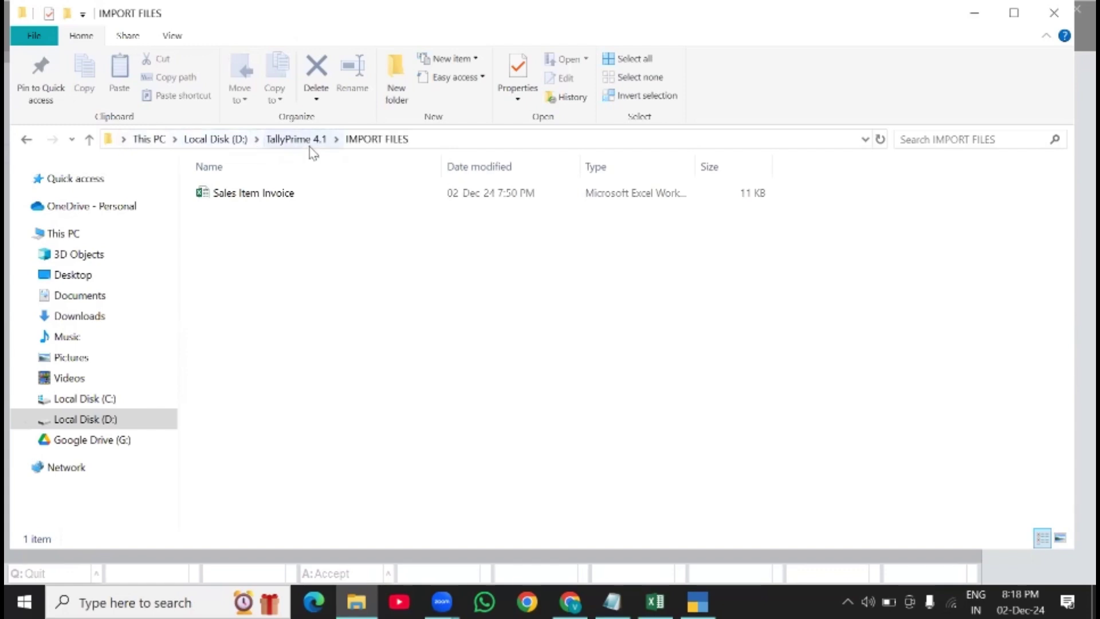
{"action": "left_click", "coordinate": [427, 140]}
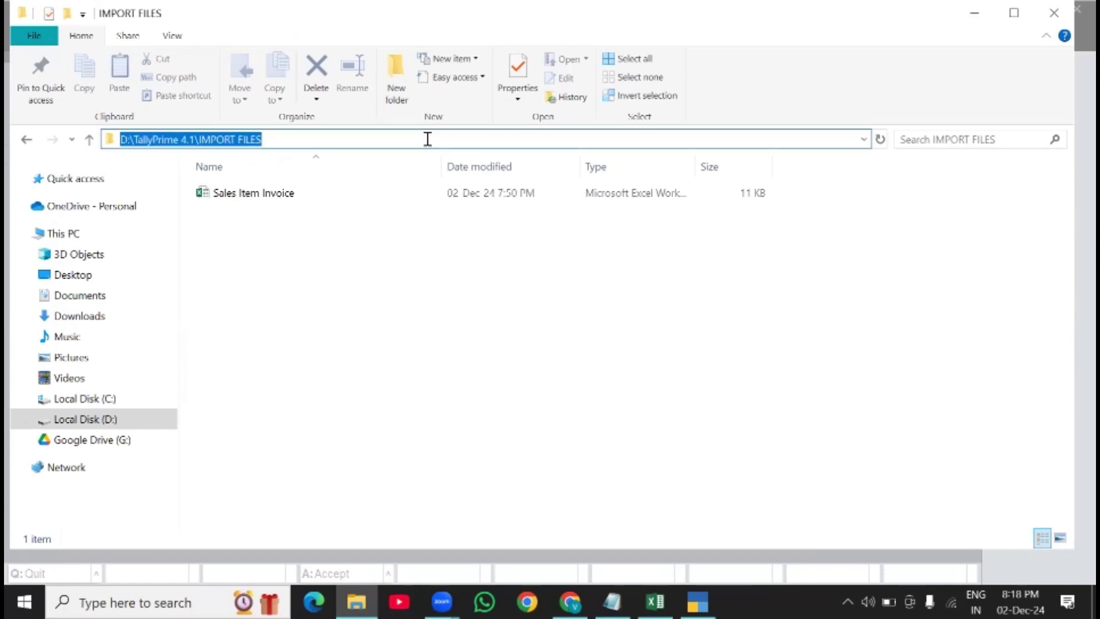
{"action": "key", "text": "alt+Tab"}
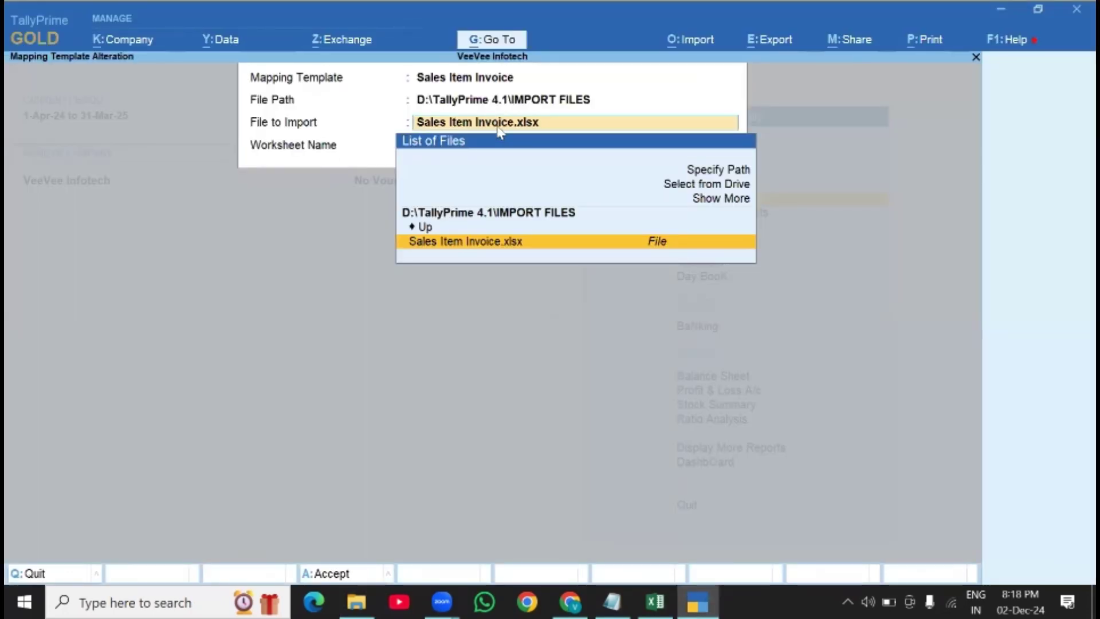
{"action": "key", "text": "Up"}
{"action": "key", "text": "Up"}
{"action": "key", "text": "Up"}
{"action": "key", "text": "Up"}
{"action": "key", "text": "Up"}
{"action": "key", "text": "Return"}
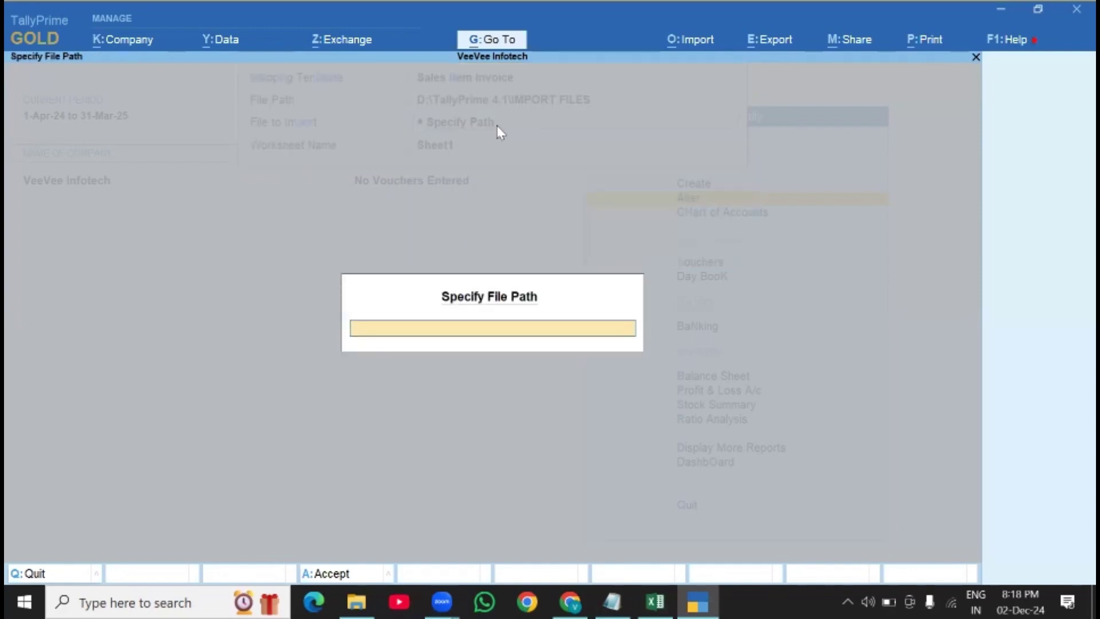
{"action": "key", "text": "ctrl+alt+v"}
{"action": "key", "text": "Return"}
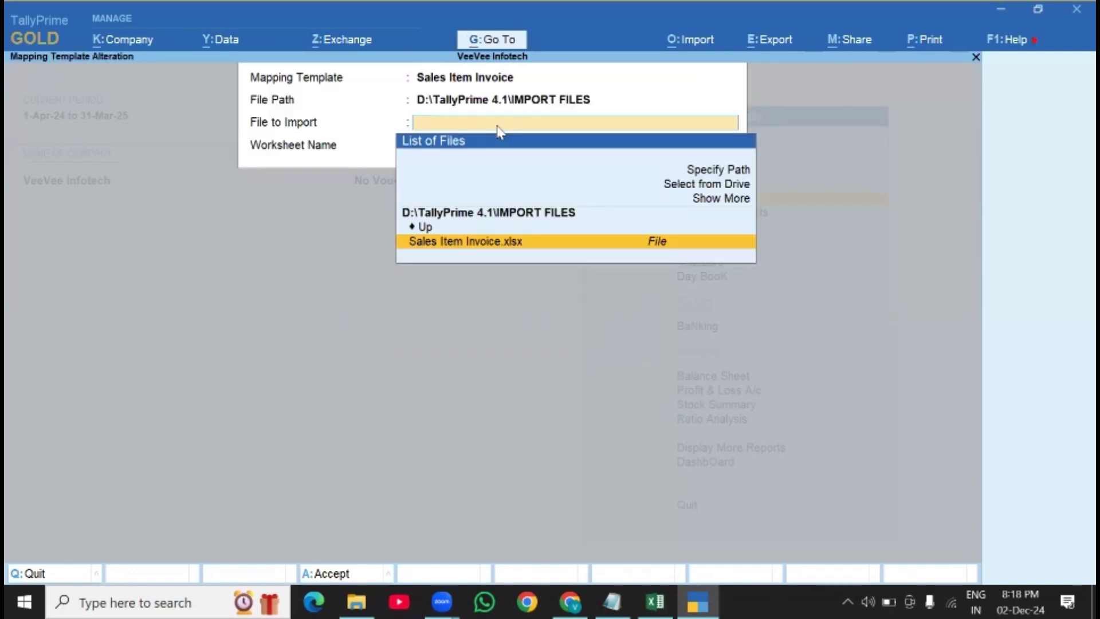
- Choose Sales Item Invoice.xlsx as the file to import and Sheet1 as the worksheet, and continue to the template
{"action": "key", "text": "Return"}
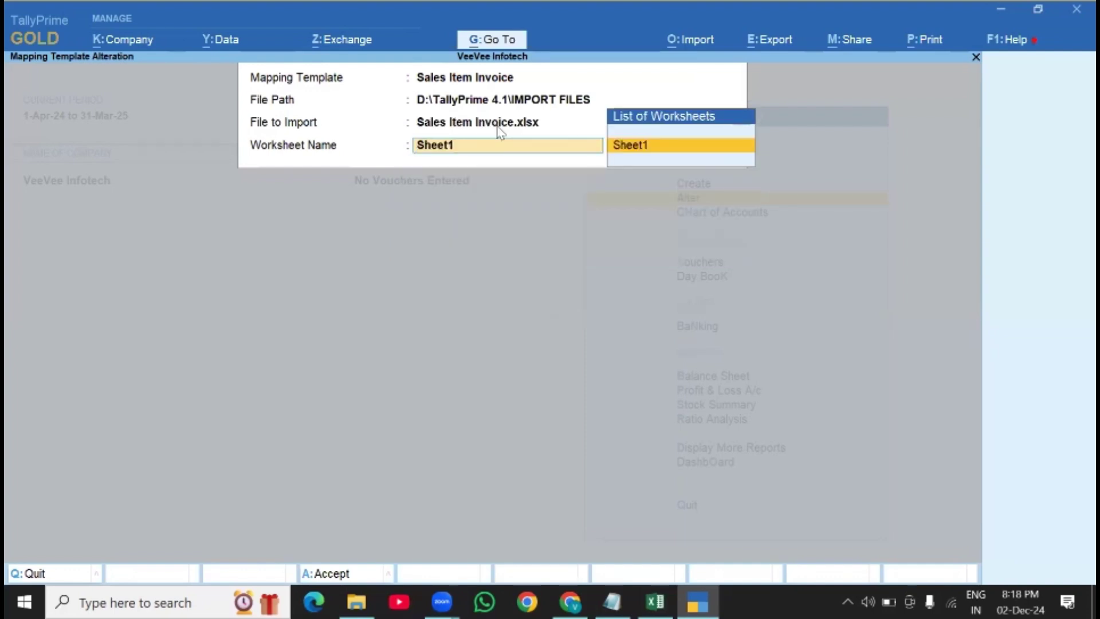
{"action": "key", "text": "Return"}
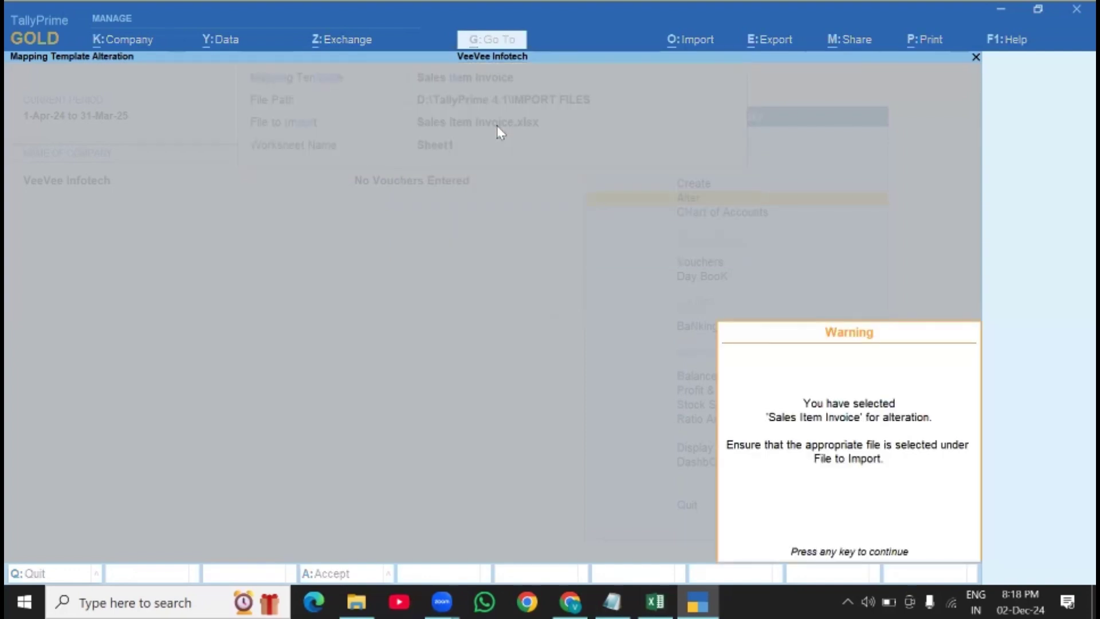
{"action": "key", "text": "Return"}
- Accept All Companies as the template's scope, Sales Item Invoice as its name and Accounting Vouchers as the voucher type
{"action": "key", "text": "Return"}
{"action": "key", "text": "BackSpace"}
{"action": "key", "text": "BackSpace"}
{"action": "key", "text": "BackSpace"}
{"action": "key", "text": "BackSpace"}
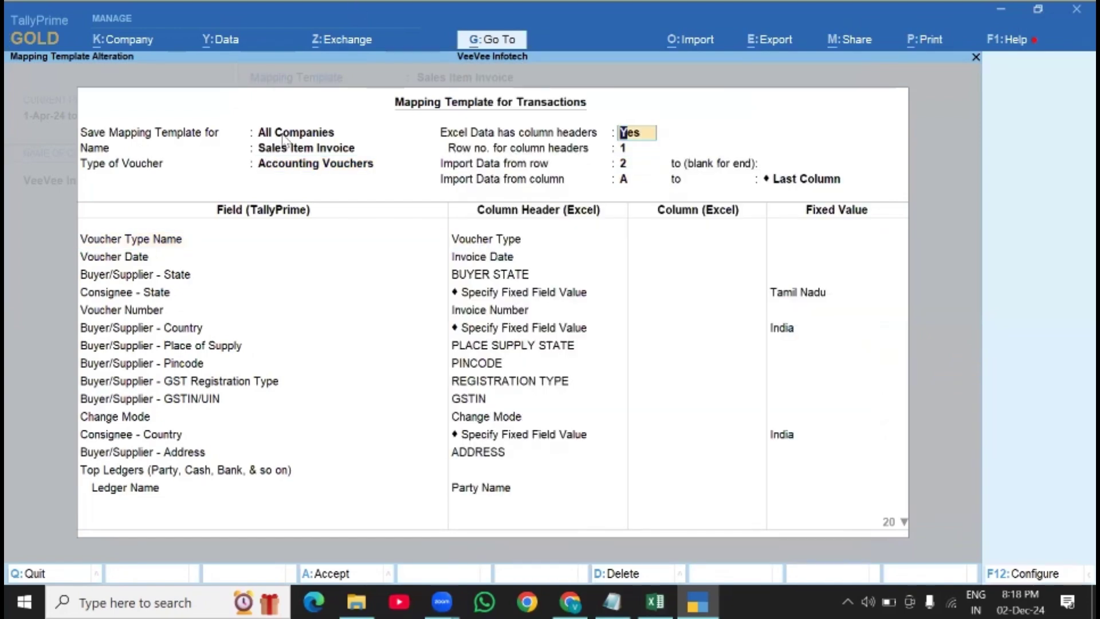
{"action": "key", "text": "BackSpace"}
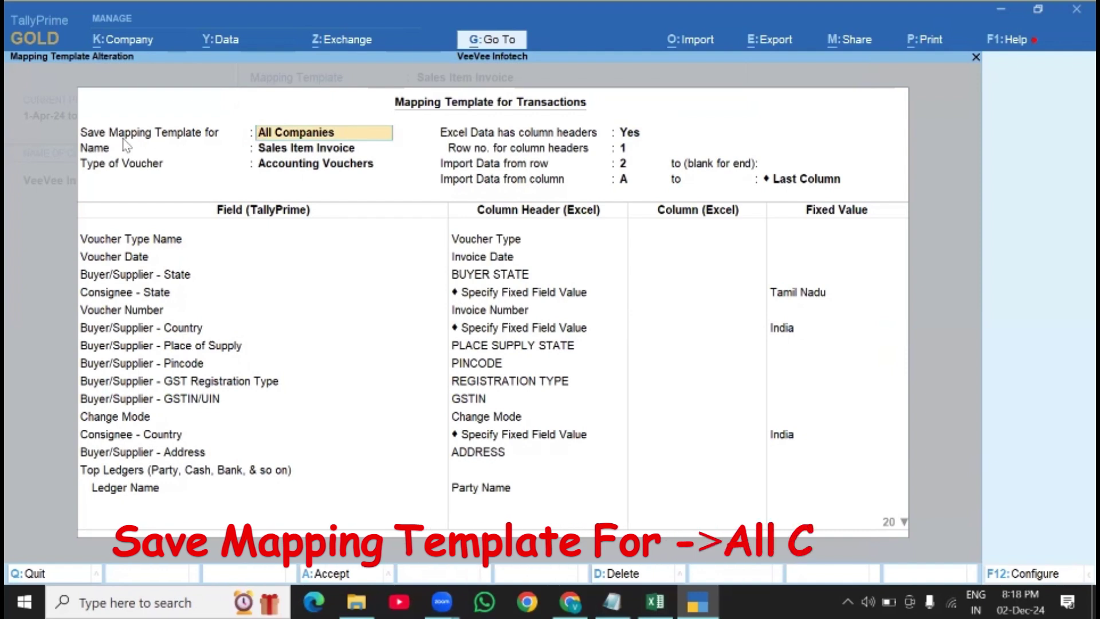
{"action": "key", "text": "Return"}
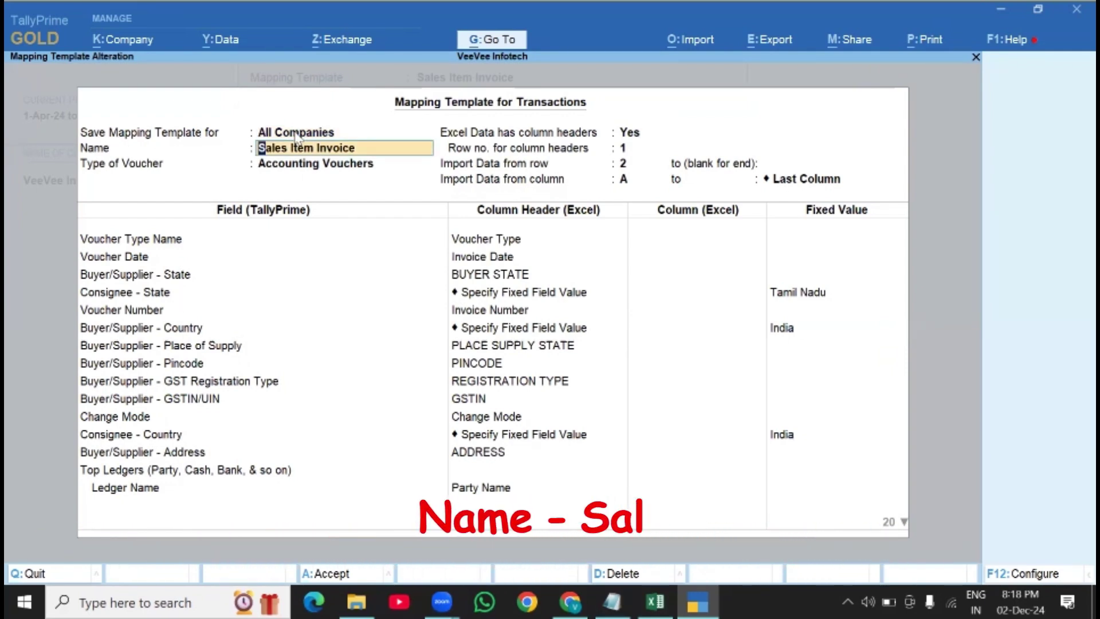
{"action": "key", "text": "Return"}
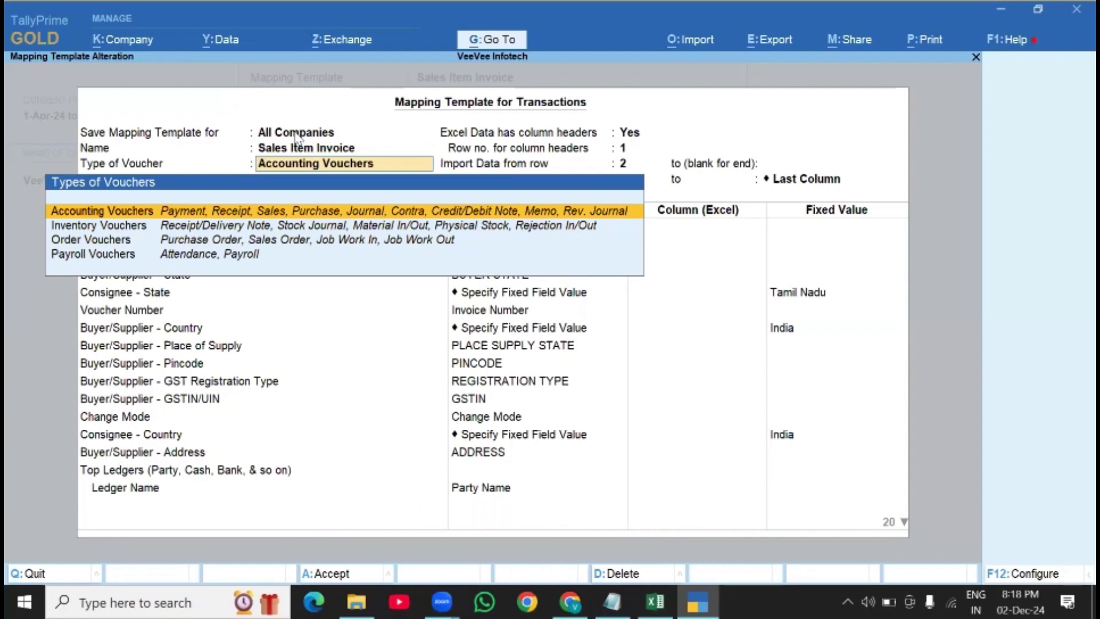
{"action": "key", "text": "Return"}
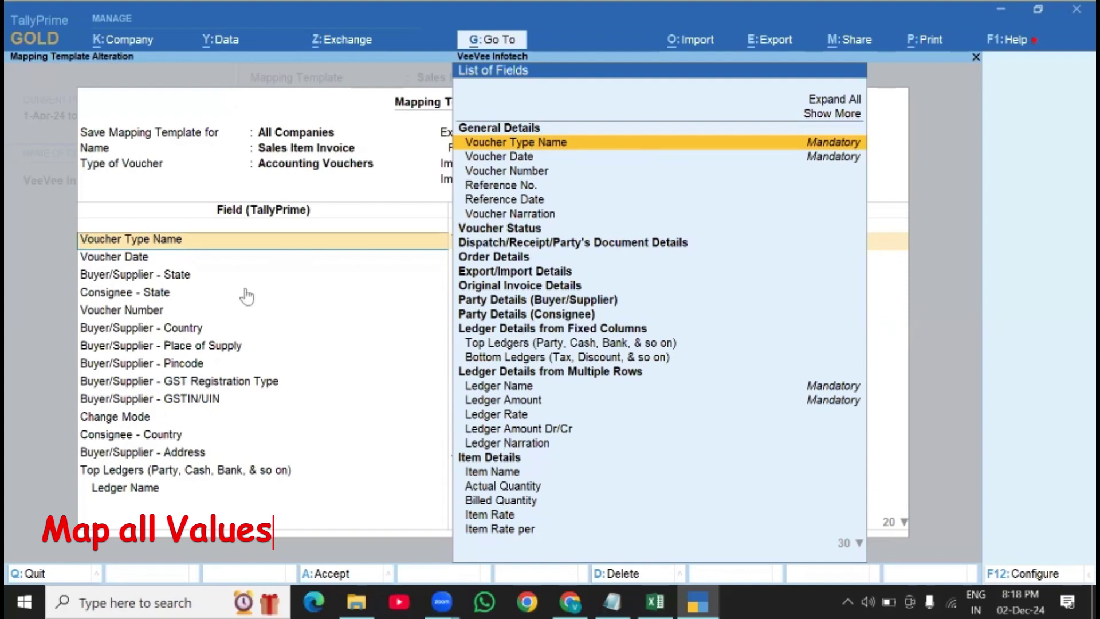
- Map the Voucher Type Name field to the Voucher Type column header, checking it against the Excel sheet
{"action": "key", "text": "Return"}
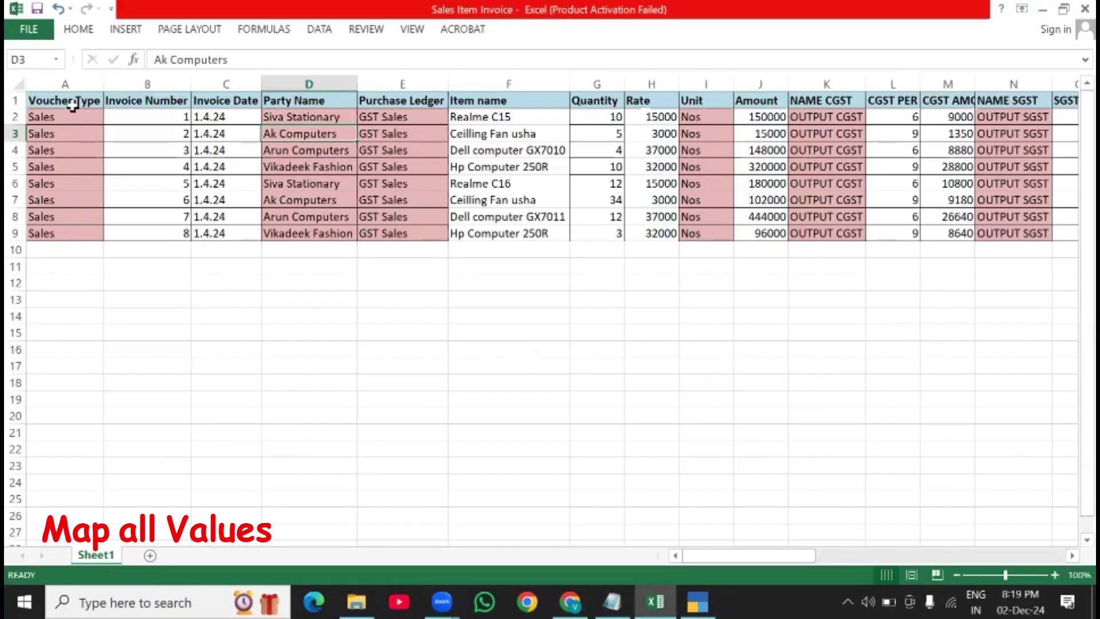
{"action": "left_click", "coordinate": [74, 108]}
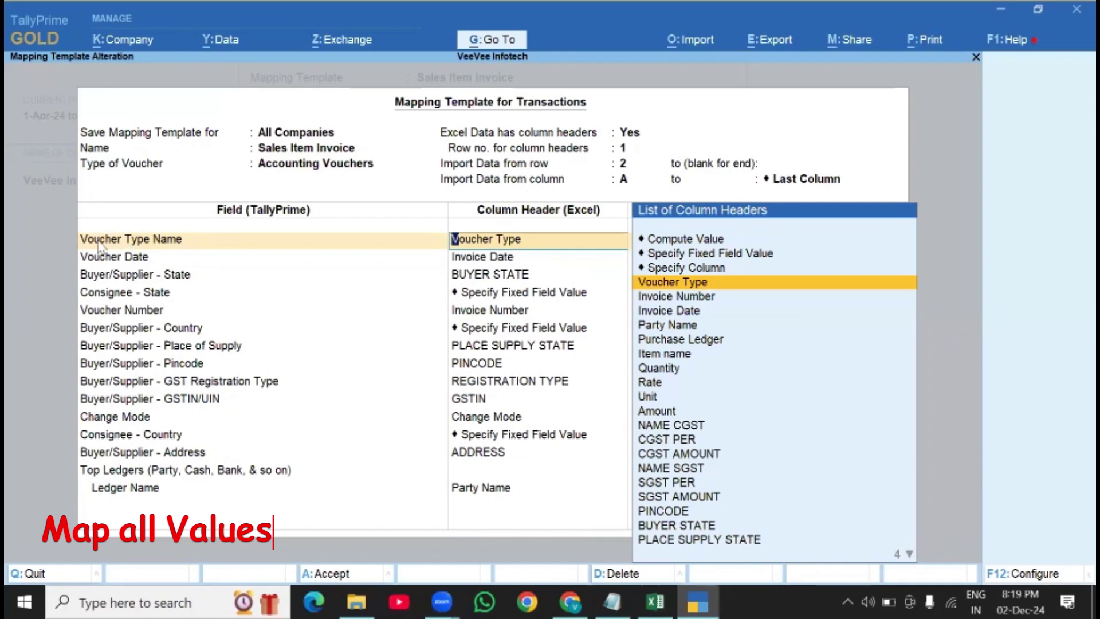
{"action": "key", "text": "alt+Tab"}
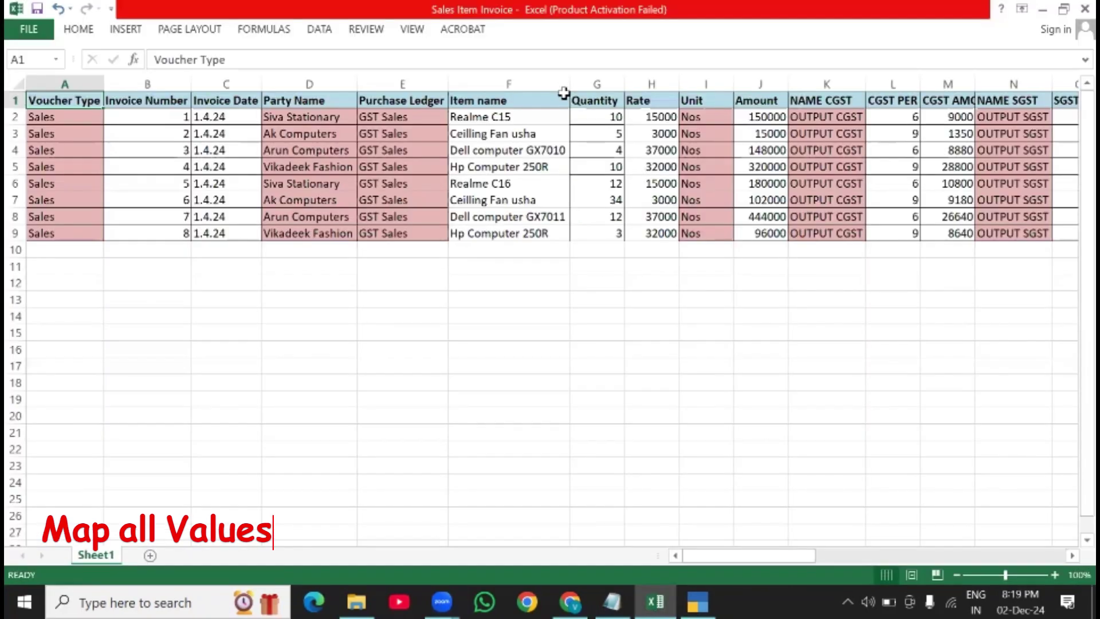
{"action": "key", "text": "alt+Tab"}
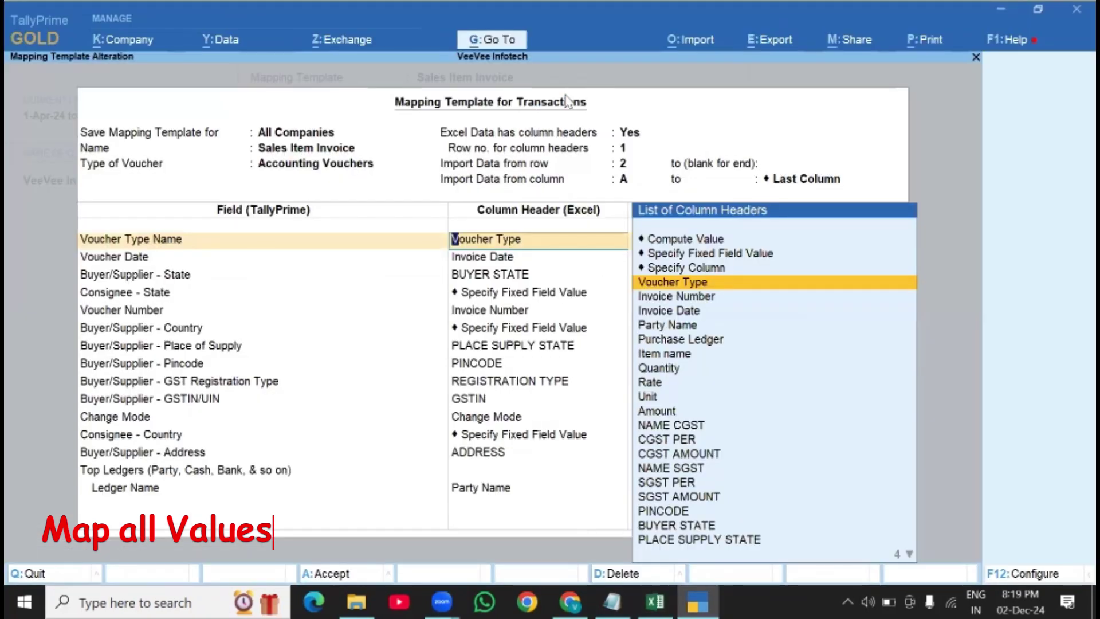
{"action": "key", "text": "Return"}
- Map the Voucher Date field to the Invoice Date column header, checking it against the Excel sheet
{"action": "key", "text": "alt+Tab"}
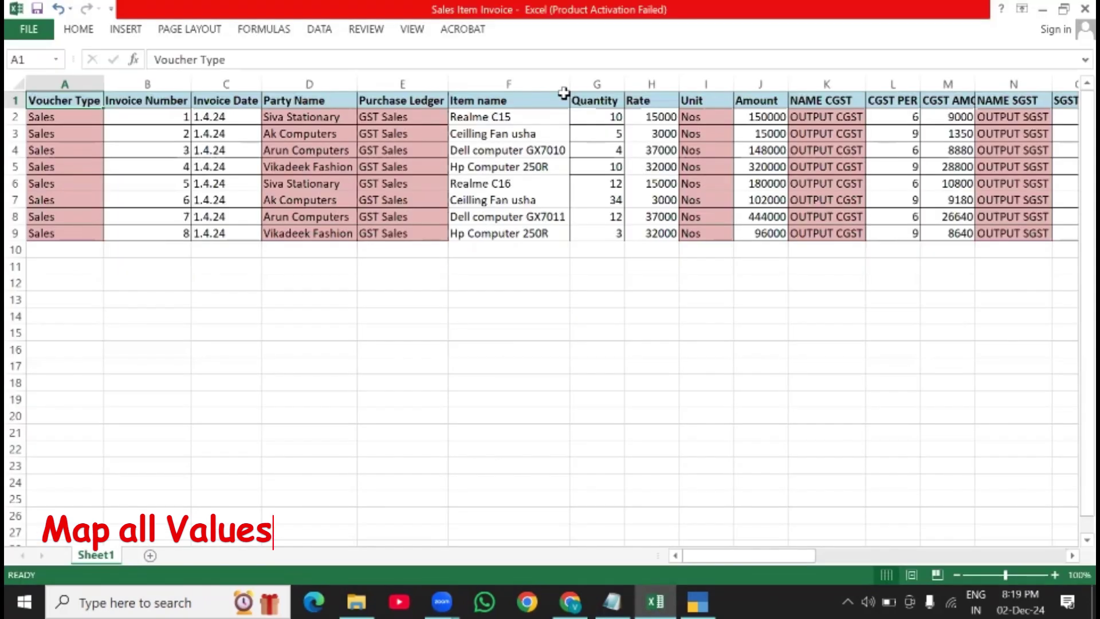
{"action": "key", "text": "alt+Tab"}
{"action": "key", "text": "alt+Tab"}
{"action": "key", "text": "Right"}
{"action": "key", "text": "Right"}
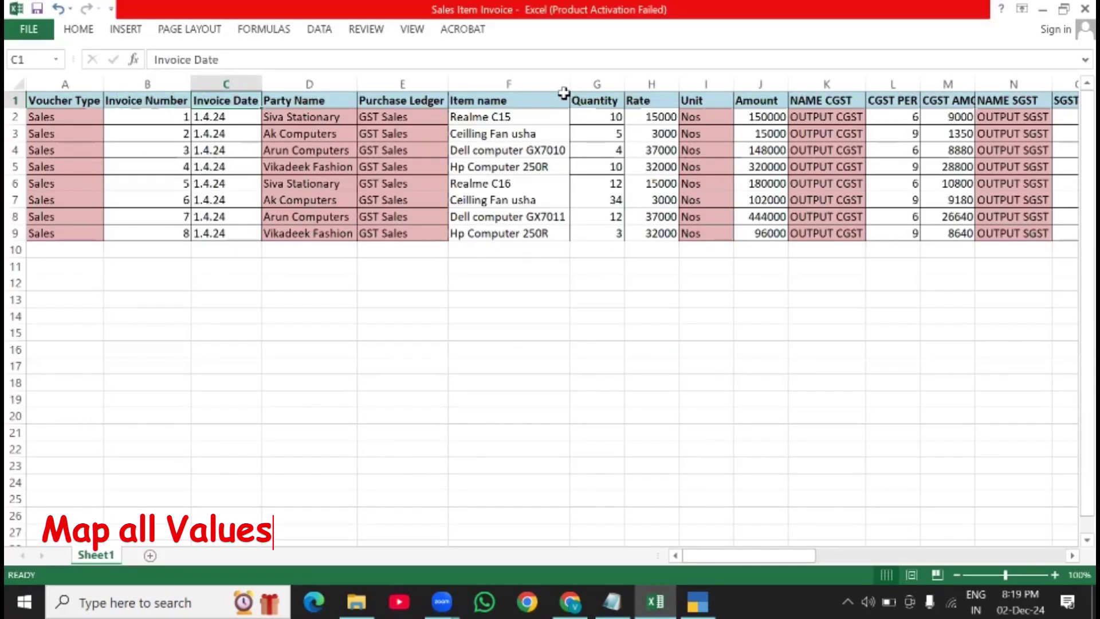
{"action": "key", "text": "alt+Tab"}
{"action": "key", "text": "Return"}
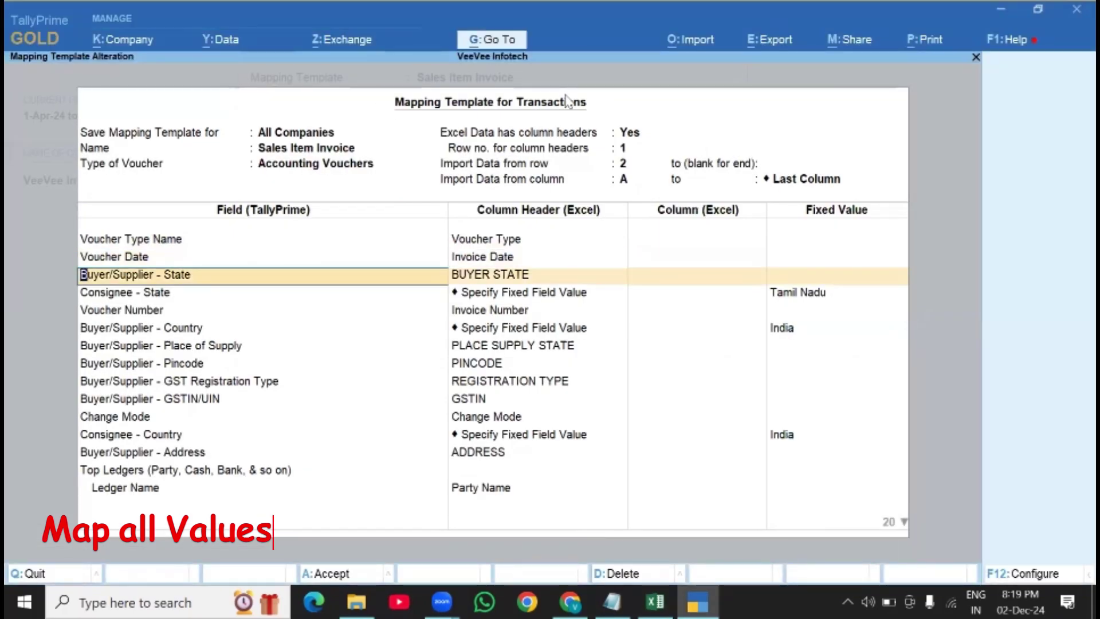
- Locate the buyer state column in the Excel sheet and map the Buyer/Supplier - State field to BUYER STATE
{"action": "key", "text": "Return"}
{"action": "key", "text": "alt+Tab"}
{"action": "key", "text": "Right"}
{"action": "key", "text": "Right"}
{"action": "key", "text": "Right"}
{"action": "key", "text": "Right"}
{"action": "key", "text": "Right"}
{"action": "key", "text": "Right"}
{"action": "key", "text": "Right"}
{"action": "key", "text": "Right"}
{"action": "key", "text": "Right"}
{"action": "key", "text": "Right"}
{"action": "key", "text": "Right"}
{"action": "key", "text": "Right"}
{"action": "key", "text": "Right"}
{"action": "key", "text": "Right"}
{"action": "key", "text": "Right"}
{"action": "key", "text": "Right"}
{"action": "key", "text": "Right"}
{"action": "key", "text": "Left"}
{"action": "key", "text": "Left"}
{"action": "key", "text": "alt+Tab"}
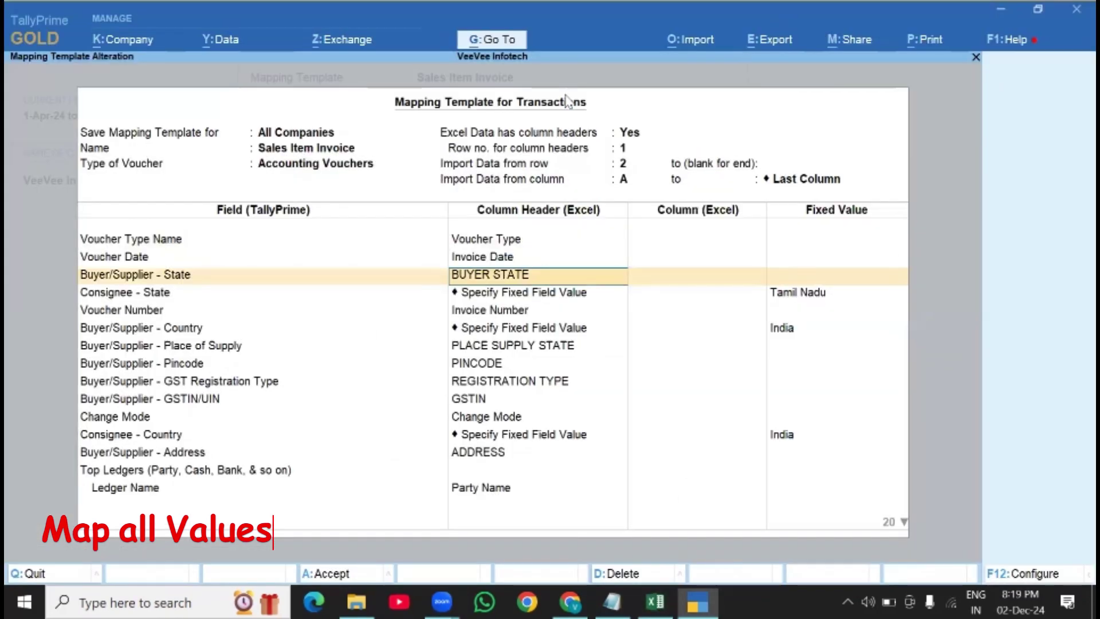
{"action": "key", "text": "Return"}
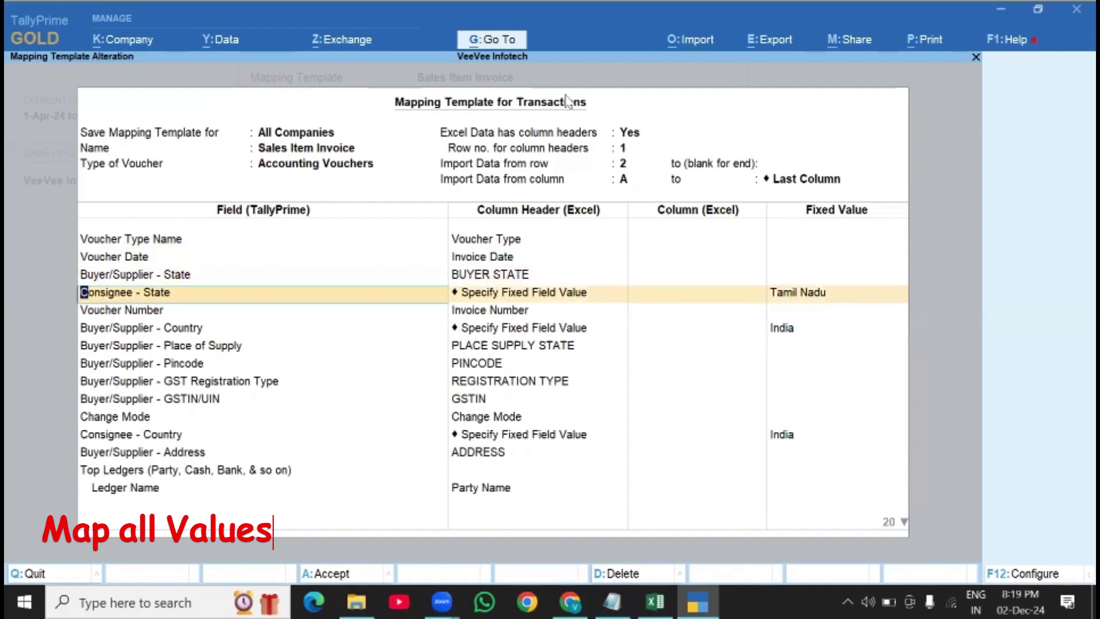
- Map the Consignee - State field to a fixed field value of Tamil Nadu
{"action": "key", "text": "Return"}
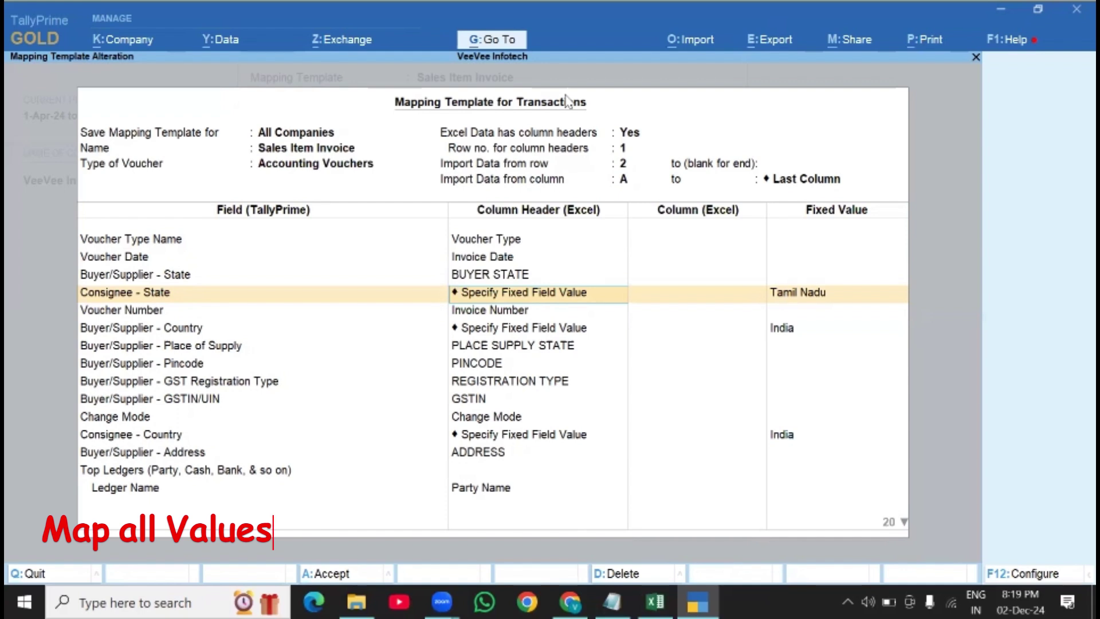
{"action": "key", "text": "Return"}
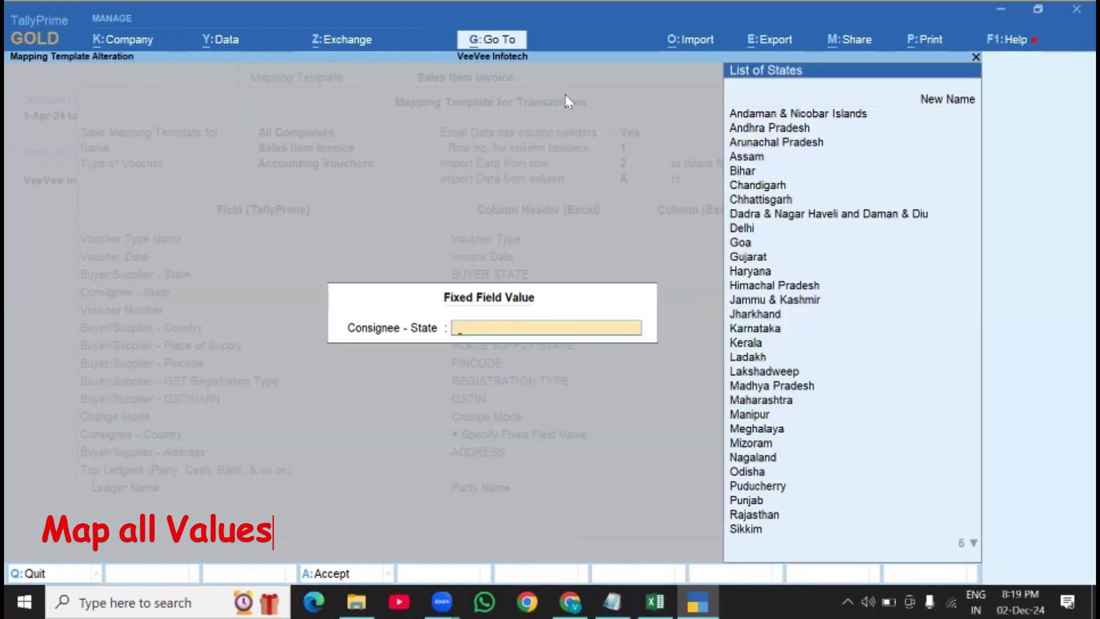
{"action": "type", "text": "Tamil"}
{"action": "key", "text": "Return"}
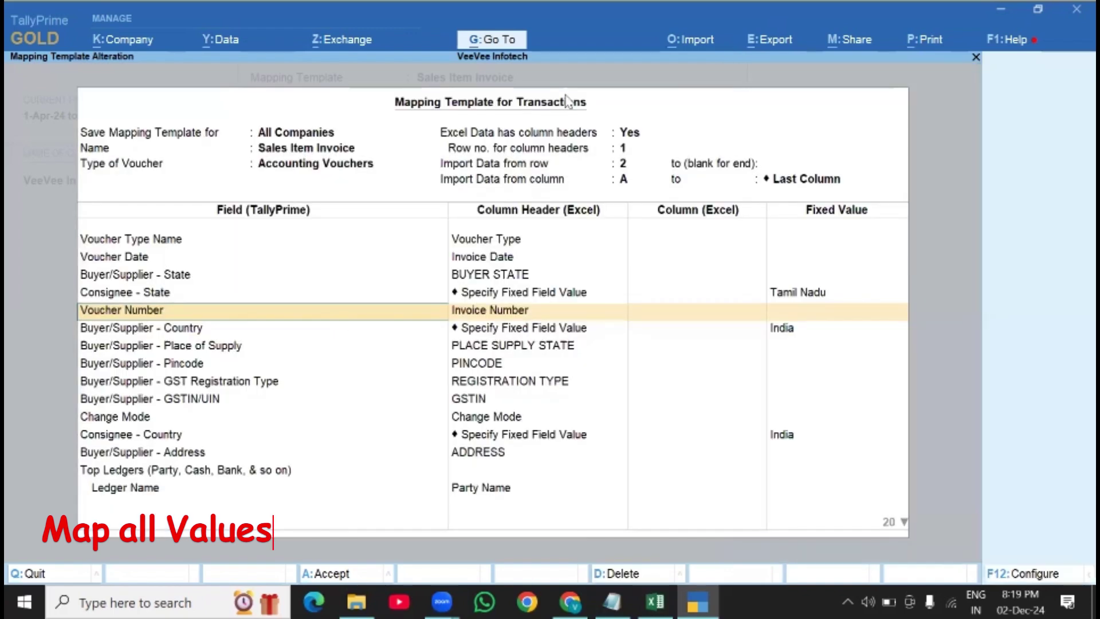
- Map Voucher Number to the Invoice Number column header, checking the Excel sheet, and keep Buyer/Supplier - Country at the fixed value India
{"action": "key", "text": "Return"}
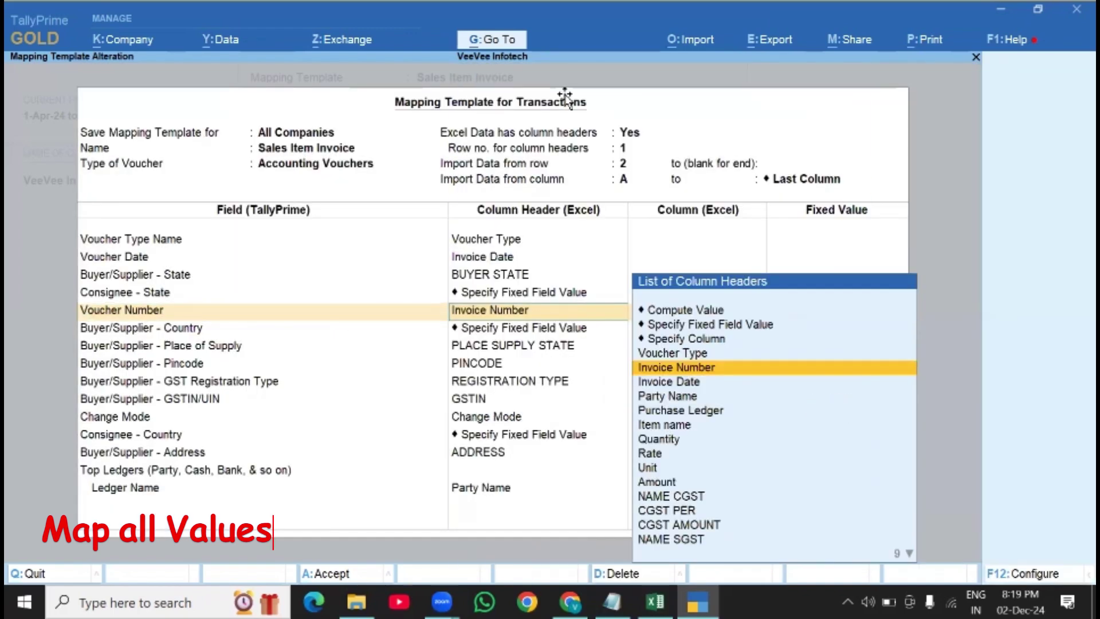
{"action": "key", "text": "alt+Tab"}
{"action": "left_click", "coordinate": [563, 100]}
{"action": "key", "text": "Left"}
{"action": "key", "text": "Left"}
{"action": "key", "text": "Left"}
{"action": "key", "text": "Left"}
{"action": "key", "text": "Left"}
{"action": "key", "text": "Left"}
{"action": "key", "text": "Left"}
{"action": "key", "text": "Left"}
{"action": "key", "text": "Left"}
{"action": "key", "text": "Left"}
{"action": "key", "text": "Left"}
{"action": "key", "text": "Left"}
{"action": "key", "text": "Left"}
{"action": "key", "text": "Left"}
{"action": "key", "text": "Left"}
{"action": "key", "text": "Left"}
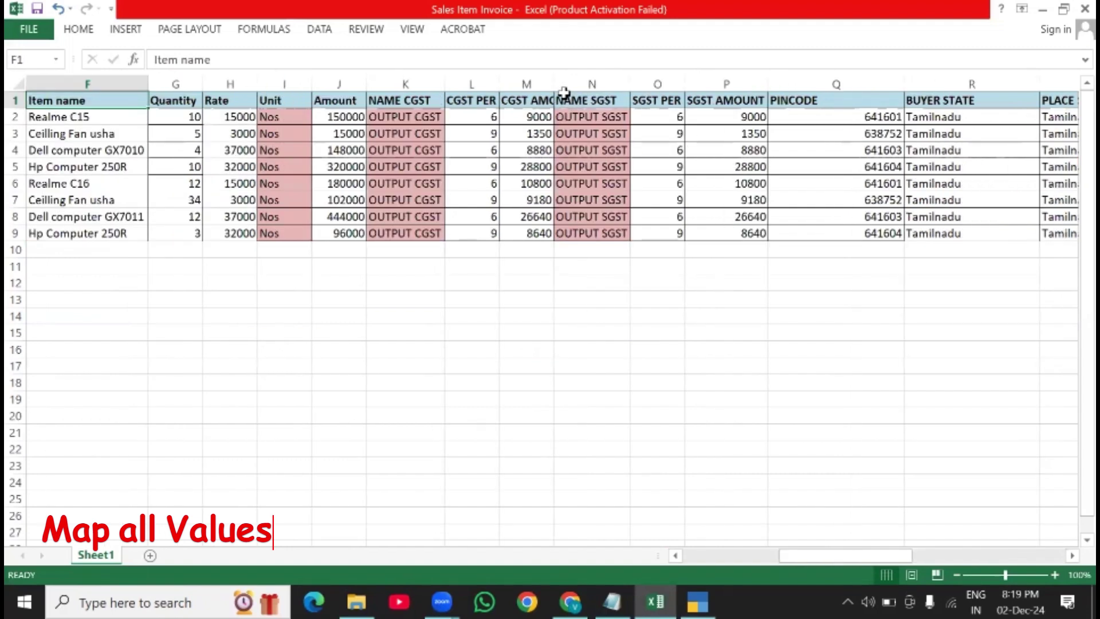
{"action": "key", "text": "alt+Tab"}
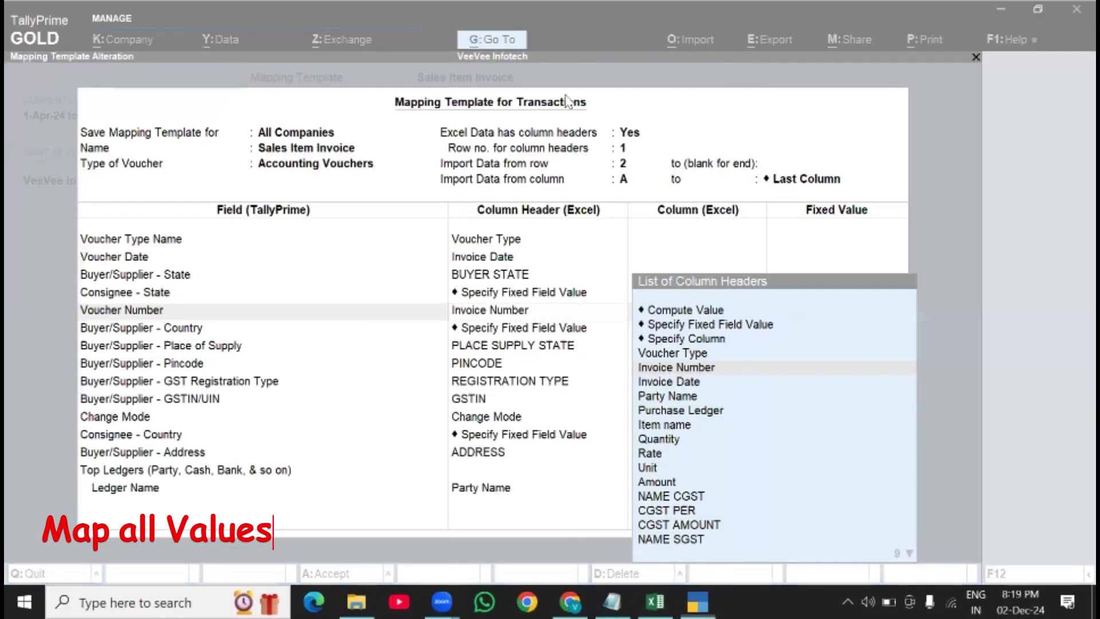
{"action": "key", "text": "Return"}
{"action": "key", "text": "Return"}
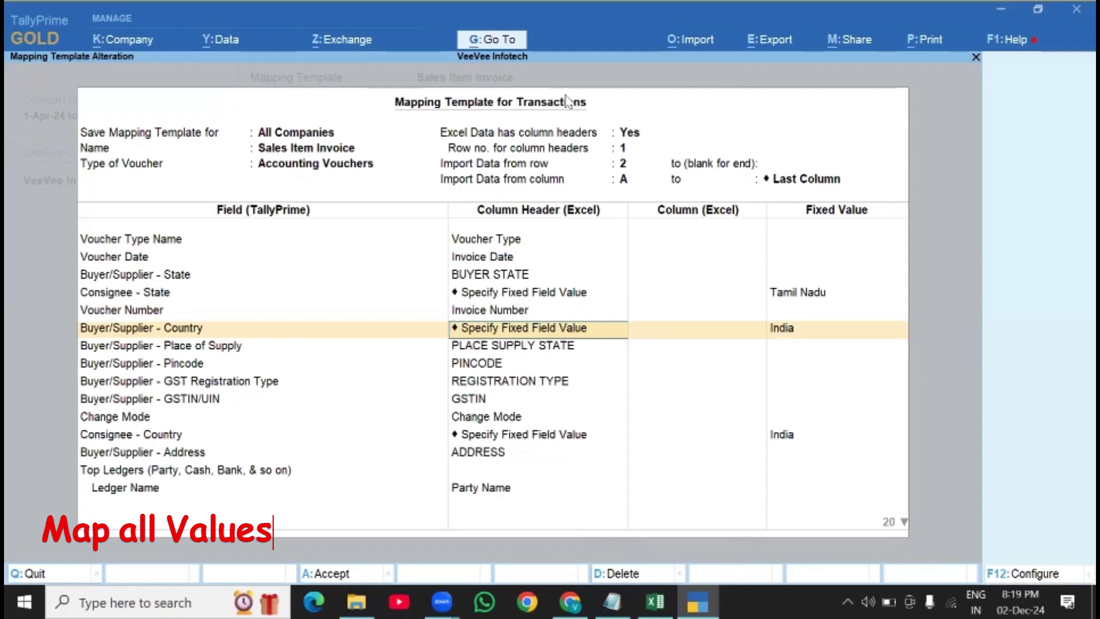
{"action": "key", "text": "Return"}
{"action": "key", "text": "Return"}
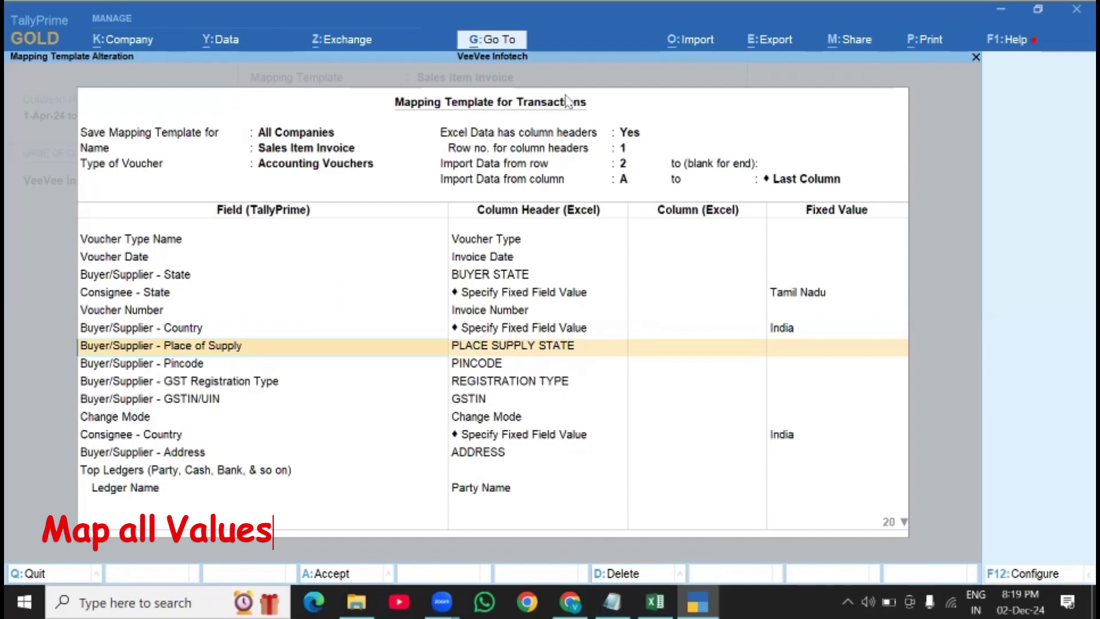
- Check the Buyer/Supplier - Place of Supply mapping against the PLACE SUPPLY STATE column in the Excel sheet
{"action": "key", "text": "alt+Tab"}
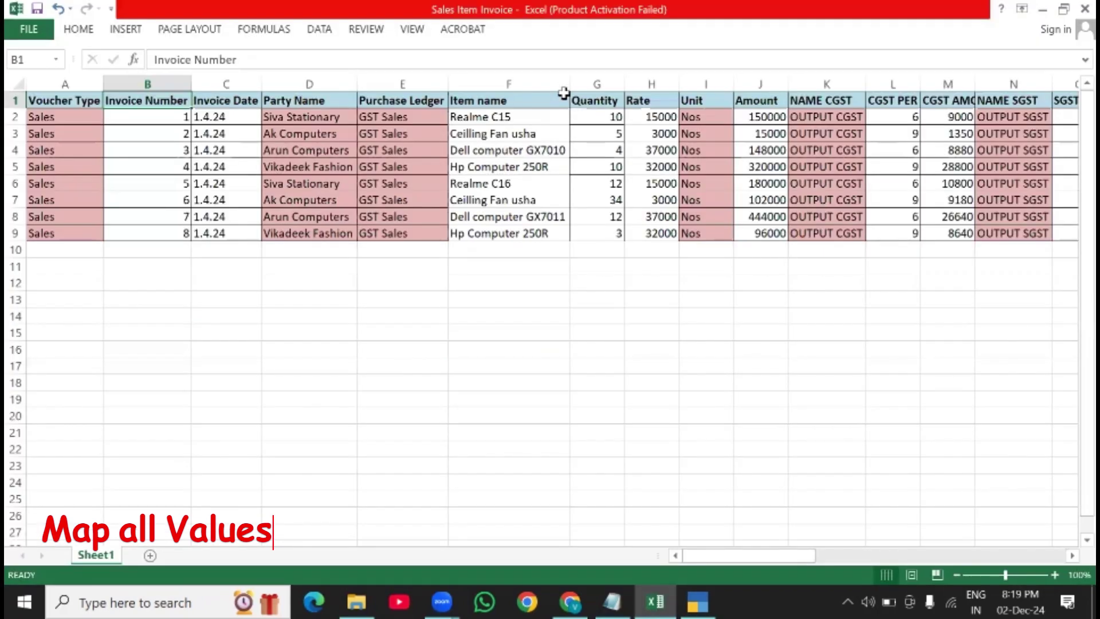
{"action": "key", "text": "Right"}
{"action": "key", "text": "Right"}
{"action": "key", "text": "Right"}
{"action": "key", "text": "Right"}
{"action": "key", "text": "Right"}
{"action": "key", "text": "Right"}
{"action": "key", "text": "Right"}
{"action": "key", "text": "Right"}
{"action": "key", "text": "Right"}
{"action": "key", "text": "Right"}
{"action": "key", "text": "Right"}
{"action": "key", "text": "Right"}
{"action": "key", "text": "Right"}
{"action": "key", "text": "Right"}
{"action": "key", "text": "Right"}
{"action": "key", "text": "Right"}
{"action": "key", "text": "Right"}
{"action": "key", "text": "Right"}
{"action": "key", "text": "Left"}
{"action": "key", "text": "alt+Tab"}
{"action": "key", "text": "Down"}
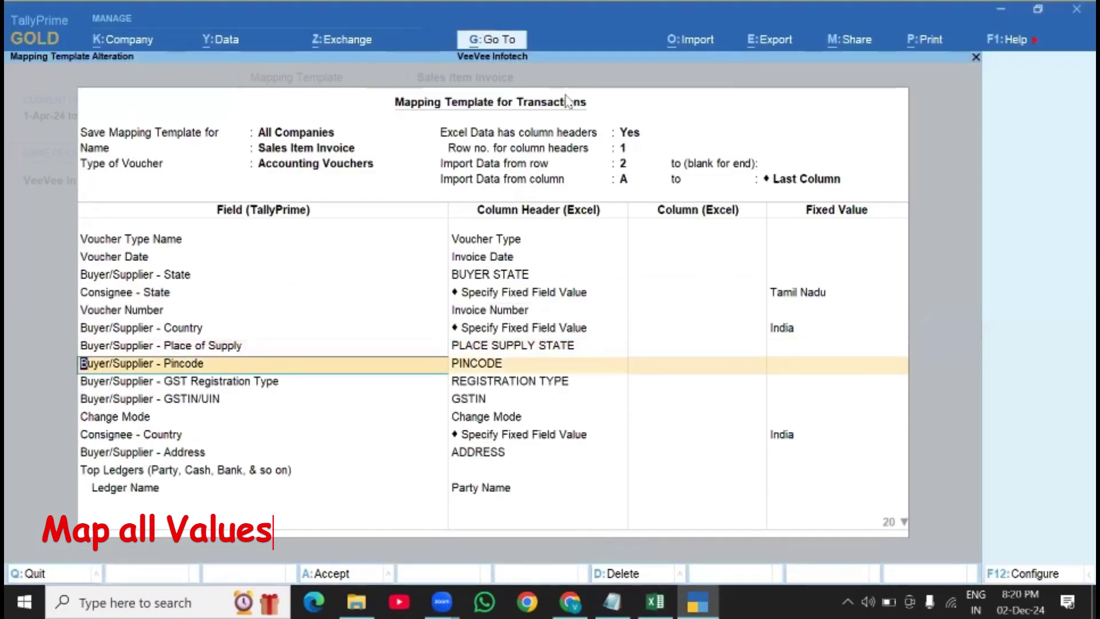
- Check the Buyer/Supplier - Pincode mapping against the PINCODE column in the Excel sheet
{"action": "key", "text": "alt+Tab"}
{"action": "key", "text": "Right"}
{"action": "key", "text": "Right"}
{"action": "key", "text": "Left"}
{"action": "key", "text": "Left"}
{"action": "key", "text": "Left"}
{"action": "key", "text": "Left"}
{"action": "key", "text": "alt+Tab"}
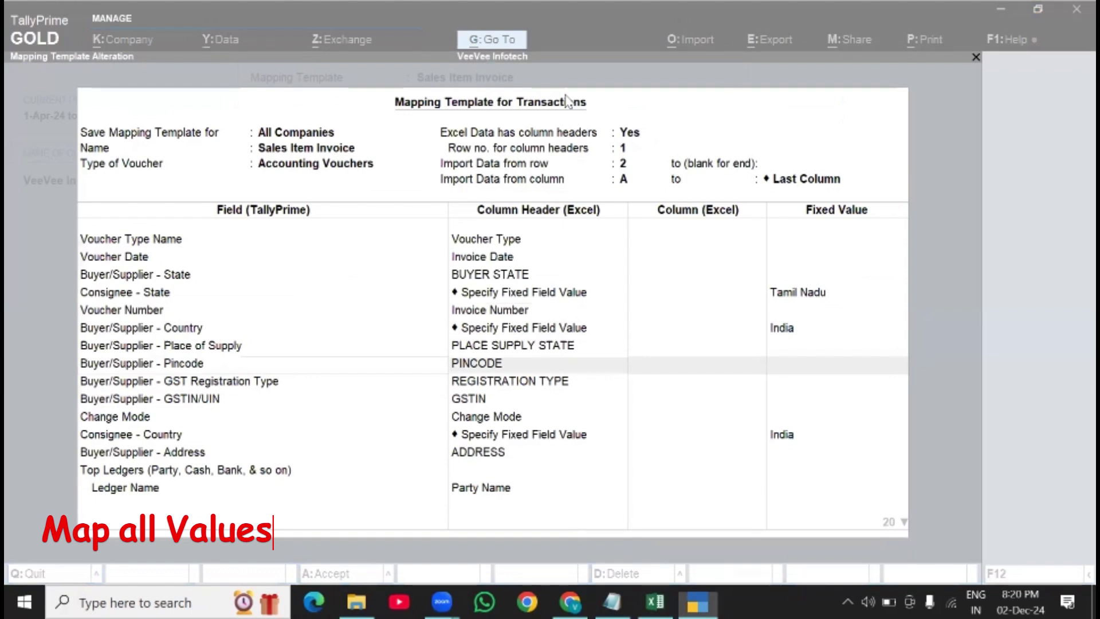
{"action": "key", "text": "Down"}
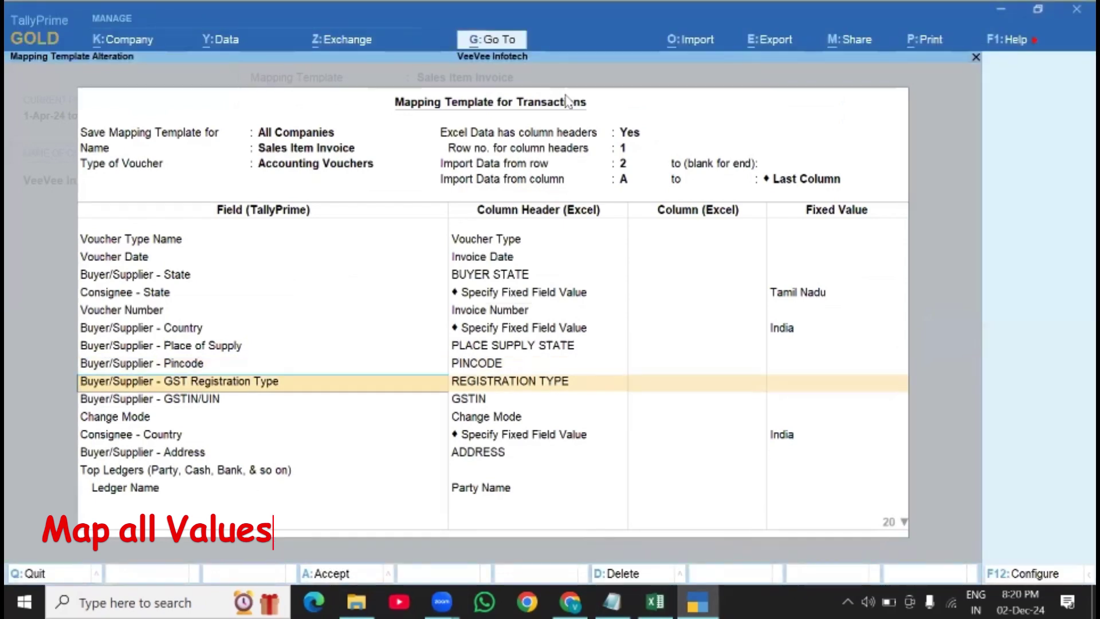
- Check the Buyer/Supplier - GST Registration Type mapping against the REGISTRATION TYPE column in the Excel sheet
{"action": "key", "text": "alt+Tab"}
{"action": "key", "text": "Right"}
{"action": "key", "text": "Right"}
{"action": "key", "text": "Right"}
{"action": "key", "text": "Right"}
{"action": "key", "text": "Right"}
{"action": "key", "text": "Left"}
{"action": "key", "text": "alt+Tab"}
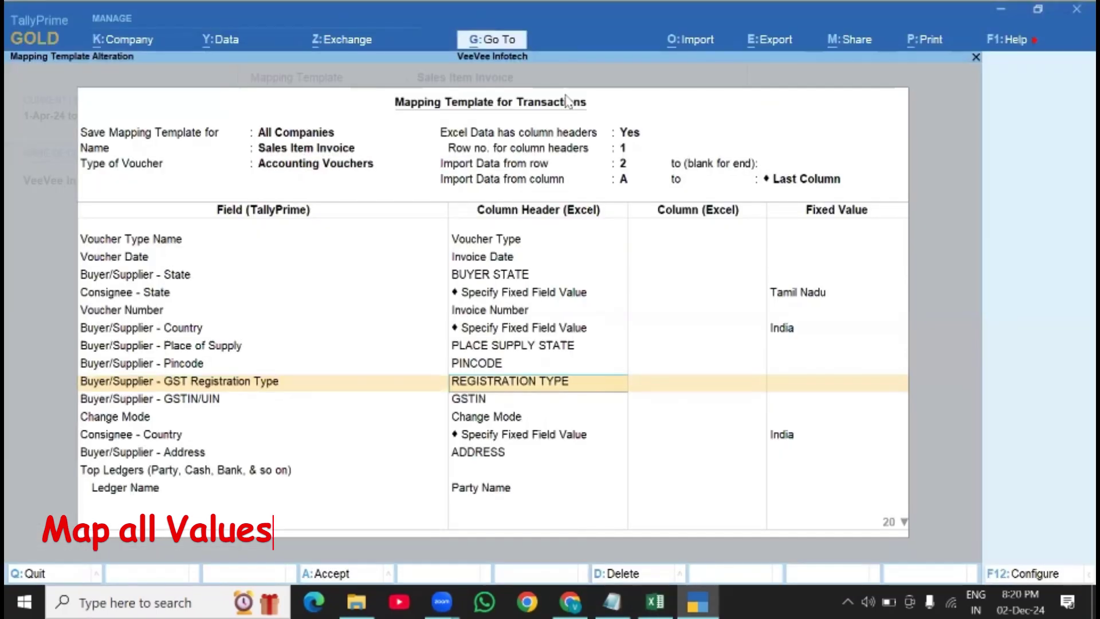
{"action": "key", "text": "Down"}
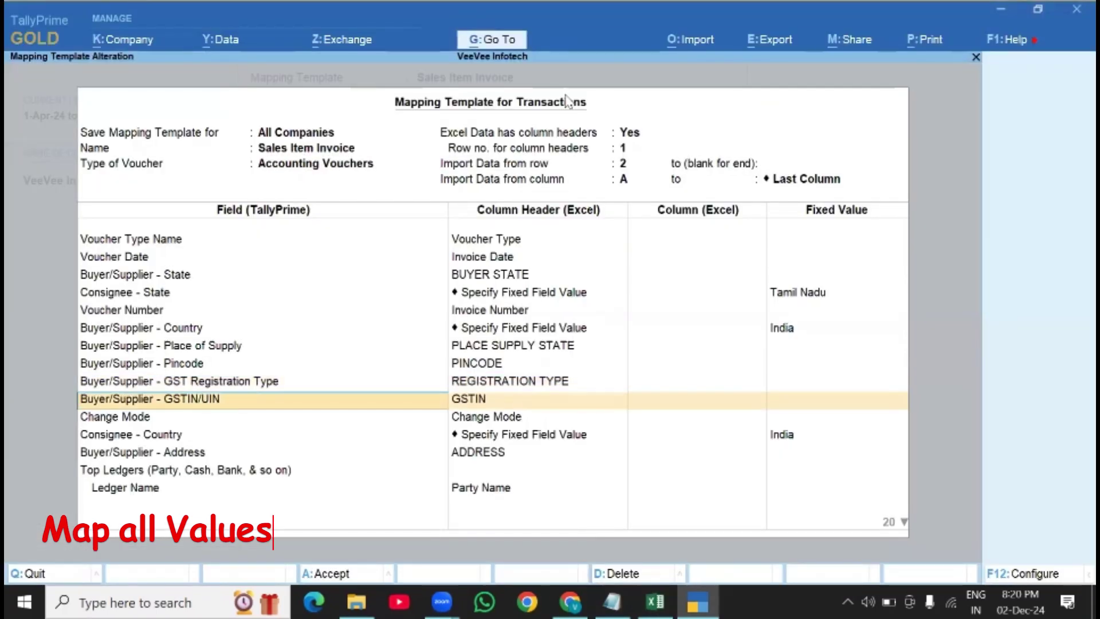
- Check the Buyer/Supplier - GSTIN/UIN mapping against the GSTIN column in the Excel sheet
{"action": "key", "text": "alt+Tab"}
{"action": "key", "text": "Right"}
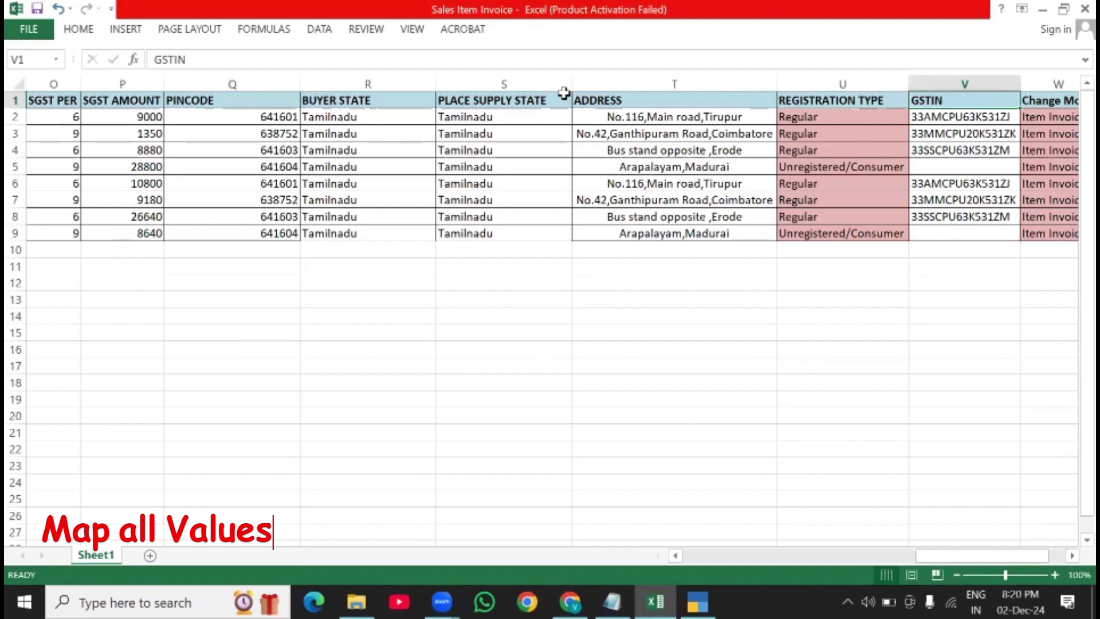
{"action": "key", "text": "alt+Tab"}
{"action": "key", "text": "Down"}
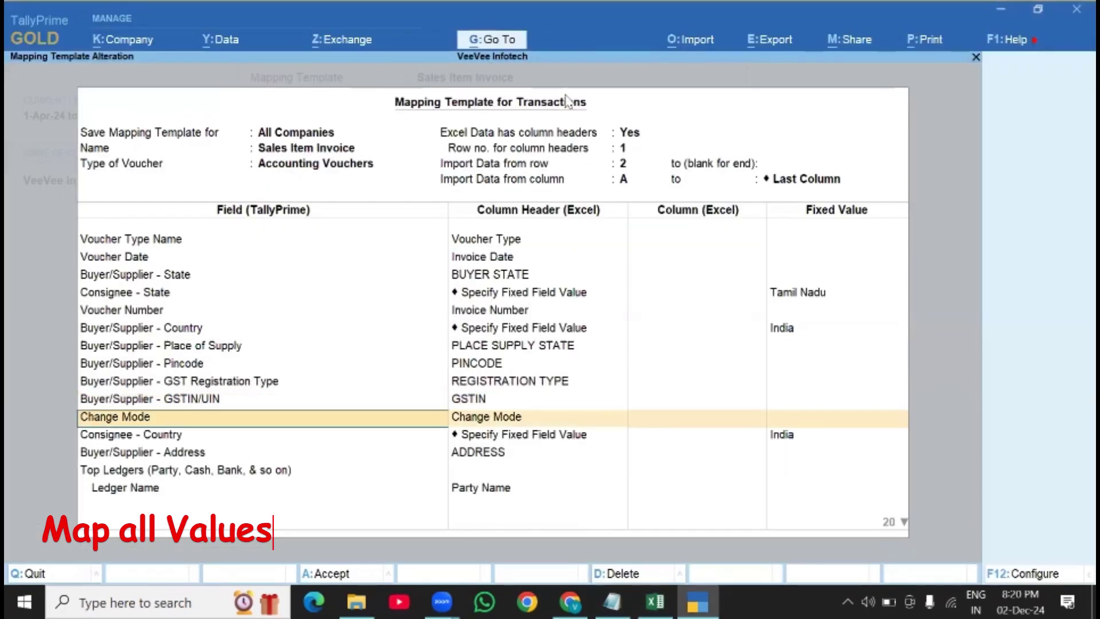
- Map the Change Mode field to the Change Mode column header, checking it against the Excel sheet
{"action": "key", "text": "alt+Tab"}
{"action": "key", "text": "Right"}
{"action": "key", "text": "Right"}
{"action": "key", "text": "Left"}
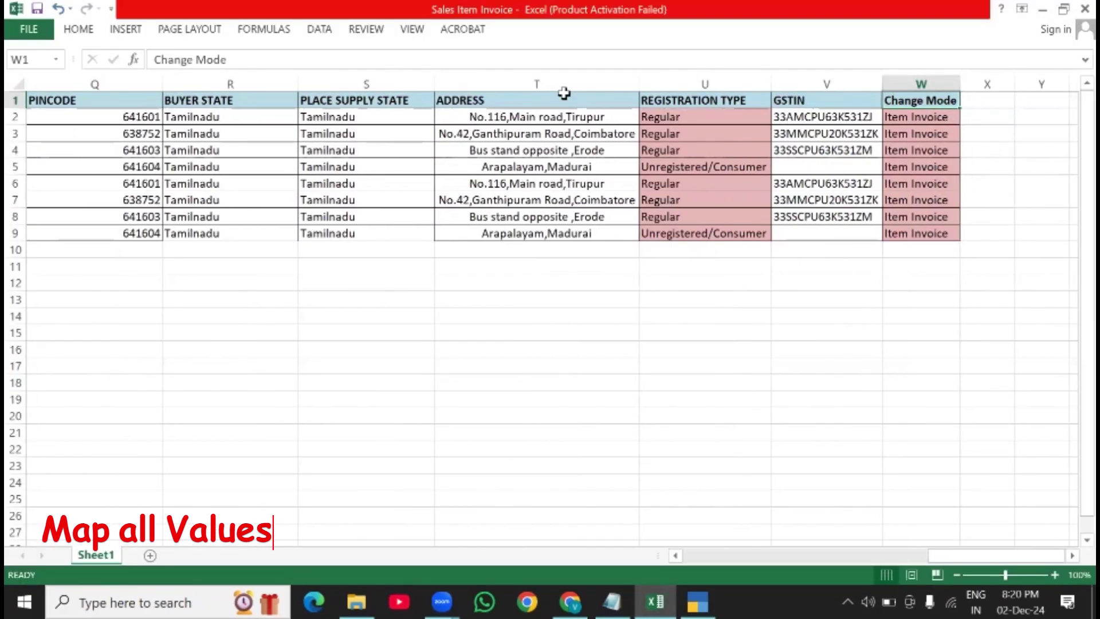
{"action": "key", "text": "alt+Tab"}
{"action": "key", "text": "Return"}
{"action": "key", "text": "Return"}
- Keep the Consignee - Country field mapped to a fixed field value of India
{"action": "key", "text": "Return"}
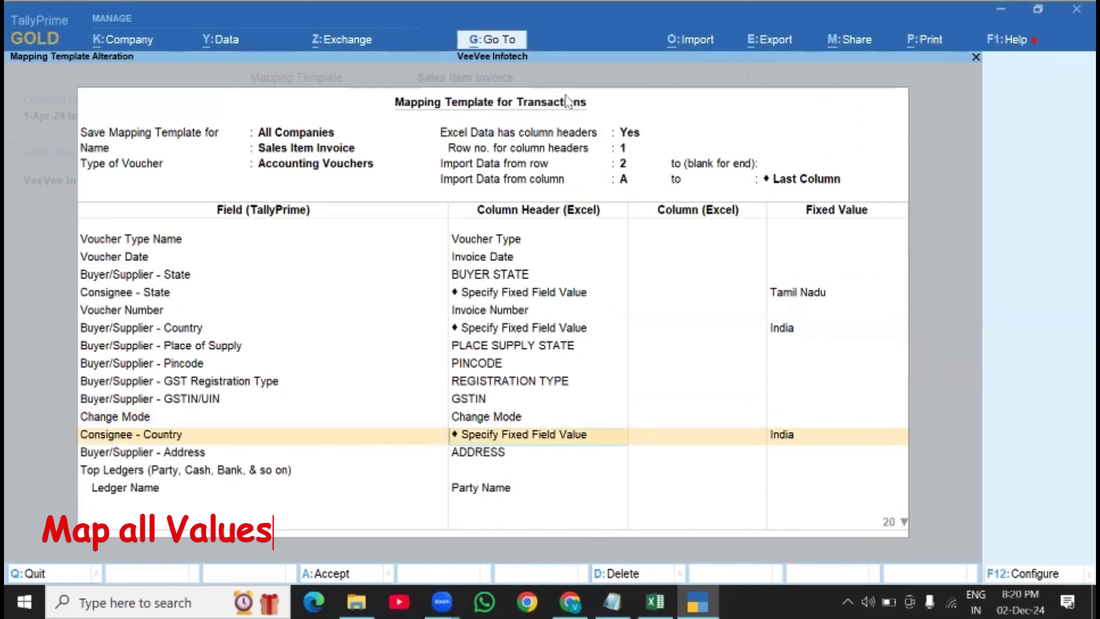
{"action": "key", "text": "Return"}
{"action": "key", "text": "Return"}
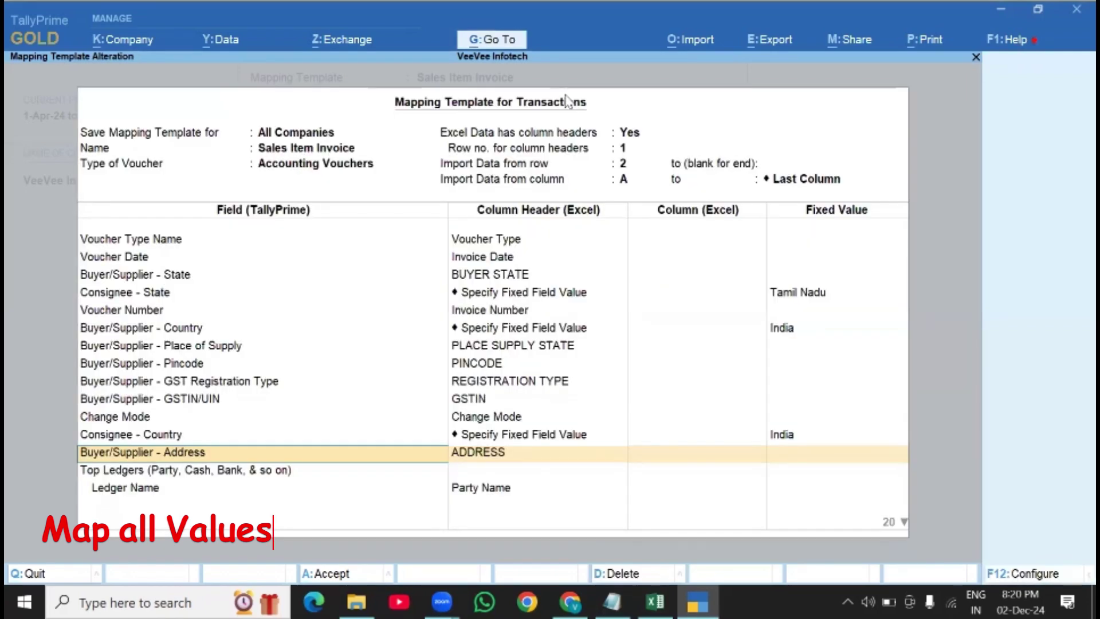
- Check the Buyer/Supplier - Address mapping against the ADDRESS column in the Excel sheet
{"action": "key", "text": "alt+Tab"}
{"action": "key", "text": "Left"}
{"action": "key", "text": "Left"}
{"action": "key", "text": "Left"}
{"action": "key", "text": "Left"}
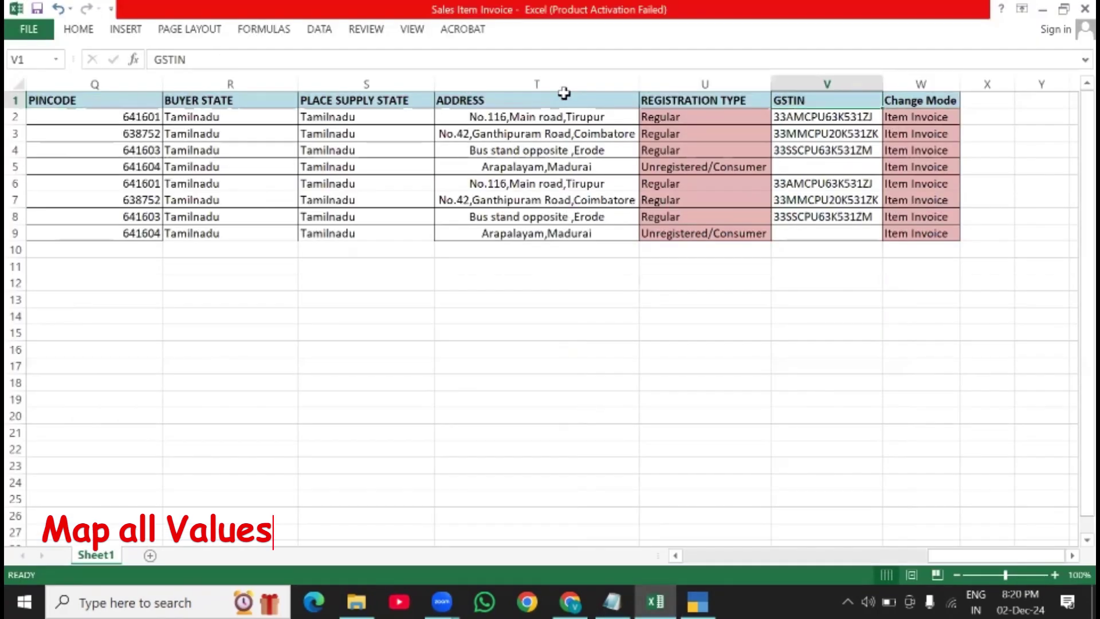
{"action": "key", "text": "Right"}
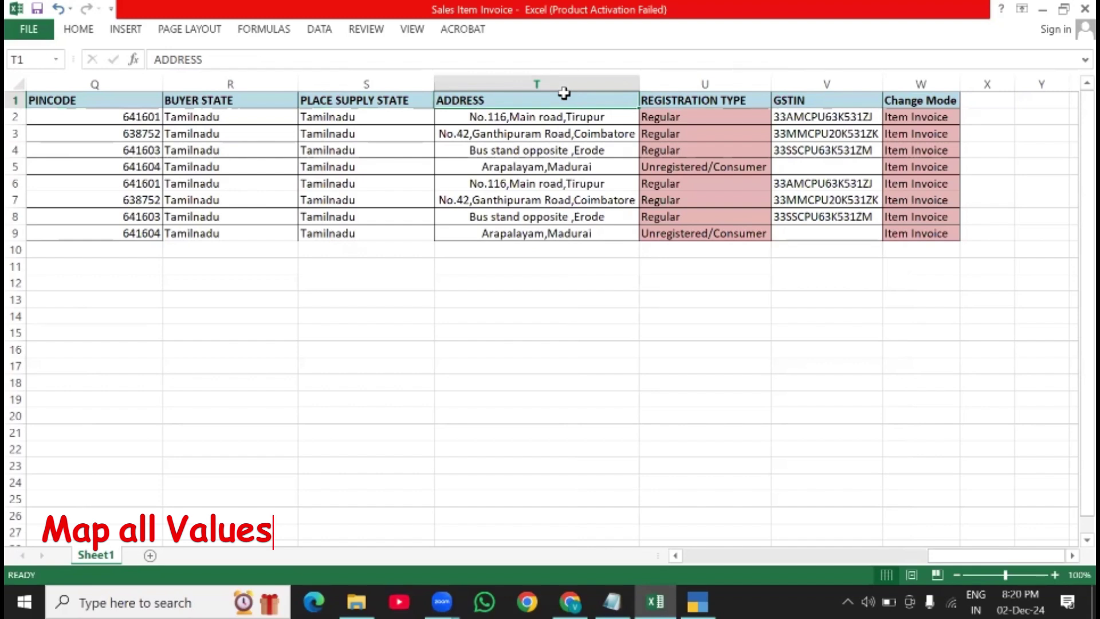
{"action": "key", "text": "alt+Tab"}
{"action": "key", "text": "Return"}
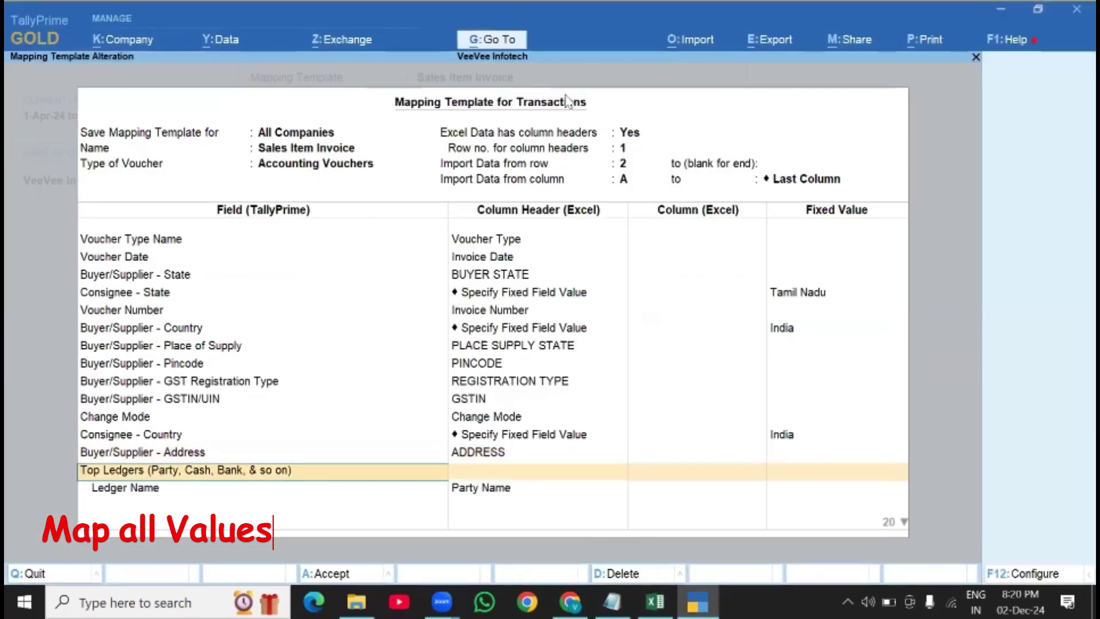
- Review the Party Name through Unit columns in the Excel sheet for the Top Ledgers section of the template
{"action": "key", "text": "alt+Tab"}
{"action": "key", "text": "Right"}
{"action": "key", "text": "Right"}
{"action": "key", "text": "Left"}
{"action": "key", "text": "Left"}
{"action": "key", "text": "Left"}
{"action": "key", "text": "Left"}
{"action": "key", "text": "Left"}
{"action": "key", "text": "Left"}
{"action": "key", "text": "Left"}
{"action": "key", "text": "Left"}
{"action": "key", "text": "Left"}
{"action": "key", "text": "Left"}
{"action": "key", "text": "Left"}
{"action": "key", "text": "Left"}
{"action": "key", "text": "Left"}
{"action": "key", "text": "Left"}
{"action": "key", "text": "Left"}
{"action": "key", "text": "Left"}
{"action": "key", "text": "Left"}
{"action": "key", "text": "Left"}
{"action": "key", "text": "Left"}
{"action": "key", "text": "Left"}
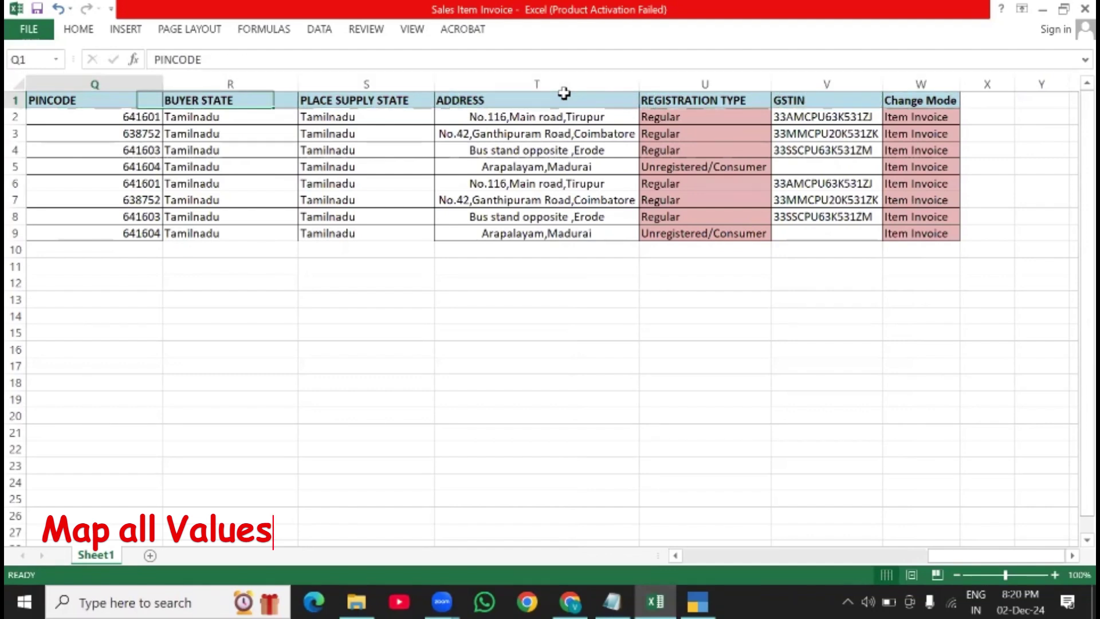
{"action": "key", "text": "Right"}
{"action": "key", "text": "Right"}
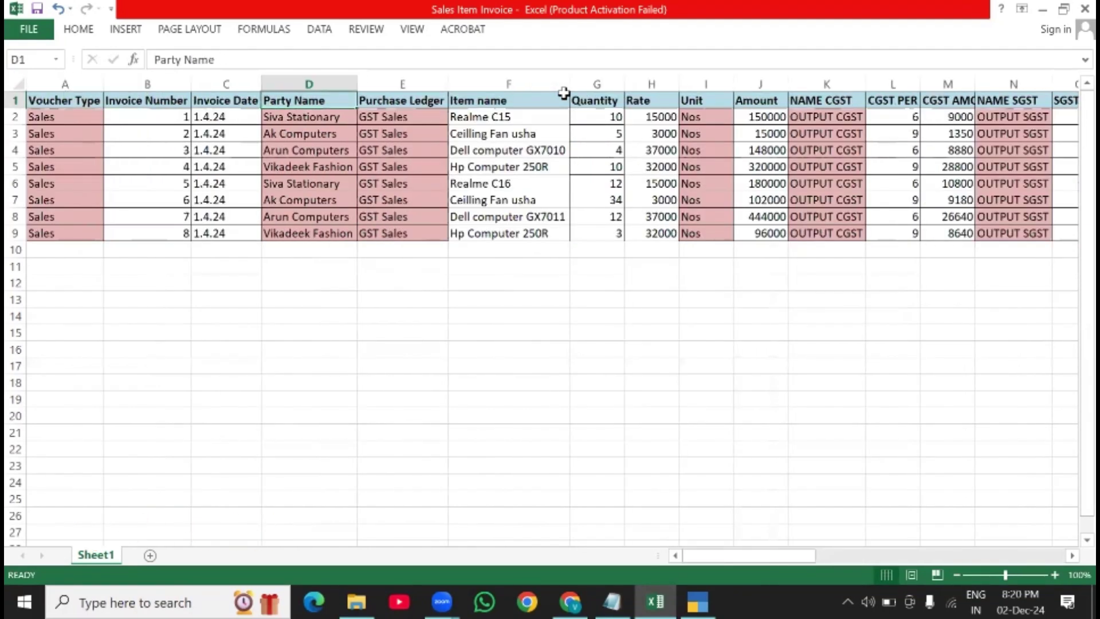
{"action": "key", "text": "Right"}
{"action": "key", "text": "Right"}
{"action": "key", "text": "Right"}
{"action": "key", "text": "Left"}
{"action": "key", "text": "Left"}
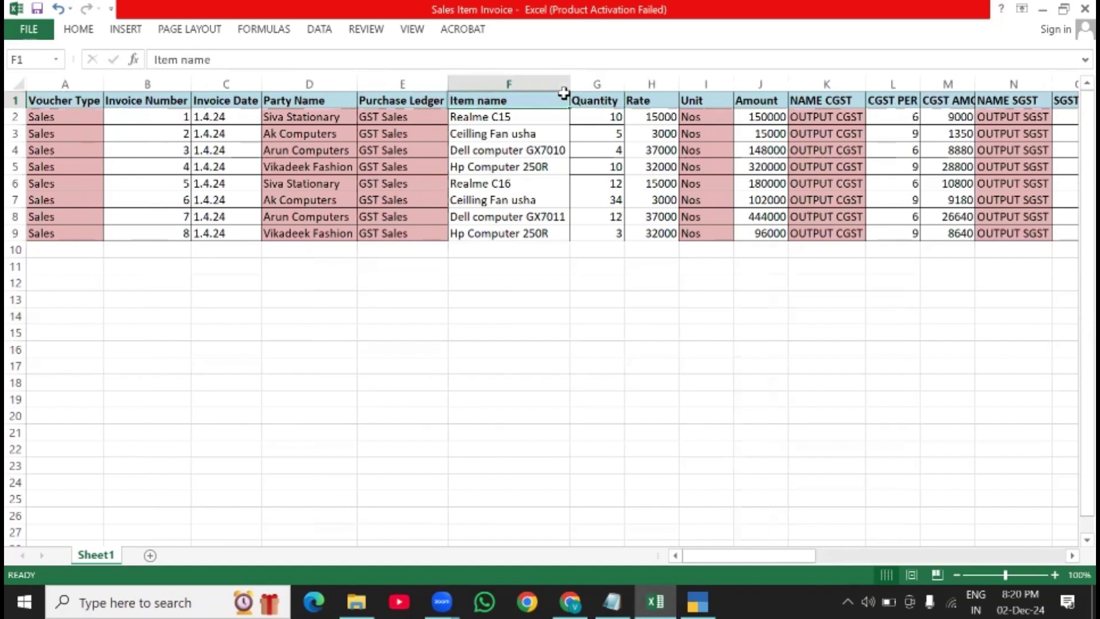
{"action": "key", "text": "Right"}
{"action": "key", "text": "Right"}
{"action": "key", "text": "Right"}
{"action": "key", "text": "Right"}
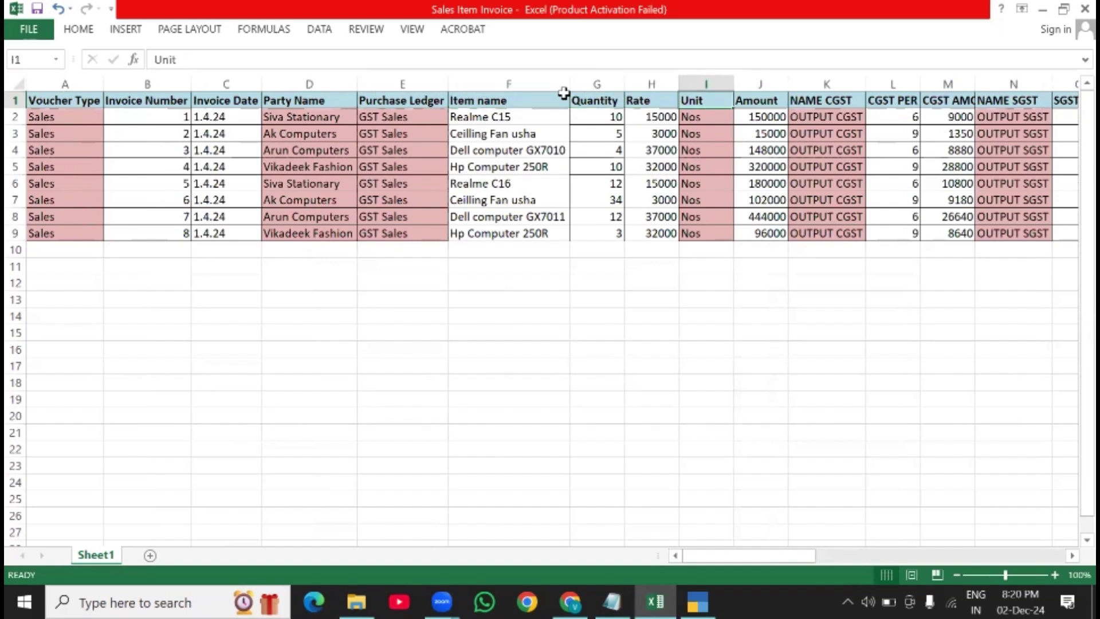
{"action": "key", "text": "alt+Tab"}
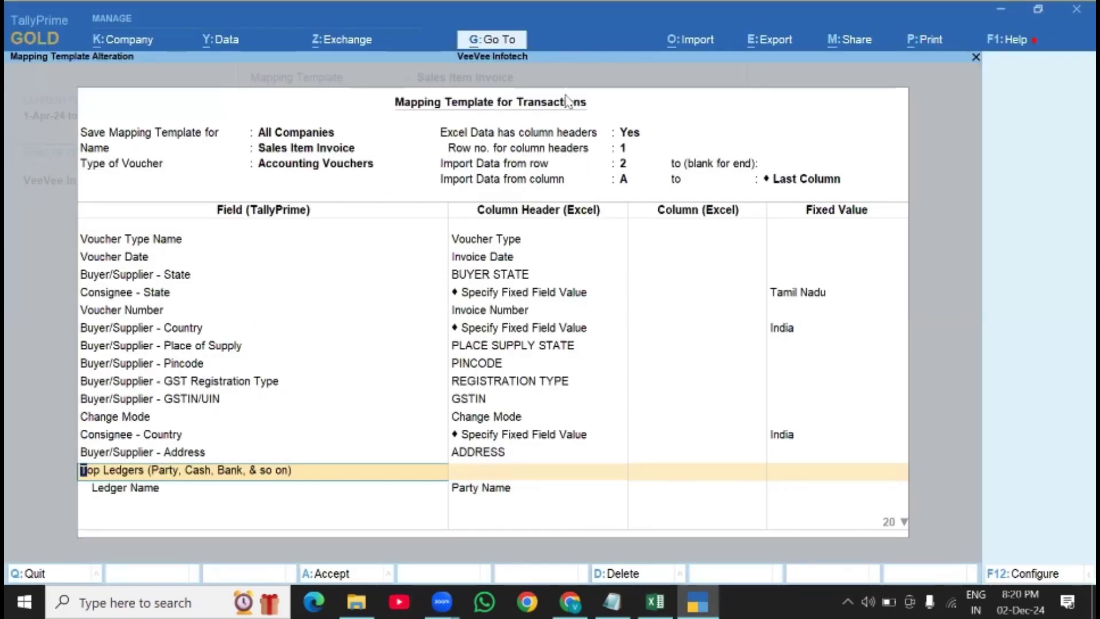
- Compare the Ledger Name mapping under Top Ledgers with the Party Name column in the Excel sheet
{"action": "key", "text": "Down"}
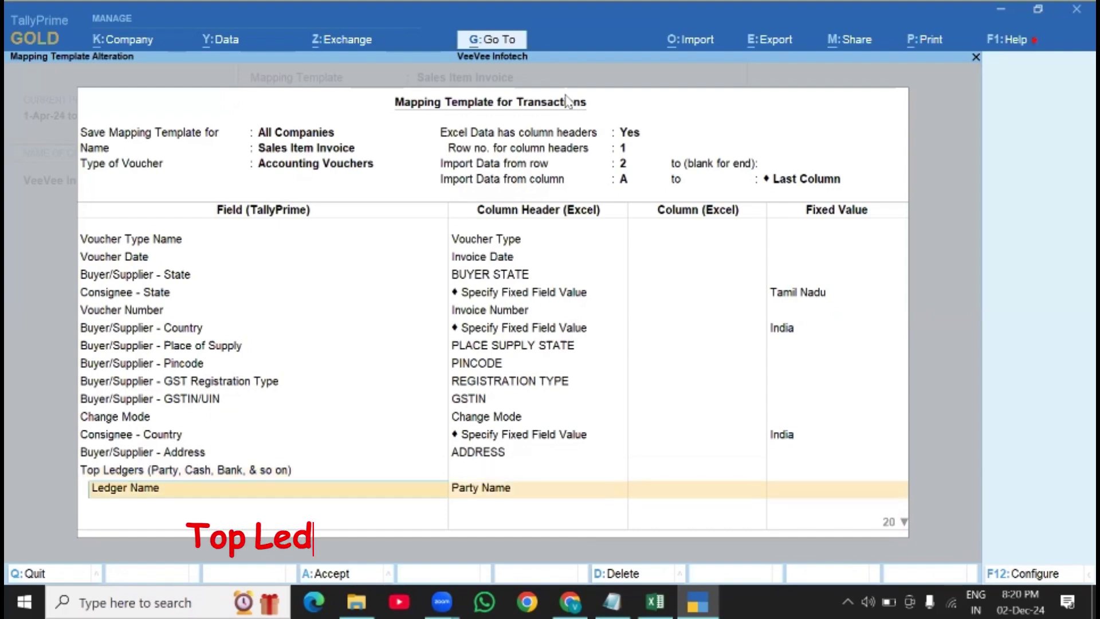
{"action": "key", "text": "alt+Tab"}
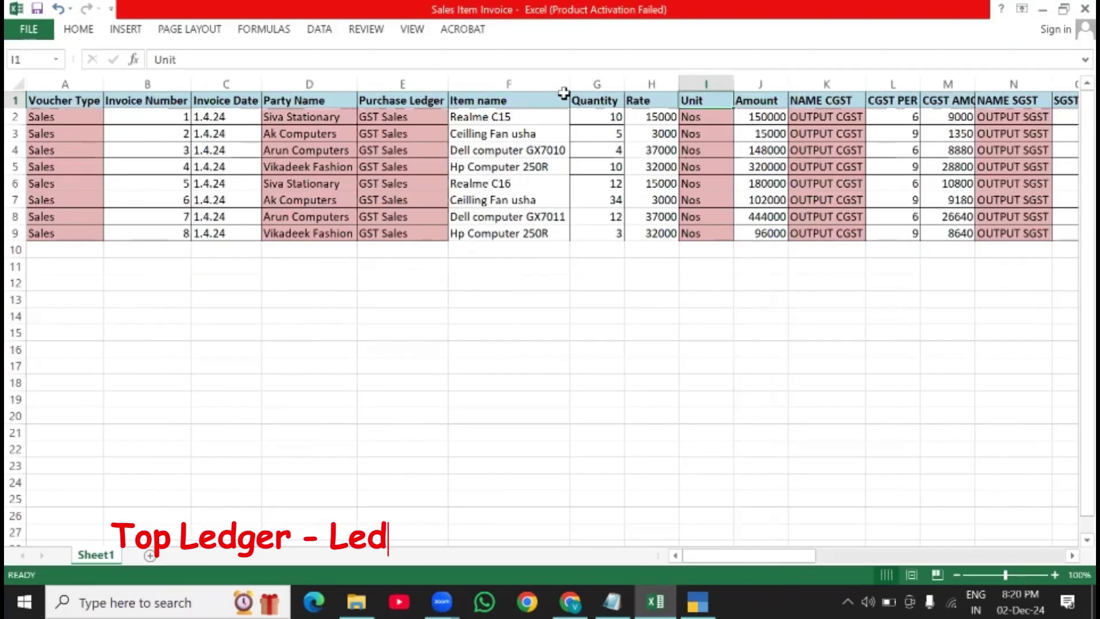
{"action": "key", "text": "Left"}
{"action": "key", "text": "Left"}
{"action": "key", "text": "Left"}
{"action": "key", "text": "Left"}
{"action": "key", "text": "Left"}
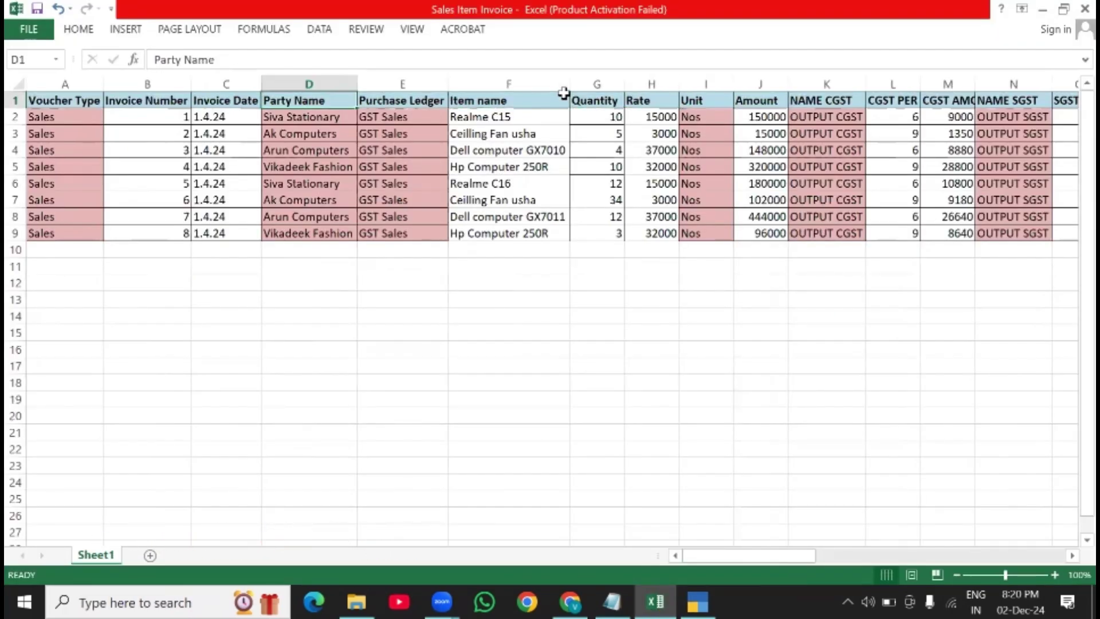
{"action": "key", "text": "alt+Tab"}
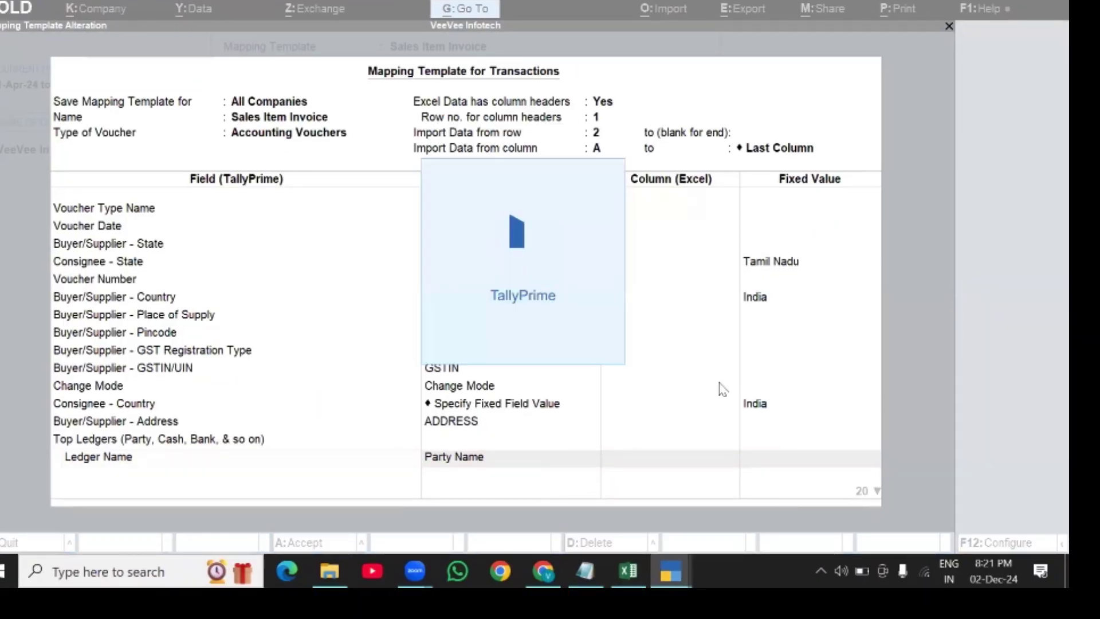
- Open a new Sales voucher in a separate TallyPrime window to view its party and sales ledger fields, and quit it unsaved
{"action": "left_click", "coordinate": [646, 287]}
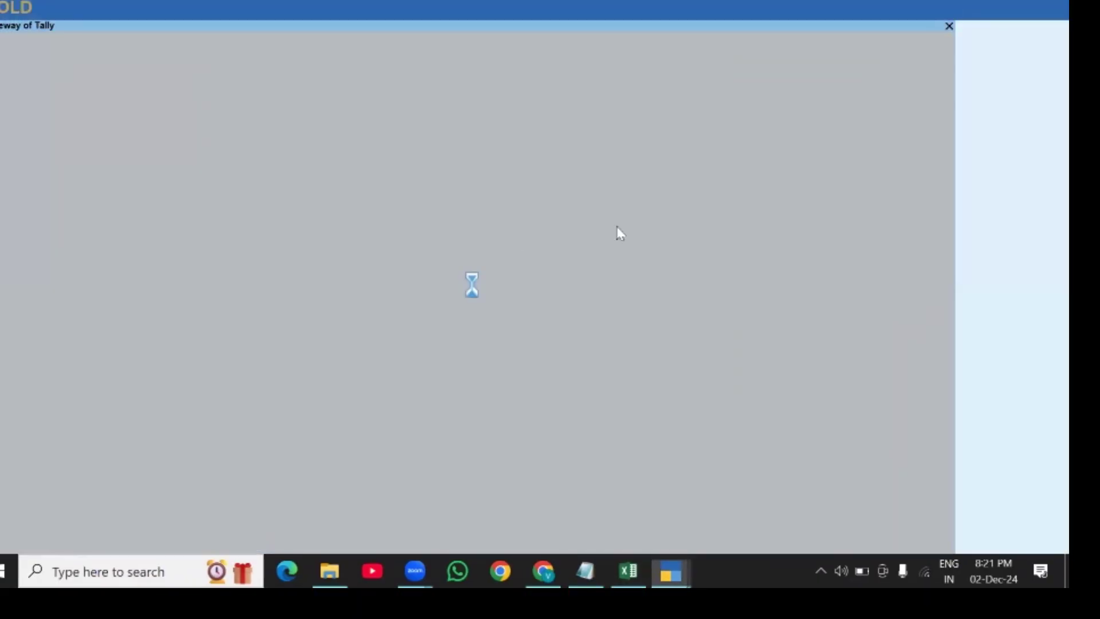
{"action": "key", "text": "Return"}
{"action": "key", "text": "Return"}
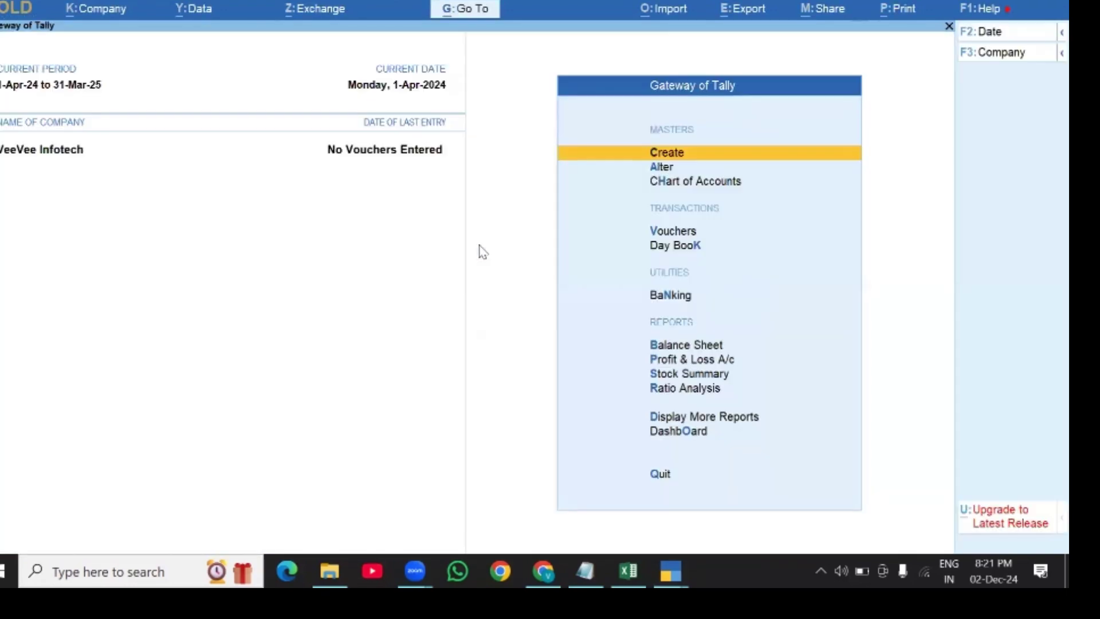
{"action": "key", "text": "Down"}
{"action": "key", "text": "Down"}
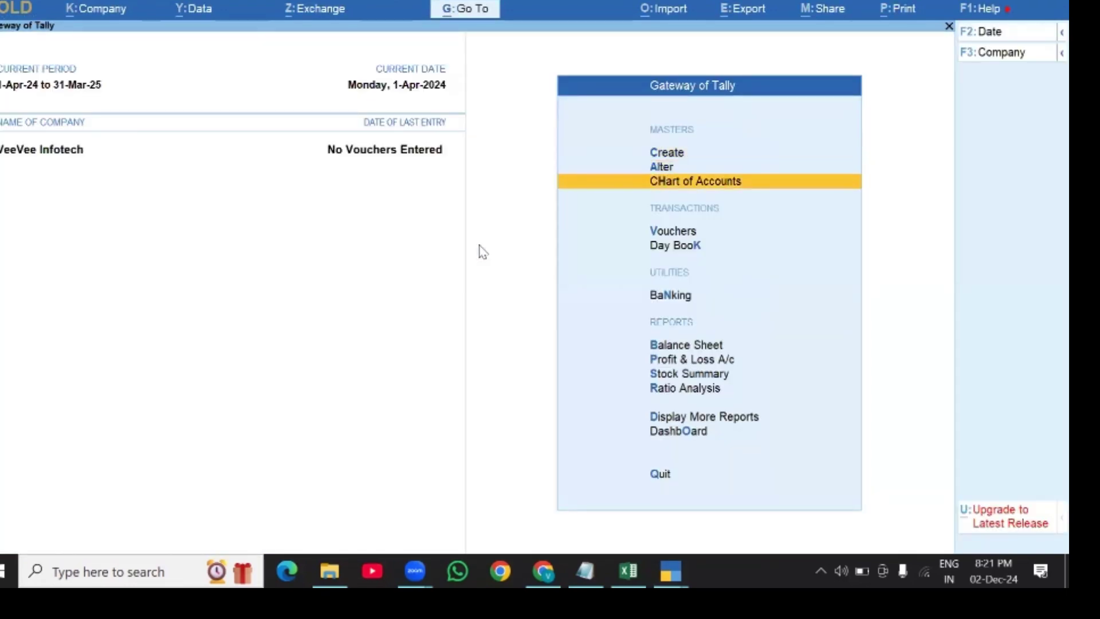
{"action": "key", "text": "v"}
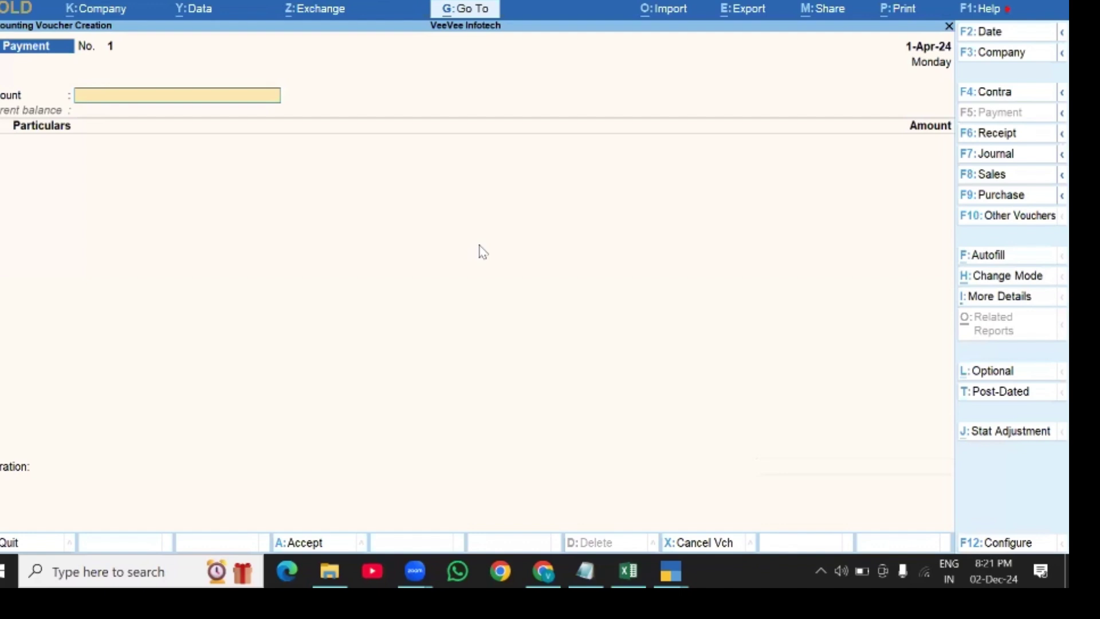
{"action": "key", "text": "F8"}
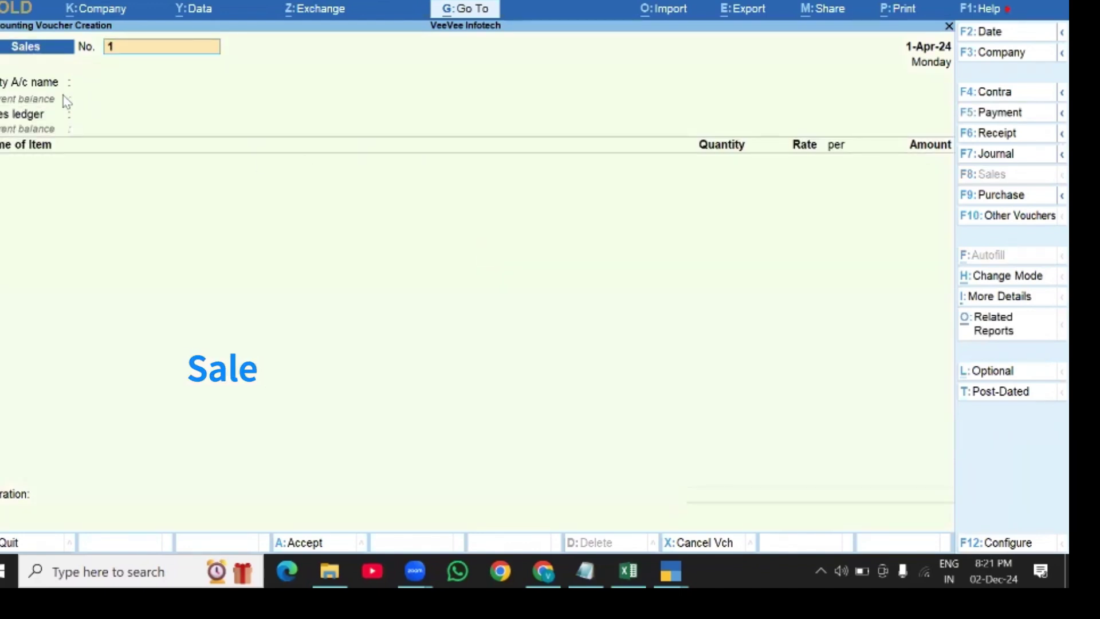
{"action": "key", "text": "Return"}
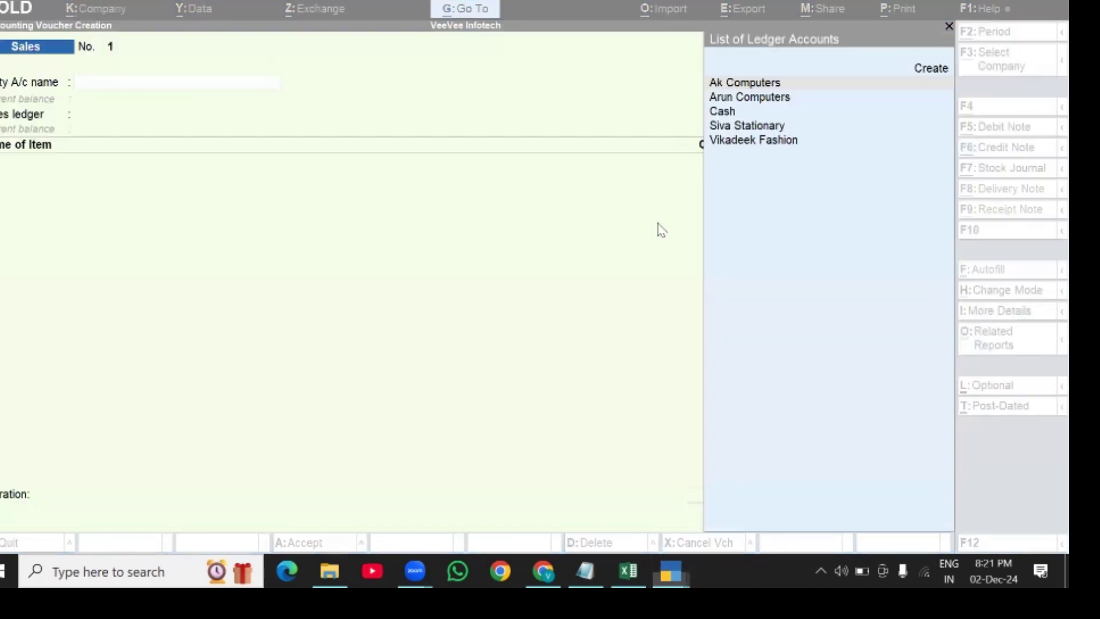
{"action": "key", "text": "Escape"}
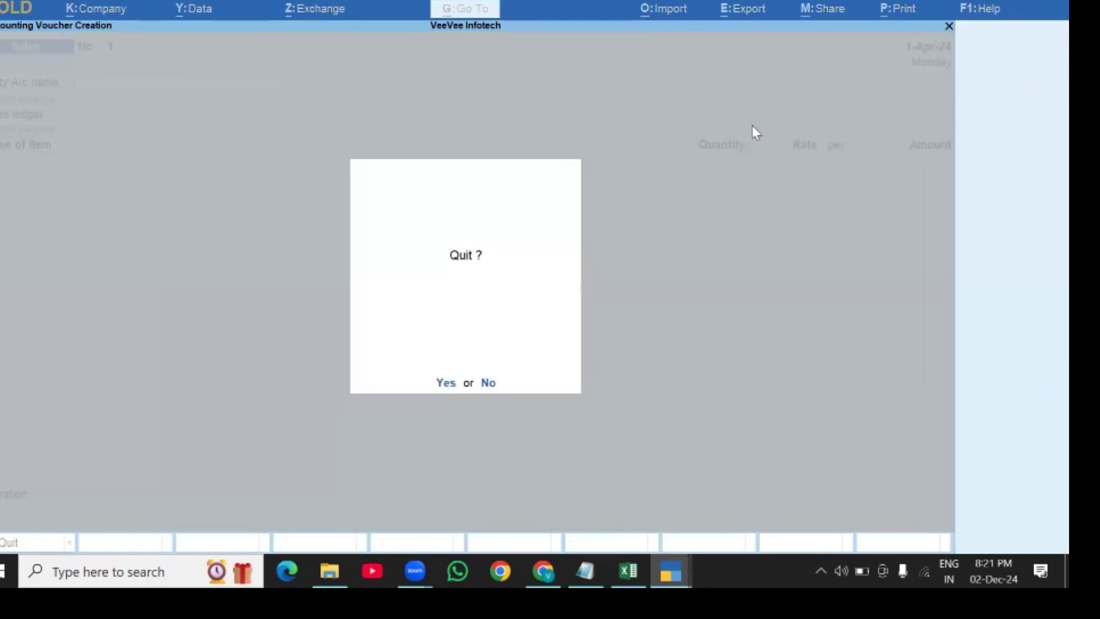
{"action": "key", "text": "y"}
{"action": "key", "text": "Return"}
{"action": "key", "text": "Return"}
{"action": "key", "text": "alt+Tab"}
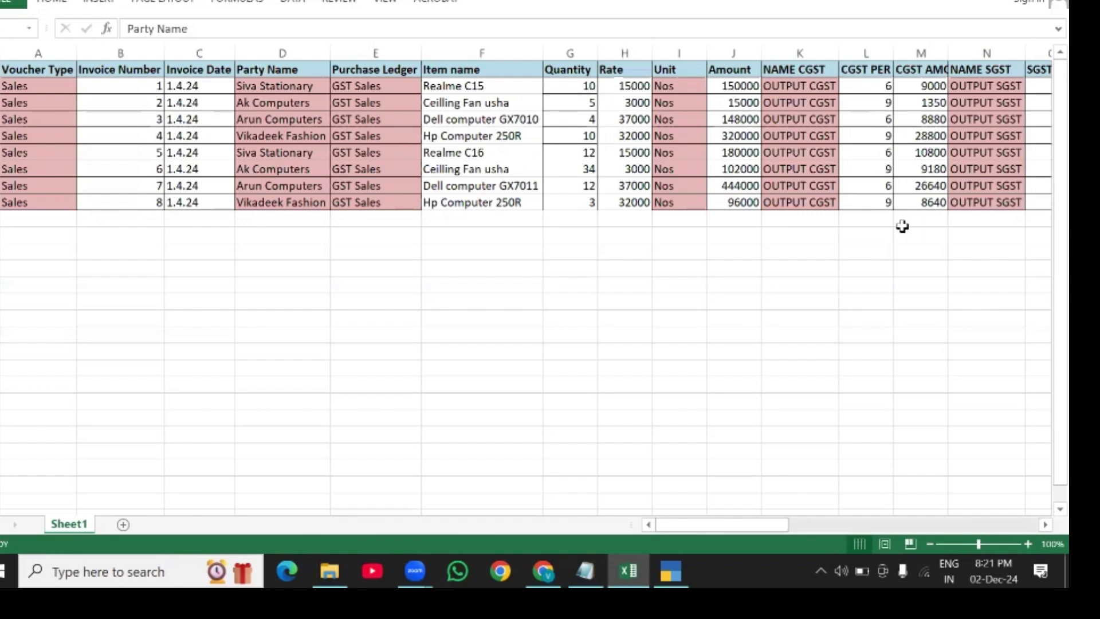
- Keep the Ledger Amount field under Top Ledgers mapped to Invoice/Voucher Nett Amount
{"action": "key", "text": "alt+Tab"}
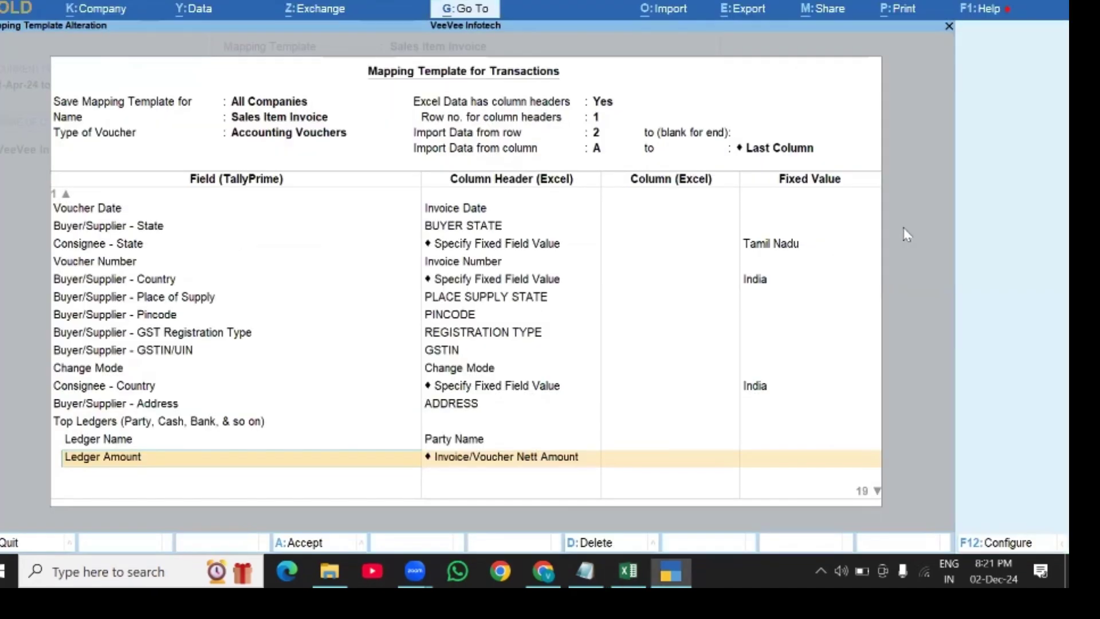
{"action": "key", "text": "Return"}
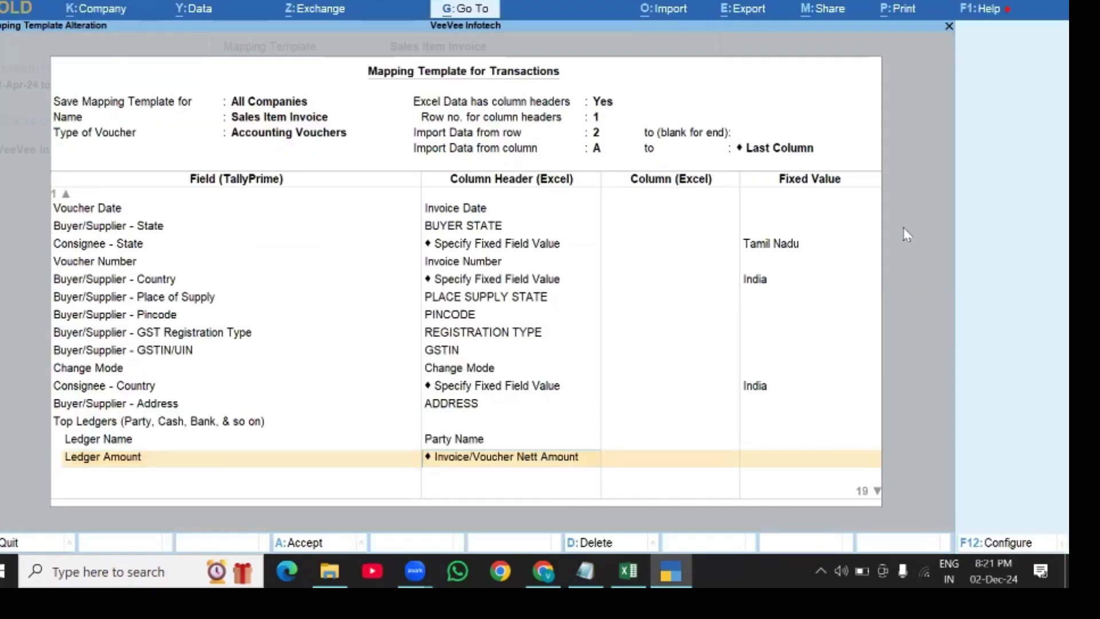
{"action": "key", "text": "BackSpace"}
{"action": "key", "text": "Up"}
{"action": "key", "text": "Up"}
{"action": "key", "text": "Up"}
{"action": "key", "text": "Up"}
{"action": "key", "text": "Up"}
{"action": "key", "text": "Up"}
{"action": "key", "text": "Up"}
{"action": "key", "text": "Up"}
{"action": "key", "text": "Up"}
{"action": "key", "text": "Up"}
{"action": "key", "text": "Up"}
{"action": "key", "text": "Up"}
{"action": "key", "text": "Up"}
{"action": "key", "text": "Up"}
{"action": "key", "text": "Up"}
{"action": "key", "text": "Up"}
{"action": "key", "text": "Up"}
{"action": "key", "text": "Up"}
{"action": "key", "text": "Up"}
{"action": "key", "text": "Up"}
{"action": "key", "text": "Down"}
{"action": "key", "text": "Down"}
{"action": "key", "text": "Return"}
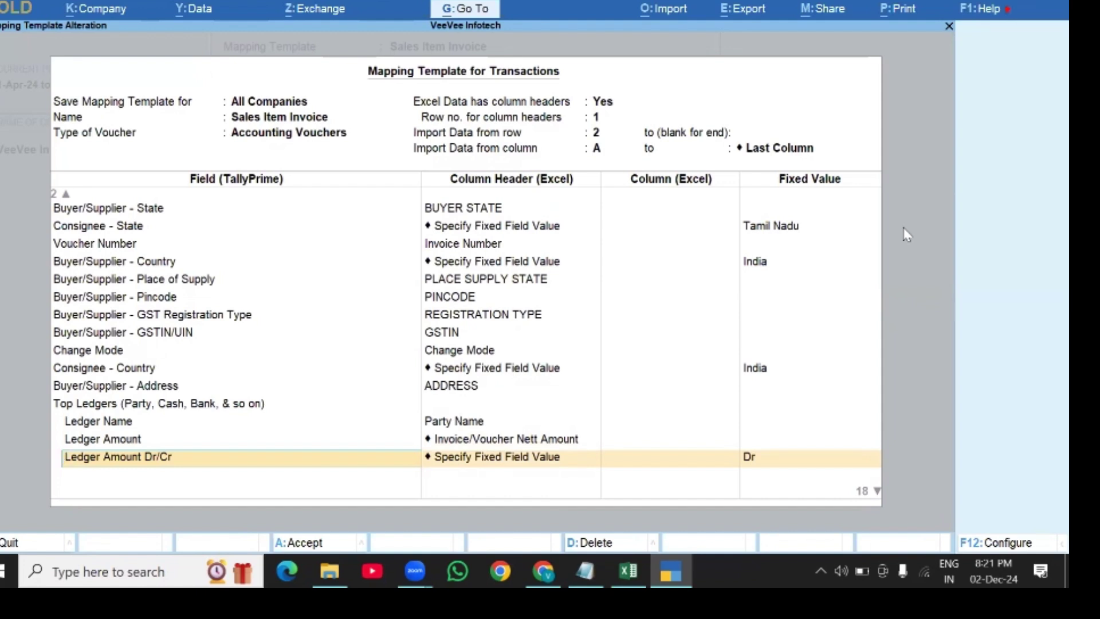
- Keep Ledger Amount Dr/Cr under Top Ledgers mapped to a fixed field value of Dr
{"action": "key", "text": "Return"}
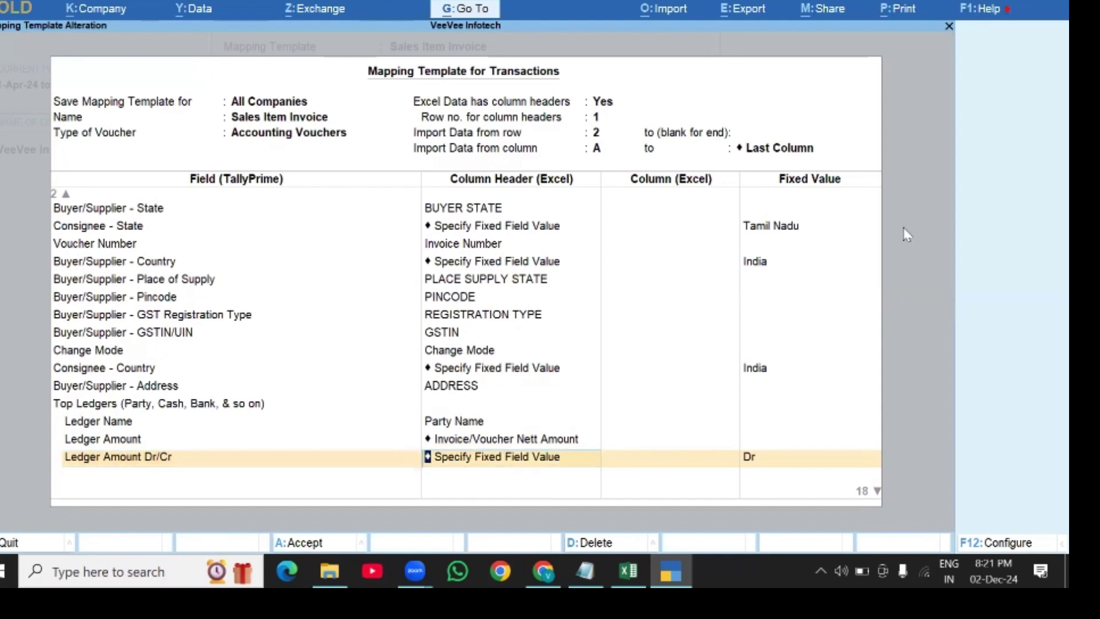
{"action": "key", "text": "Return"}
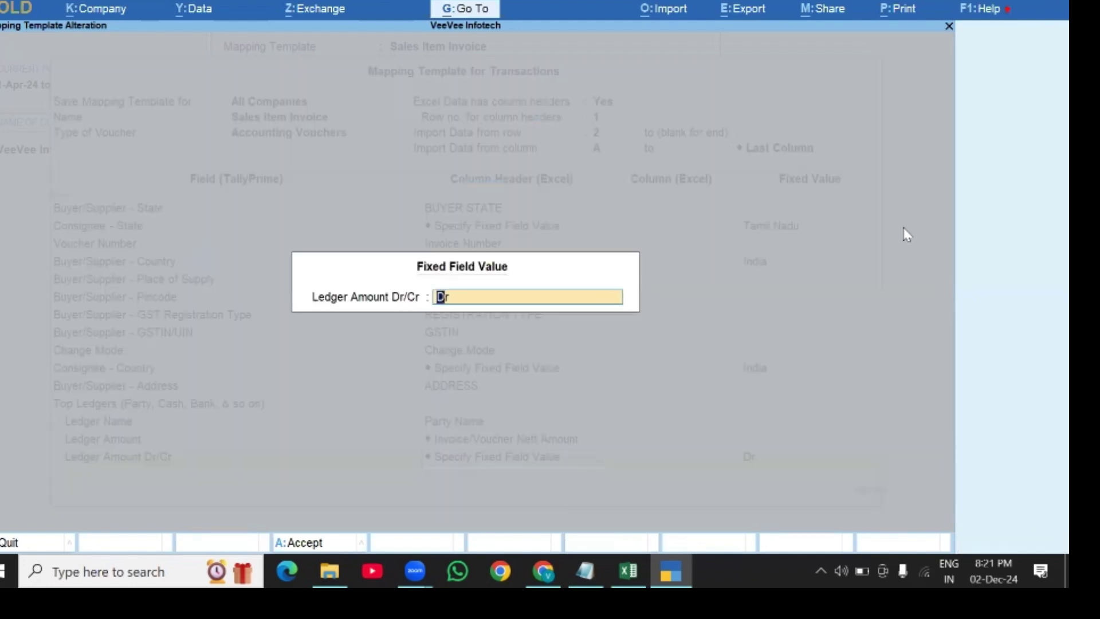
{"action": "key", "text": "Return"}
{"action": "key", "text": "Return"}
{"action": "key", "text": "Return"}
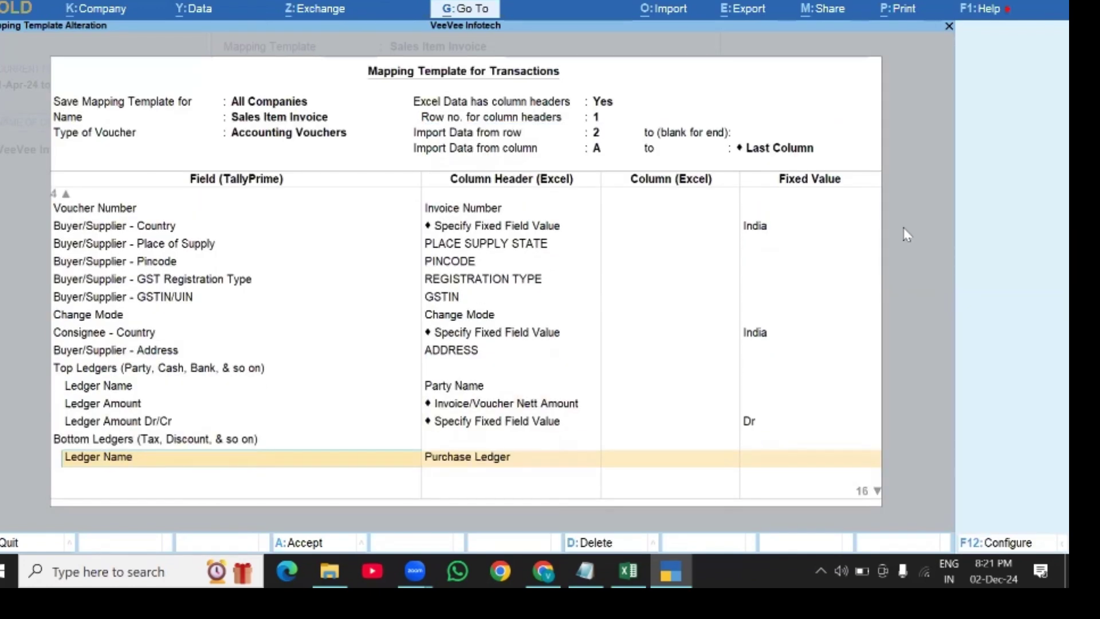
- Check the first Bottom Ledgers section's Ledger Name mapping against the Purchase Ledger column in the Excel sheet
{"action": "key", "text": "alt+Tab"}
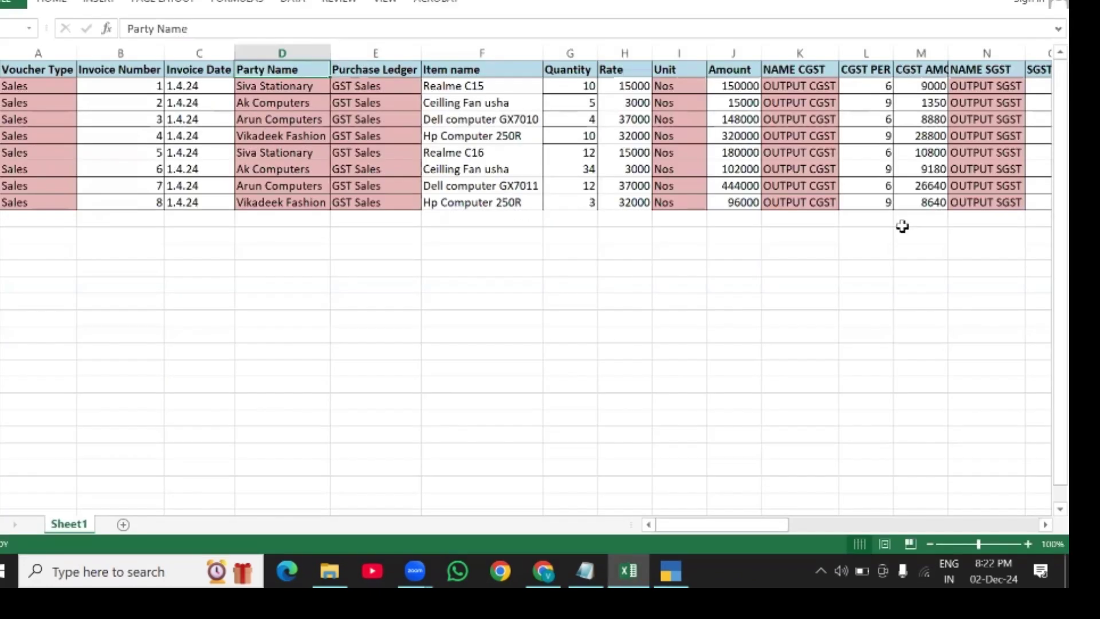
{"action": "key", "text": "Right"}
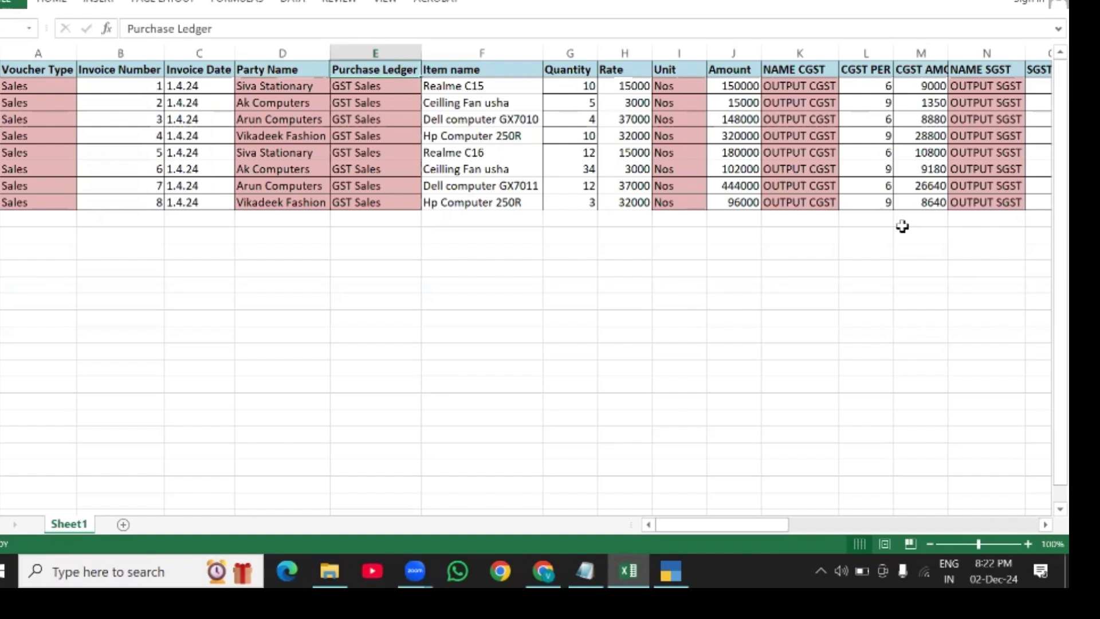
{"action": "key", "text": "alt+Tab"}
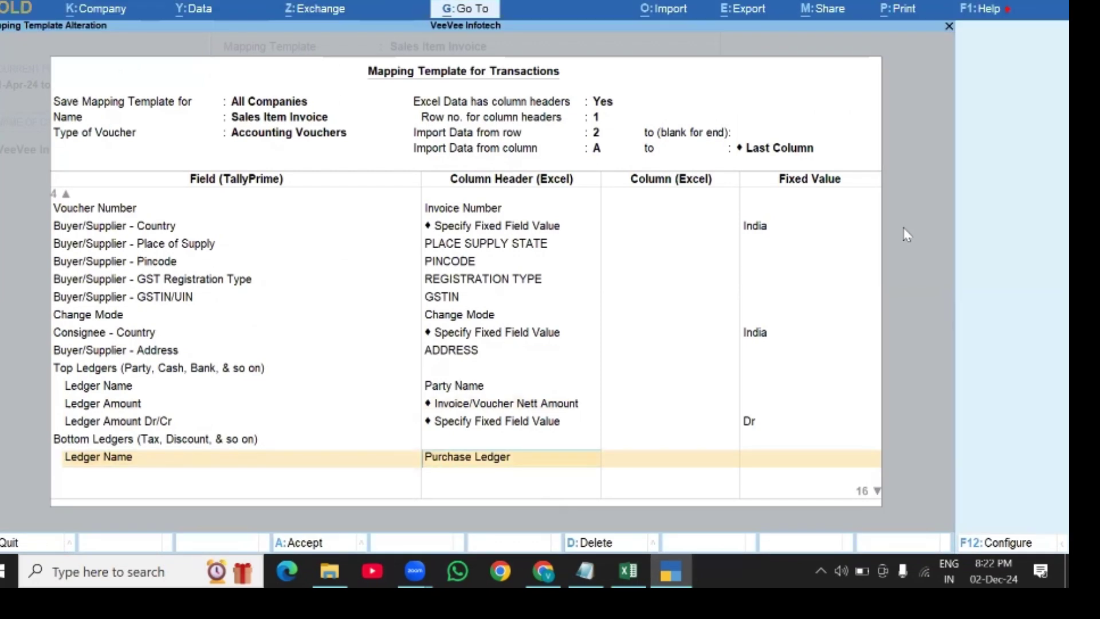
{"action": "key", "text": "Return"}
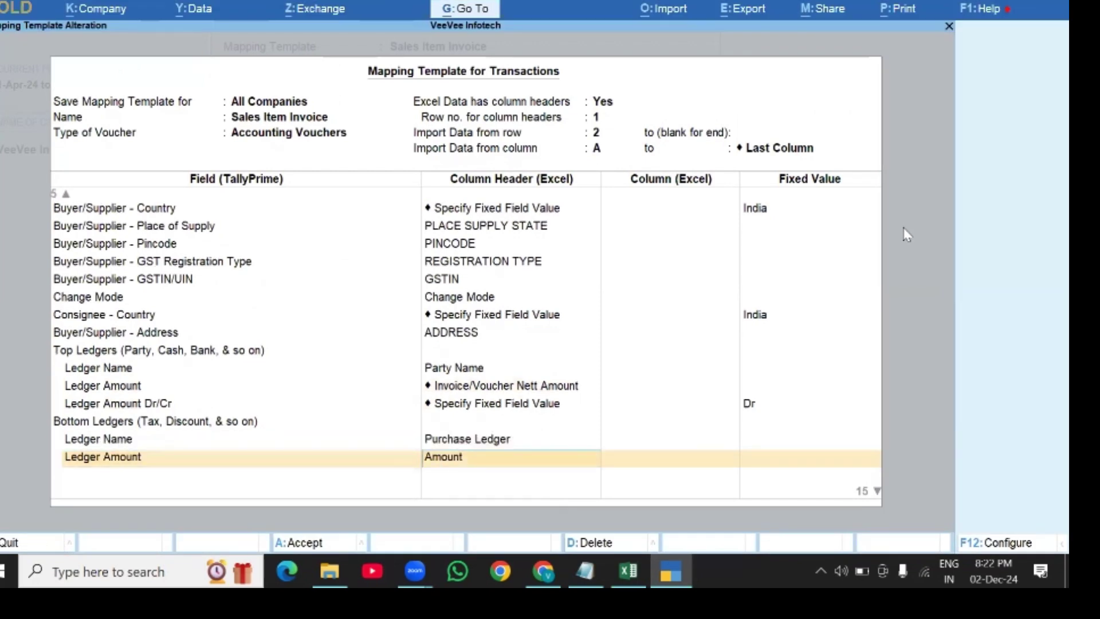
- Compare the first Bottom Ledgers section's Ledger Amount mapping with the Amount column in the Excel sheet
{"action": "key", "text": "alt+Tab"}
{"action": "key", "text": "Right"}
{"action": "key", "text": "Right"}
{"action": "key", "text": "Right"}
{"action": "key", "text": "Right"}
{"action": "key", "text": "Right"}
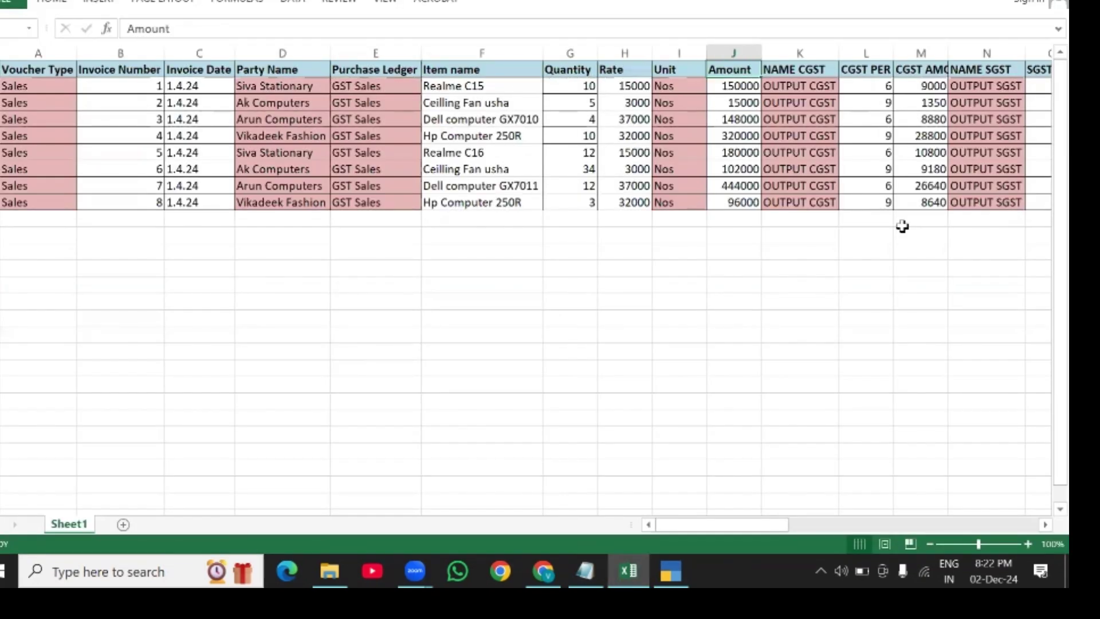
{"action": "key", "text": "Left"}
{"action": "key", "text": "Left"}
{"action": "key", "text": "Left"}
{"action": "key", "text": "Right"}
{"action": "key", "text": "Right"}
{"action": "key", "text": "Right"}
{"action": "key", "text": "alt+Tab"}
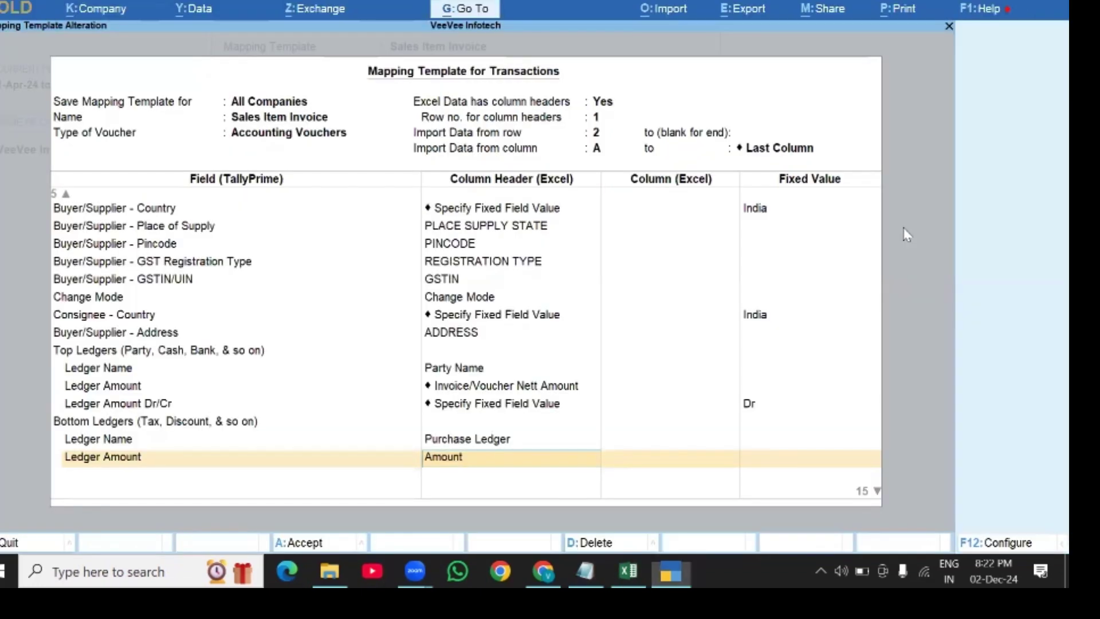
{"action": "key", "text": "Return"}
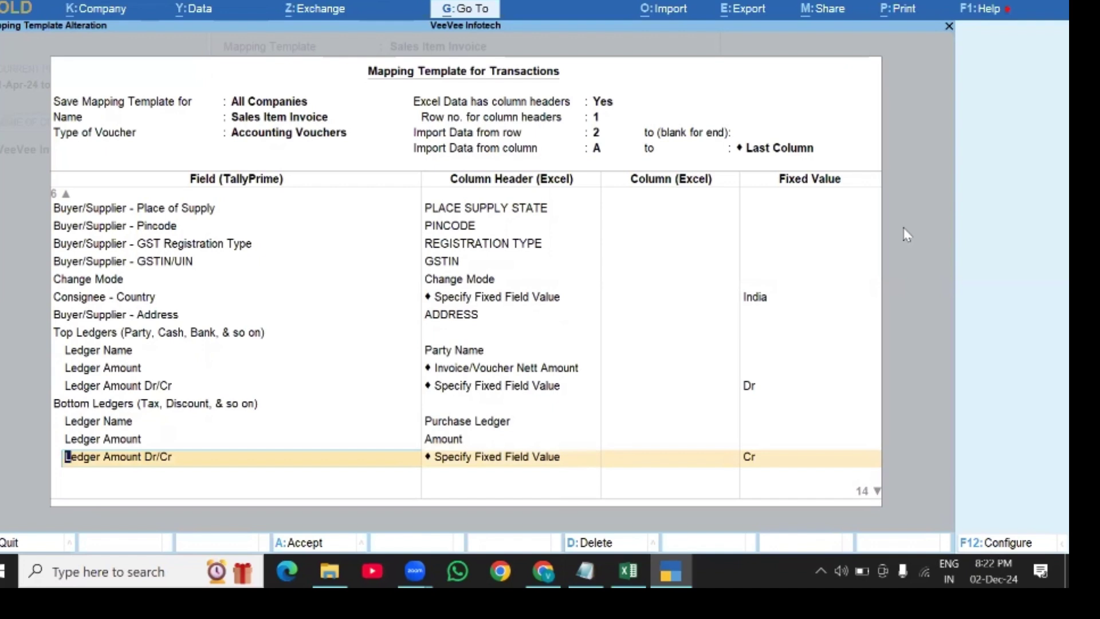
- Keep Ledger Amount Dr/Cr in the first Bottom Ledgers section mapped to a fixed field value of Cr
{"action": "key", "text": "Return"}
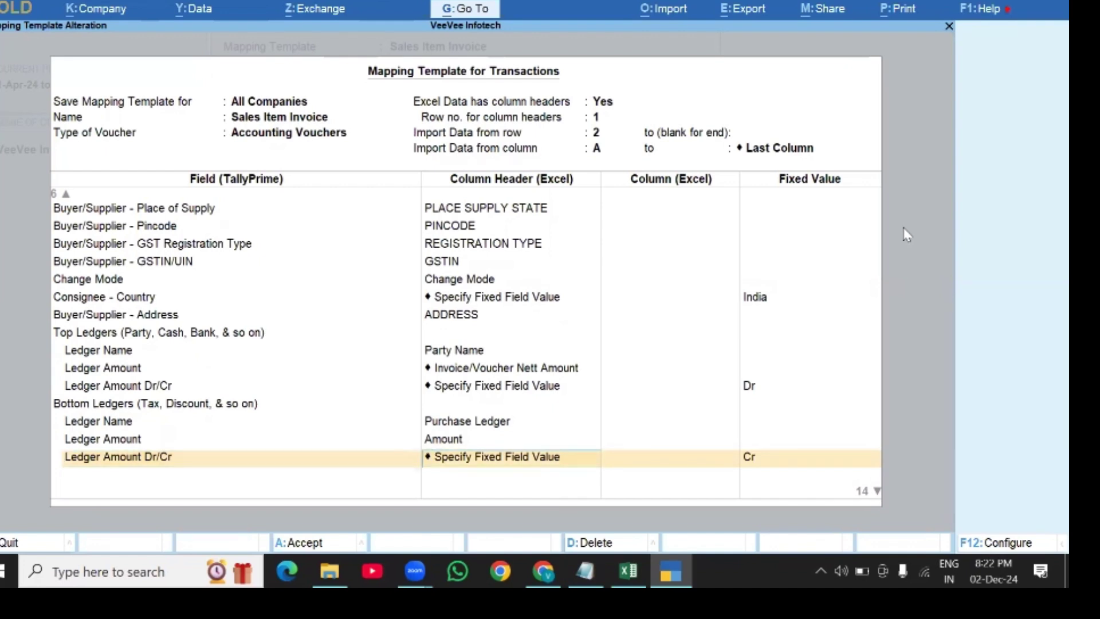
{"action": "key", "text": "Return"}
{"action": "key", "text": "Return"}
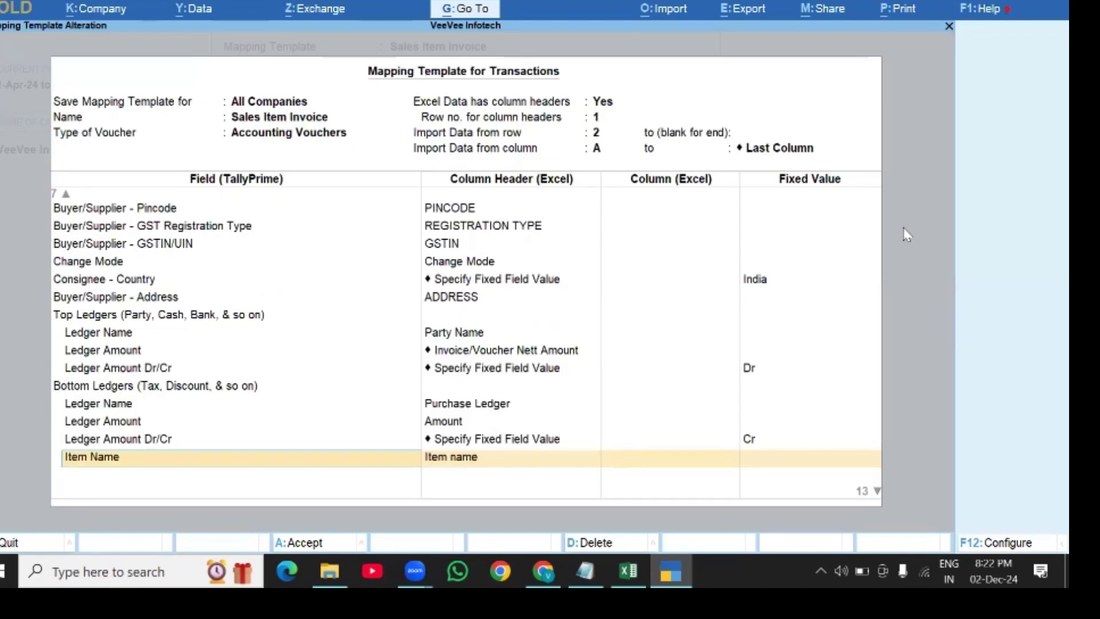
- Check the Item Name mapping against the Item name column in the Excel sheet
{"action": "key", "text": "alt+Tab"}
{"action": "key", "text": "Right"}
{"action": "key", "text": "Left"}
{"action": "key", "text": "Left"}
{"action": "key", "text": "Left"}
{"action": "key", "text": "Left"}
{"action": "key", "text": "Left"}
{"action": "key", "text": "alt+Tab"}
{"action": "key", "text": "Return"}
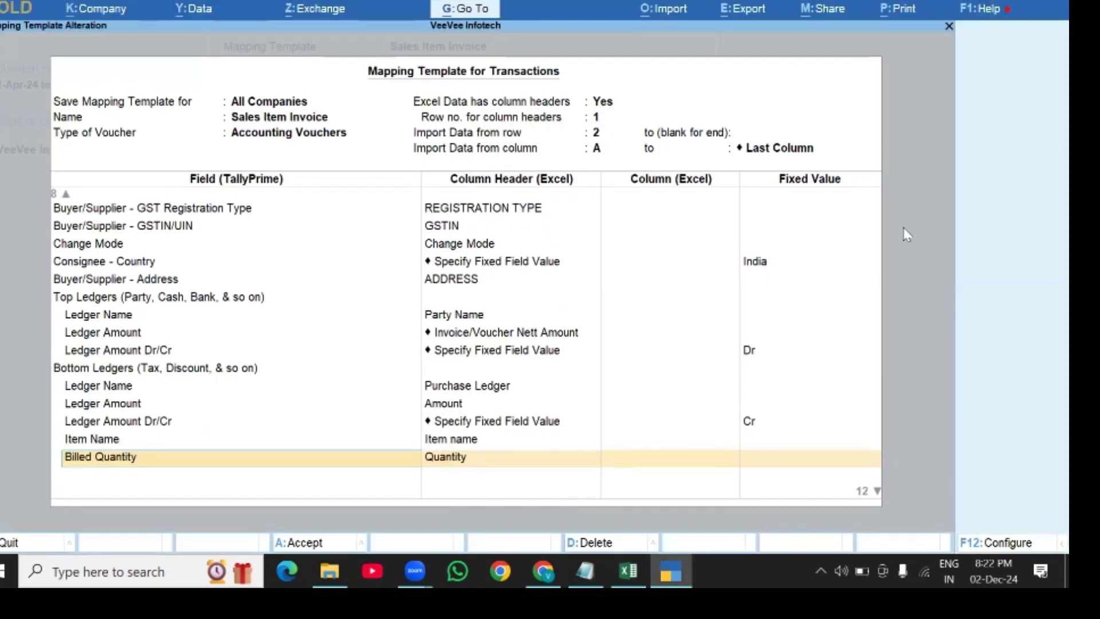
- Compare the Billed Quantity and Item Rate per mappings with the Quantity and Unit columns in the Excel sheet
{"action": "key", "text": "alt+Tab"}
{"action": "key", "text": "Right"}
{"action": "key", "text": "alt+Tab"}
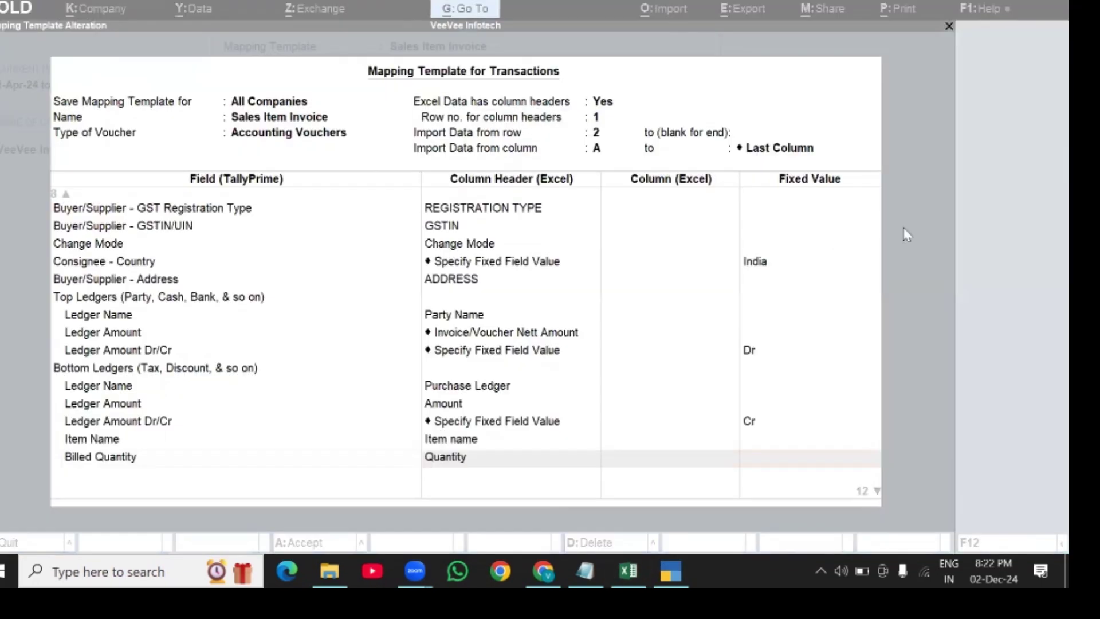
{"action": "key", "text": "Return"}
{"action": "key", "text": "alt+Tab"}
{"action": "key", "text": "Right"}
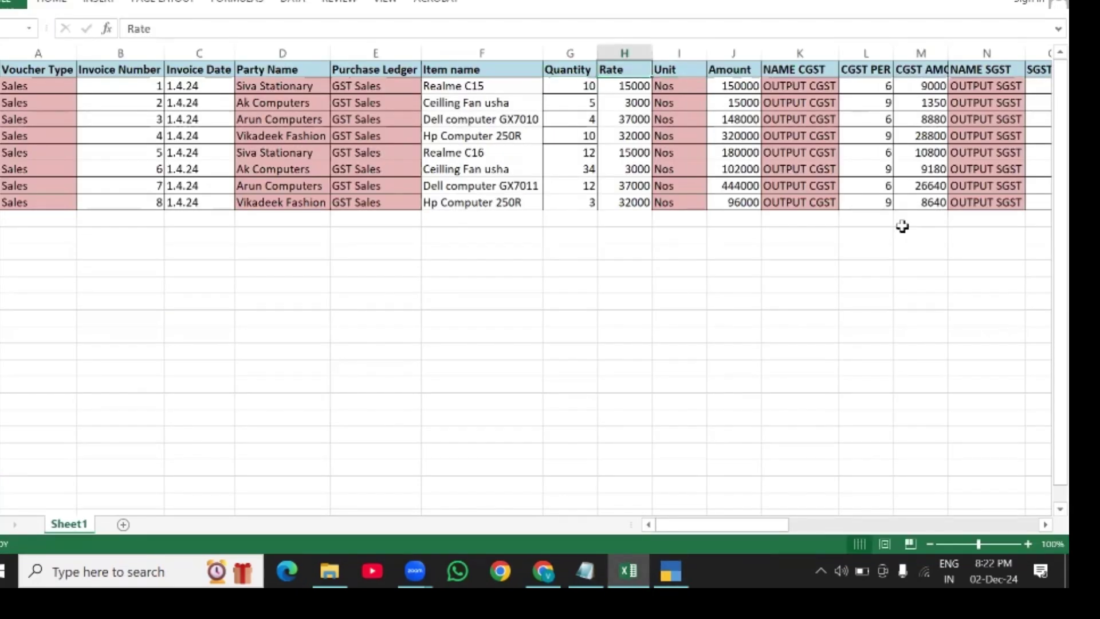
{"action": "key", "text": "Right"}
{"action": "key", "text": "alt+Tab"}
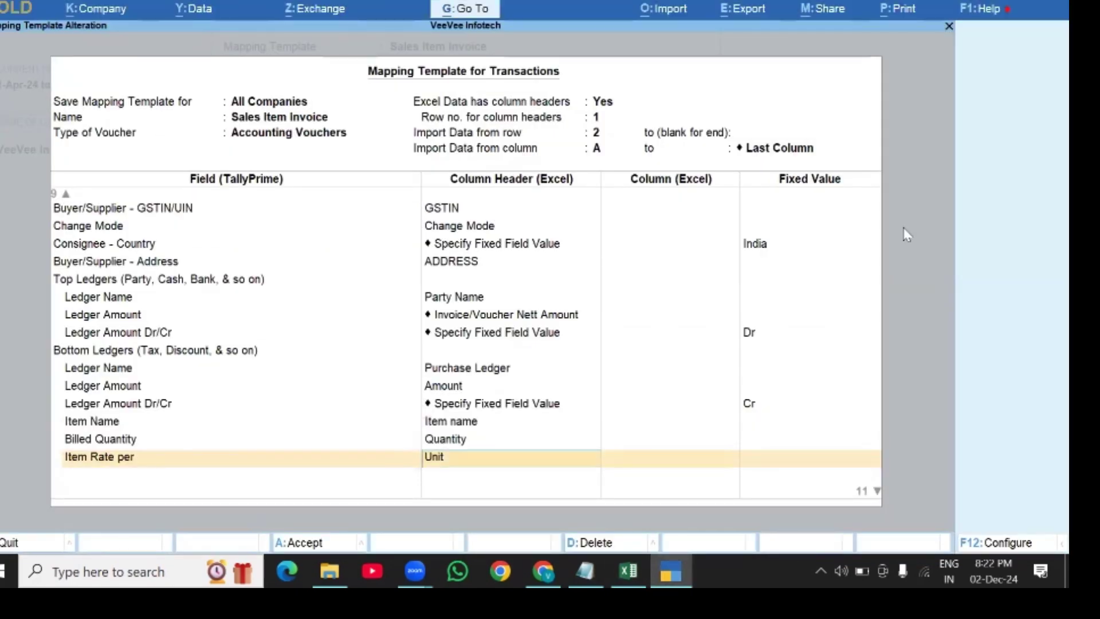
{"action": "key", "text": "Return"}
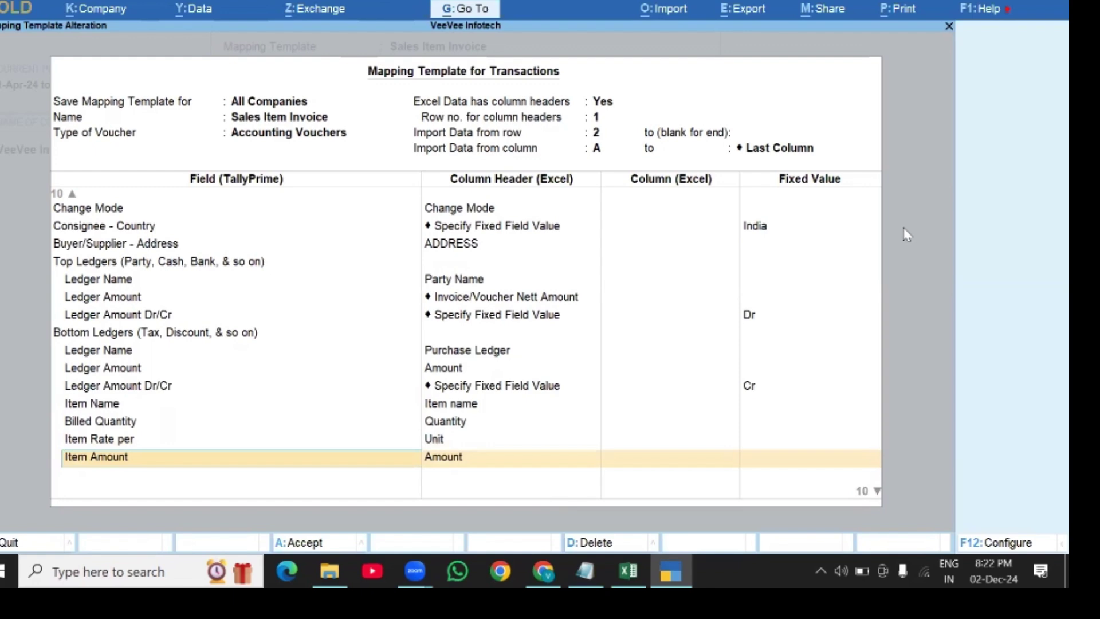
- Check the Item Amount mapping against the Amount column in the Excel sheet
{"action": "key", "text": "alt+Tab"}
{"action": "key", "text": "Right"}
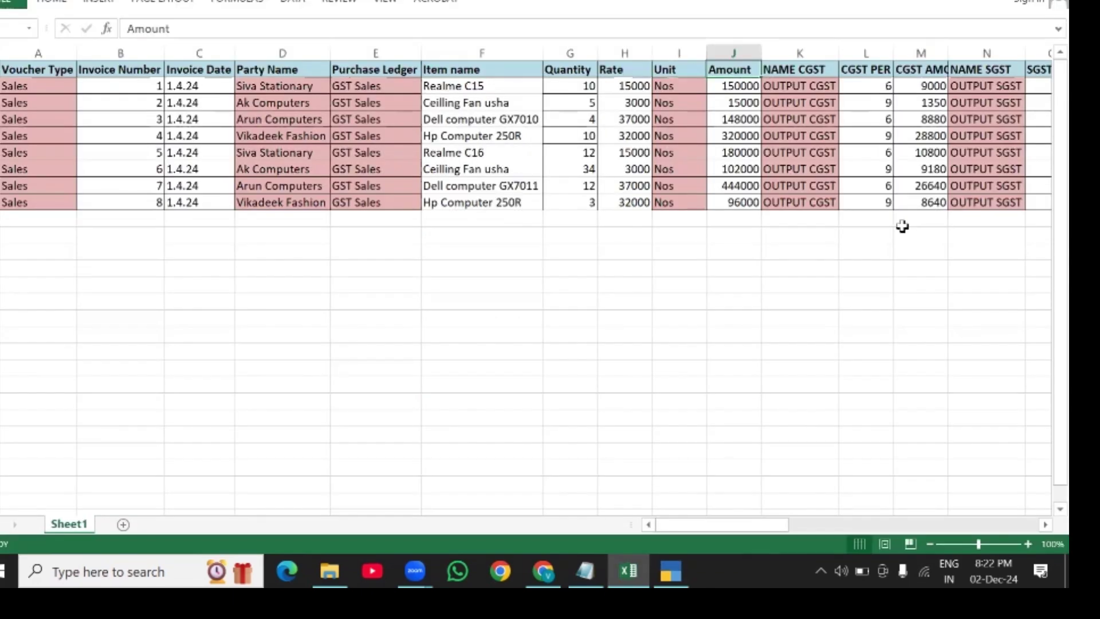
{"action": "key", "text": "alt+Tab"}
{"action": "key", "text": "Return"}
- Compare the second Bottom Ledgers section's Ledger Name mapping with the NAME CGST column in the Excel sheet
{"action": "key", "text": "Return"}
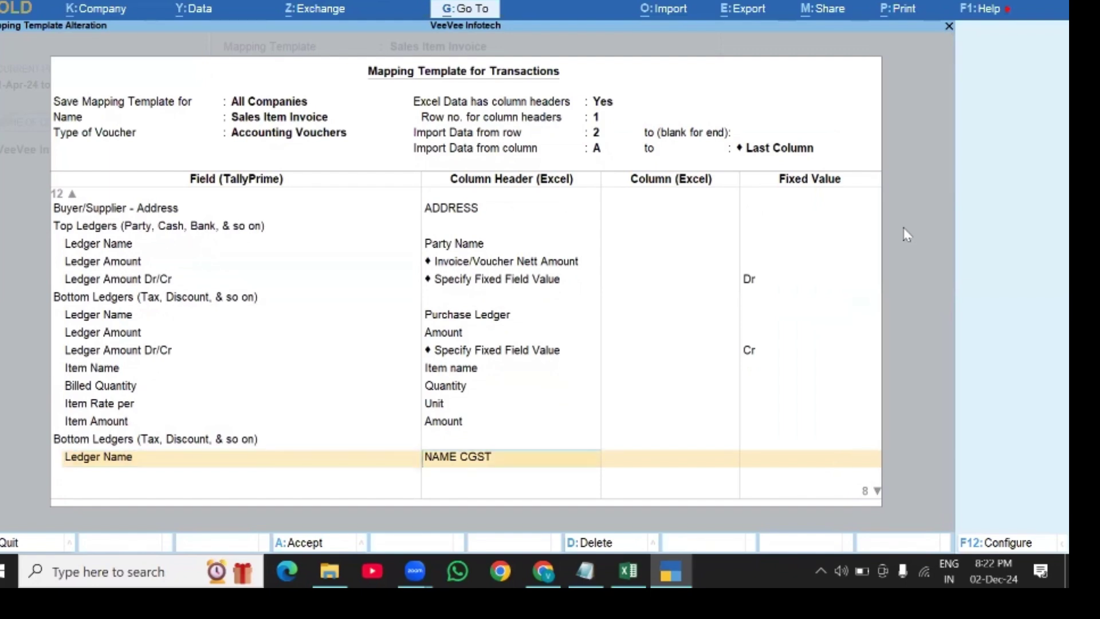
{"action": "key", "text": "alt+Tab"}
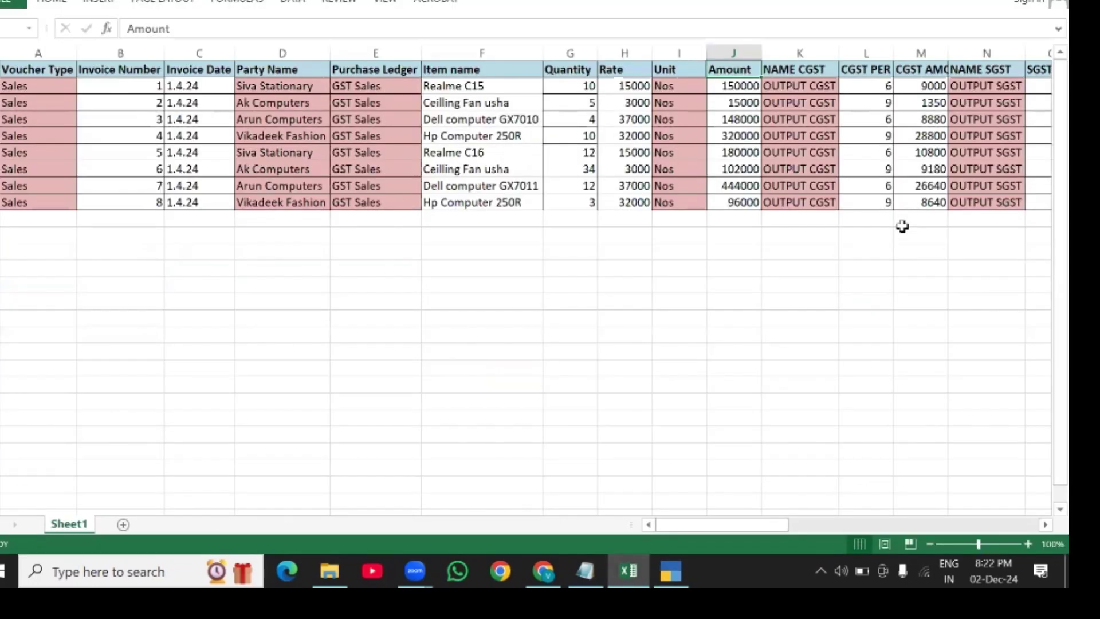
{"action": "key", "text": "alt+Tab"}
{"action": "key", "text": "Return"}
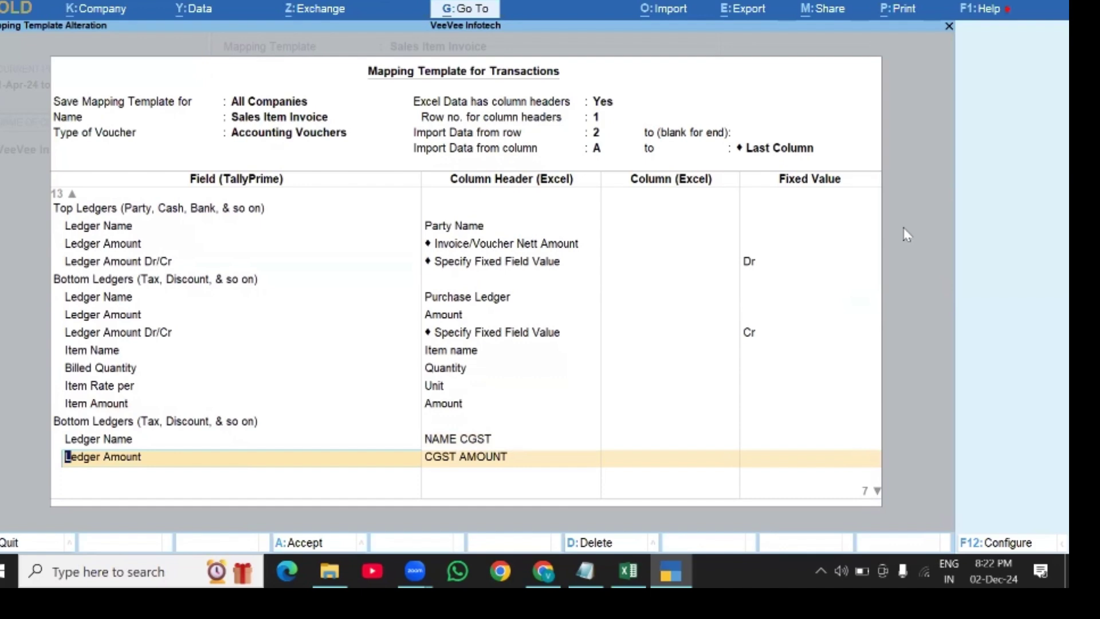
- Fit the Excel CGST AMOUNT column to its full header and keep it mapped to Ledger Amount in the second Bottom Ledgers section
{"action": "key", "text": "alt+Tab"}
{"action": "key", "text": "Right"}
{"action": "key", "text": "Right"}
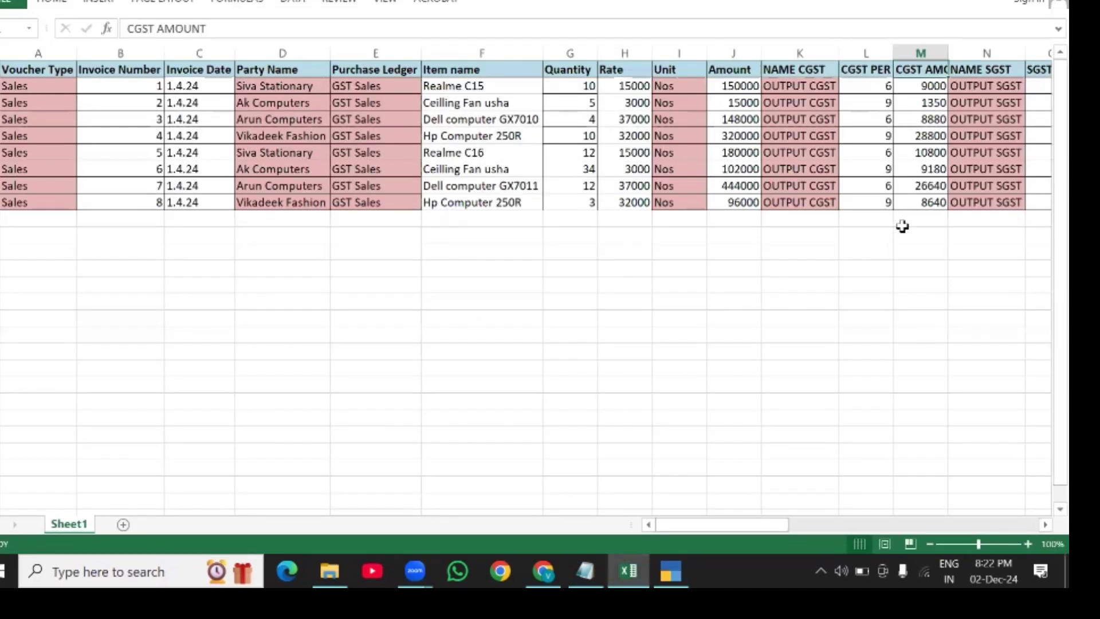
{"action": "double_click", "coordinate": [949, 53]}
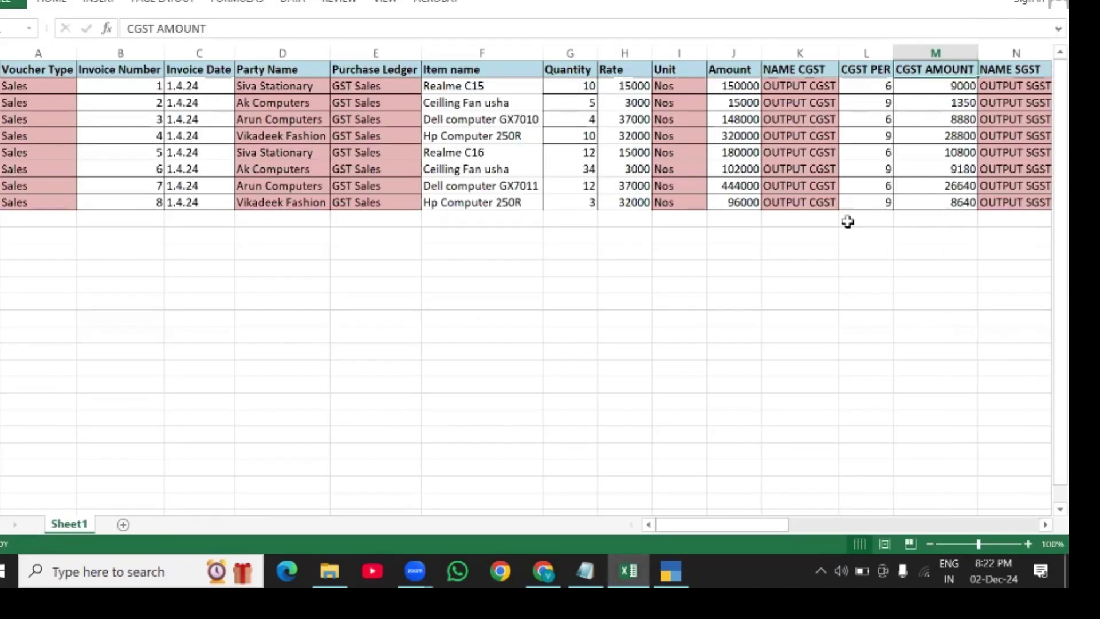
{"action": "key", "text": "alt+Tab"}
{"action": "key", "text": "Return"}
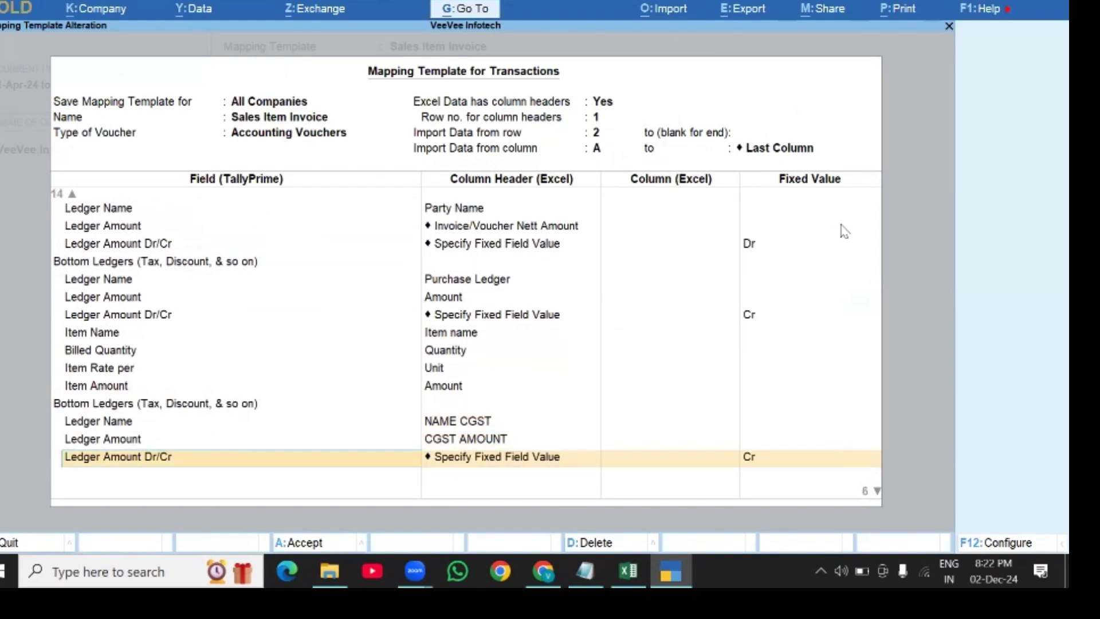
- Keep Ledger Amount Dr/Cr fixed as Cr and compare the CGST section's Ledger Rate mapping with the CGST PER column in the Excel sheet
{"action": "key", "text": "Return"}
{"action": "key", "text": "Return"}
{"action": "key", "text": "Return"}
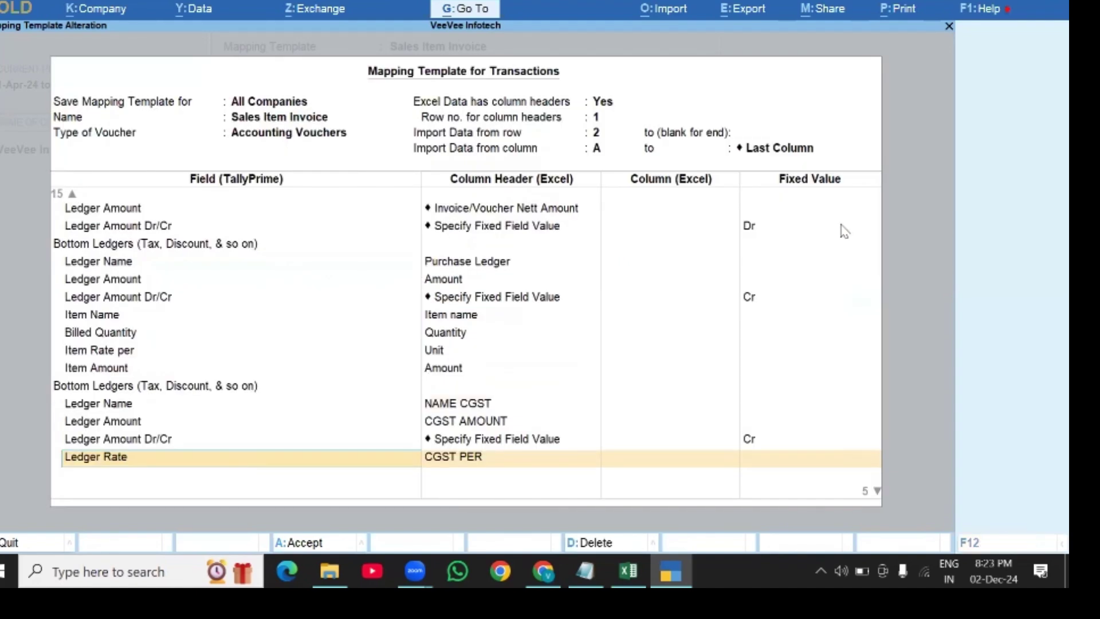
{"action": "key", "text": "alt+Tab"}
{"action": "key", "text": "Left"}
{"action": "key", "text": "Left"}
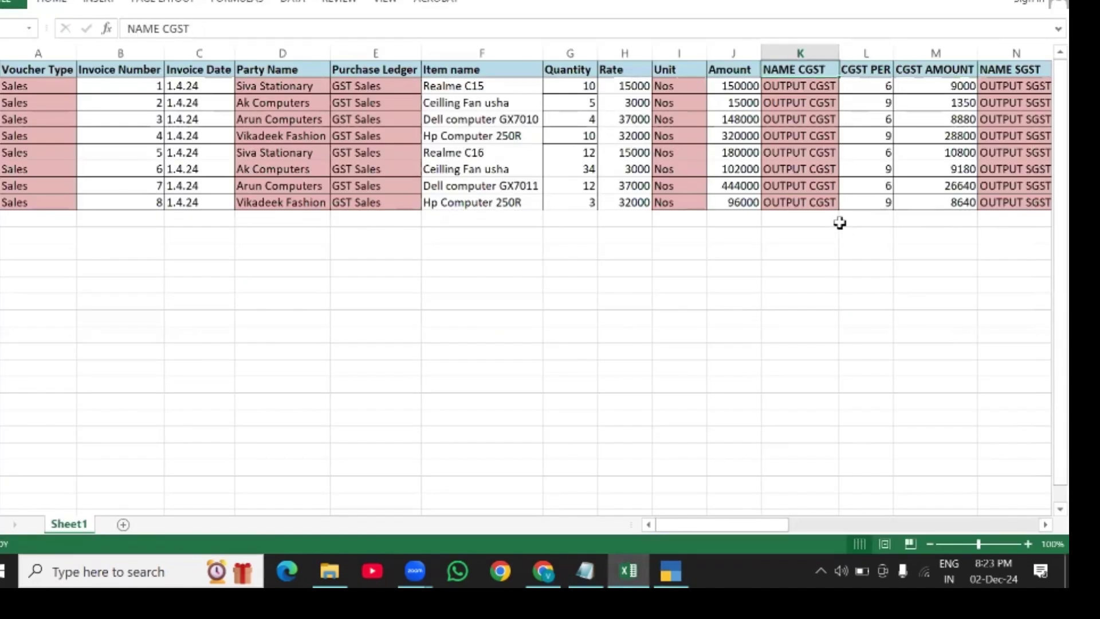
{"action": "key", "text": "Right"}
{"action": "key", "text": "alt+Tab"}
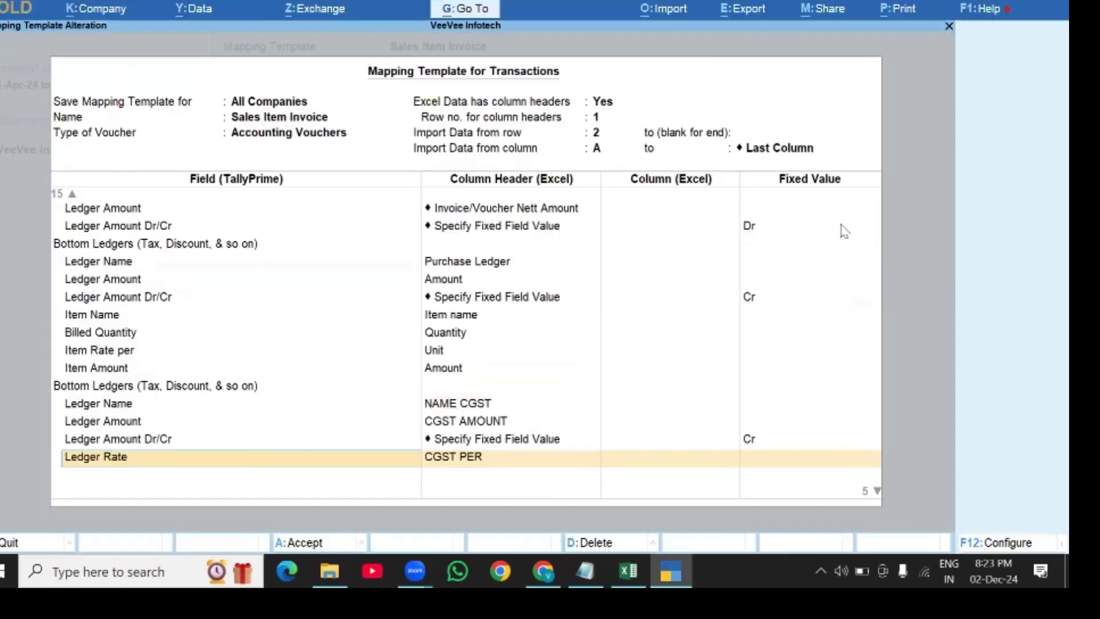
{"action": "key", "text": "Return"}
{"action": "key", "text": "Return"}
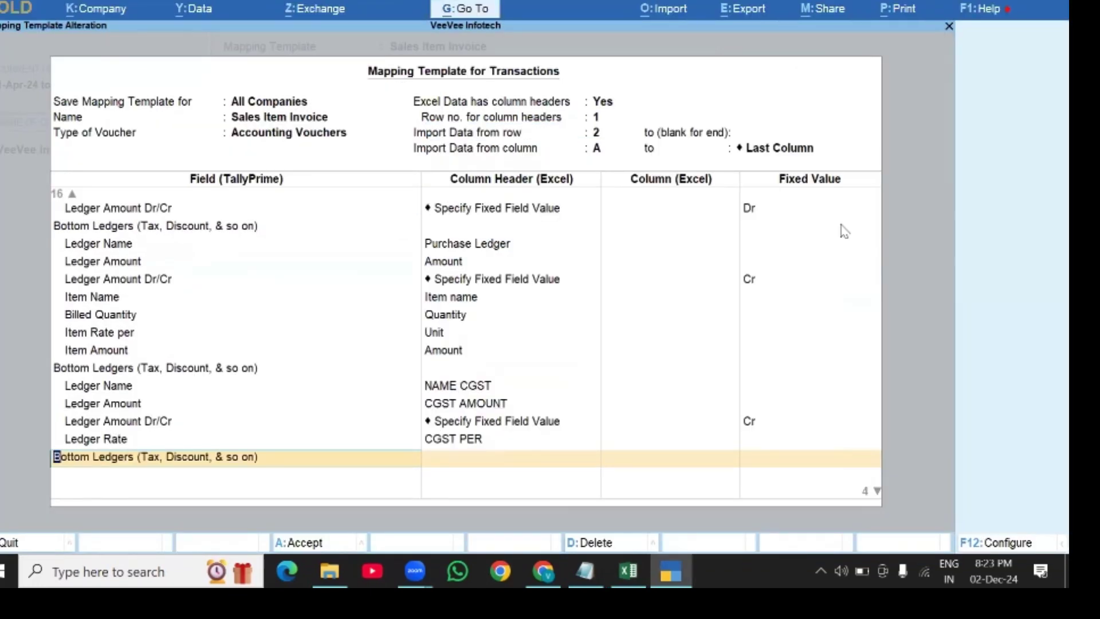
- Compare the third Bottom Ledgers section's Ledger Name mapping with the NAME SGST column in the Excel sheet
{"action": "key", "text": "Return"}
{"action": "key", "text": "Return"}
{"action": "key", "text": "alt+Tab"}
{"action": "key", "text": "Right"}
{"action": "key", "text": "Right"}
{"action": "key", "text": "Right"}
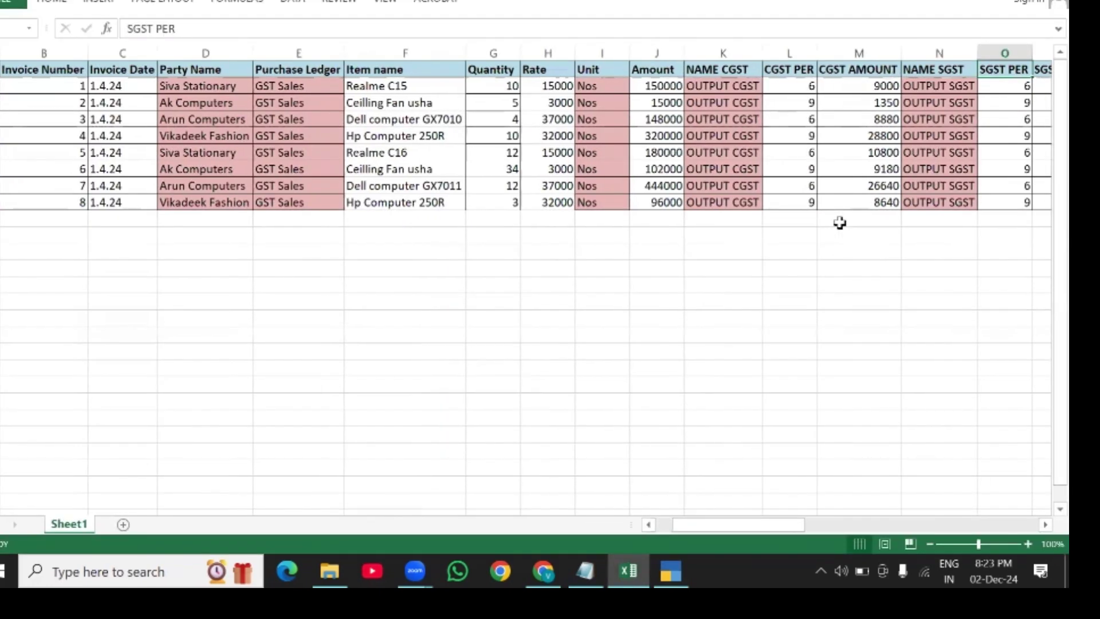
{"action": "key", "text": "Right"}
{"action": "key", "text": "Right"}
{"action": "key", "text": "alt+Tab"}
{"action": "key", "text": "Return"}
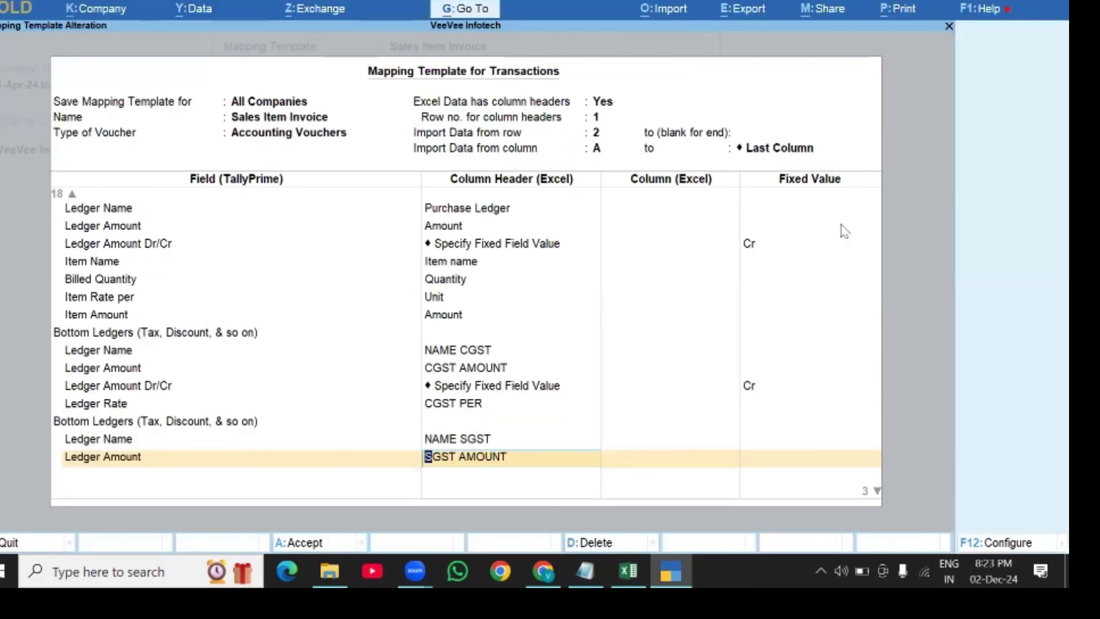
- Check the third Bottom Ledgers section's Ledger Amount mapping against the SGST AMOUNT column in the Excel sheet
{"action": "key", "text": "alt+Tab"}
{"action": "key", "text": "Left"}
{"action": "key", "text": "Left"}
{"action": "key", "text": "Left"}
{"action": "key", "text": "Right"}
{"action": "key", "text": "Right"}
{"action": "key", "text": "alt+Tab"}
{"action": "key", "text": "Return"}
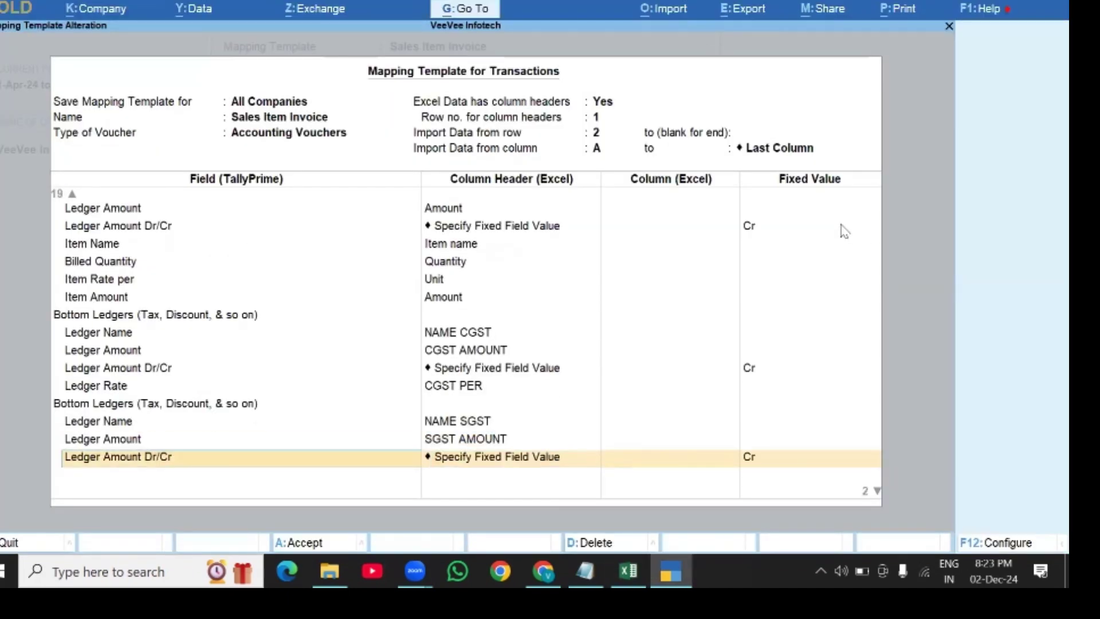
- Keep the SGST Ledger Amount Dr/Cr fixed as Cr and compare its Ledger Rate mapping with the Excel SGST PER column
{"action": "key", "text": "Return"}
{"action": "key", "text": "Return"}
{"action": "key", "text": "Return"}
{"action": "key", "text": "Return"}
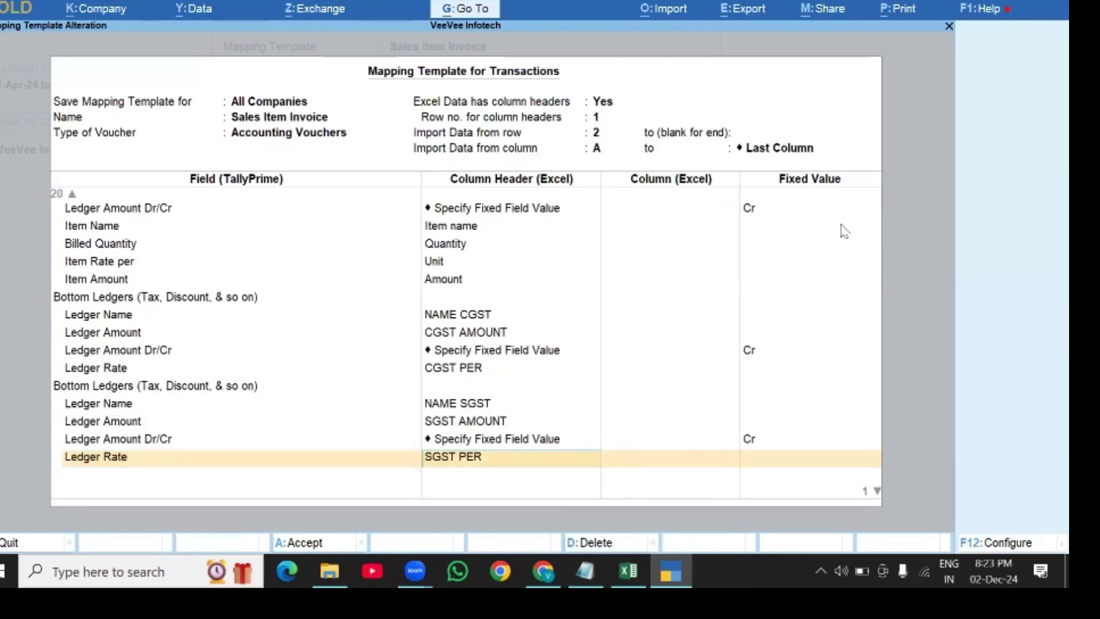
{"action": "key", "text": "alt+Tab"}
{"action": "key", "text": "Right"}
{"action": "key", "text": "Left"}
{"action": "key", "text": "Left"}
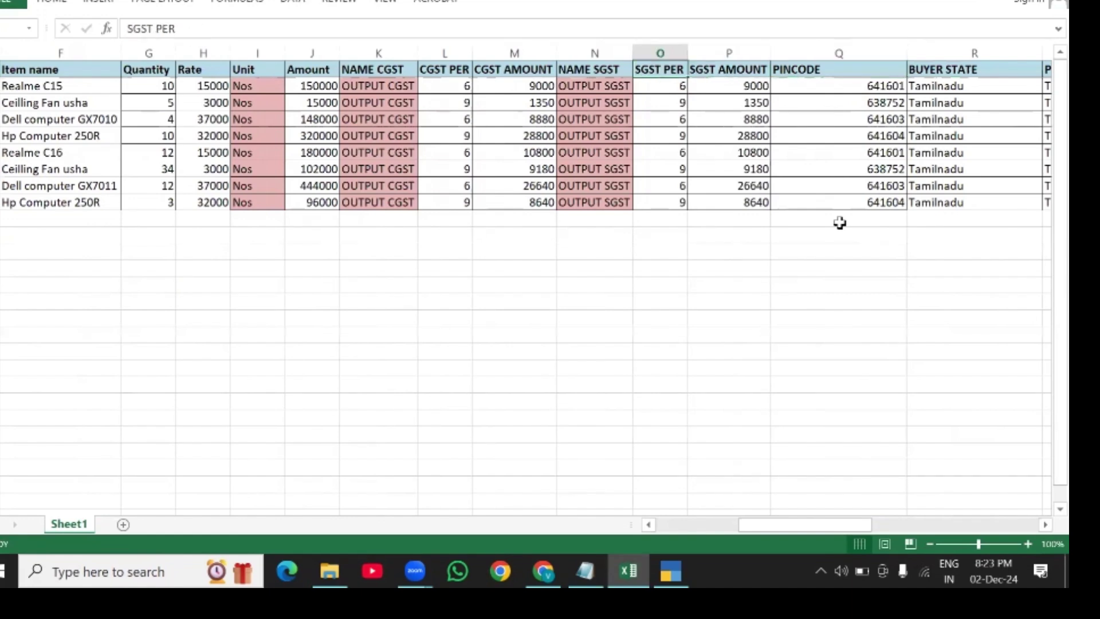
{"action": "key", "text": "alt+Tab"}
- End the field list and save the Sales Item Invoice mapping template
{"action": "key", "text": "Return"}
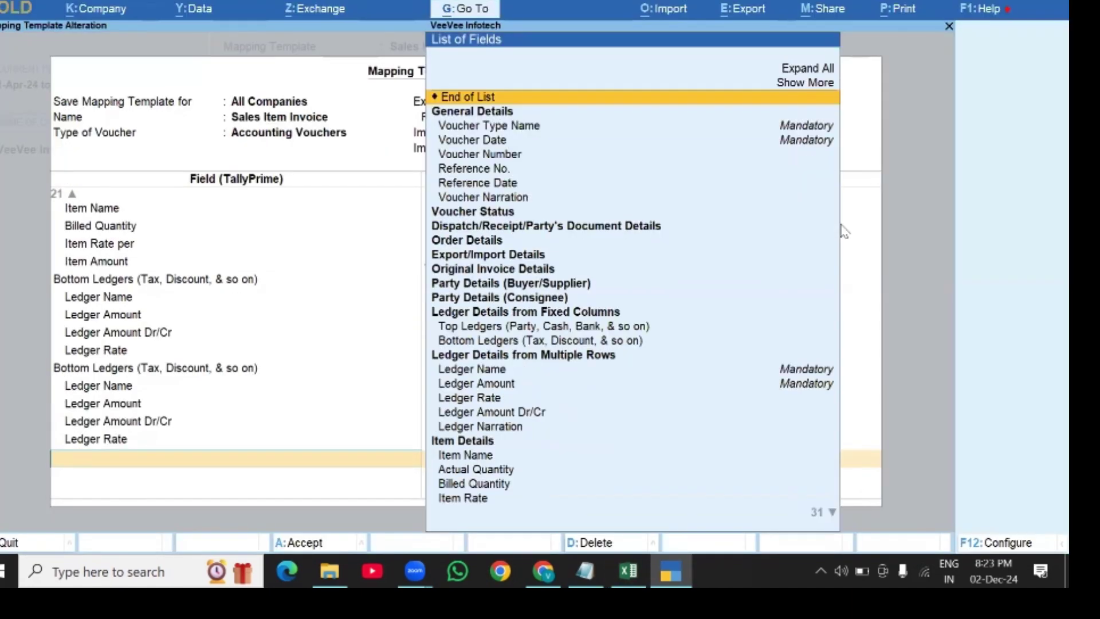
{"action": "key", "text": "Return"}
{"action": "key", "text": "Return"}
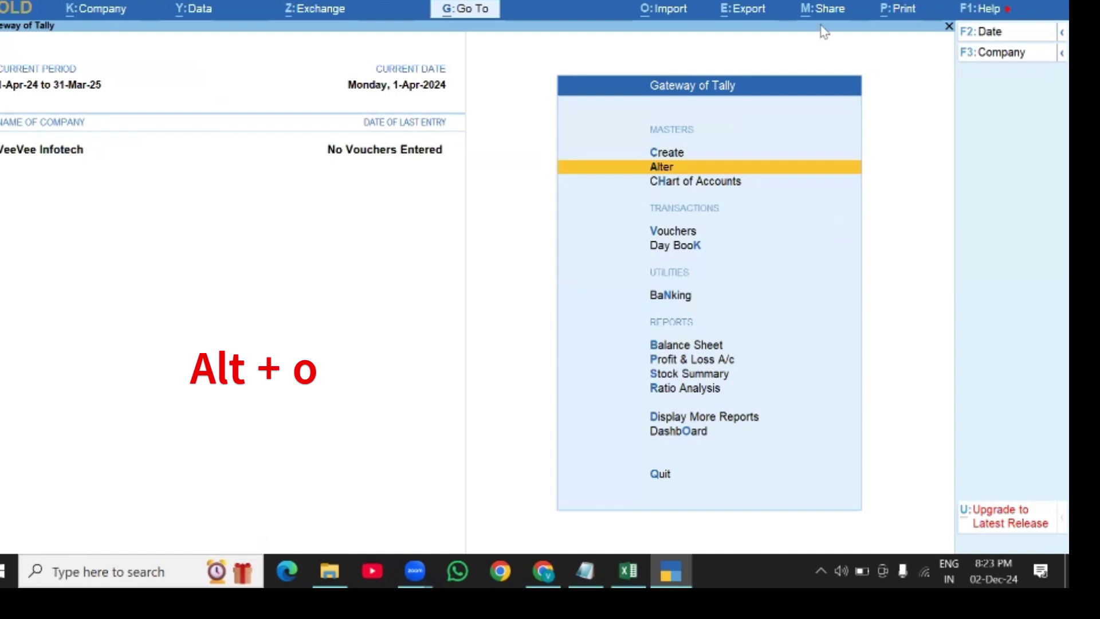
- Open the import of company transactions
{"action": "key", "text": "alt+o"}
{"action": "key", "text": "Down"}
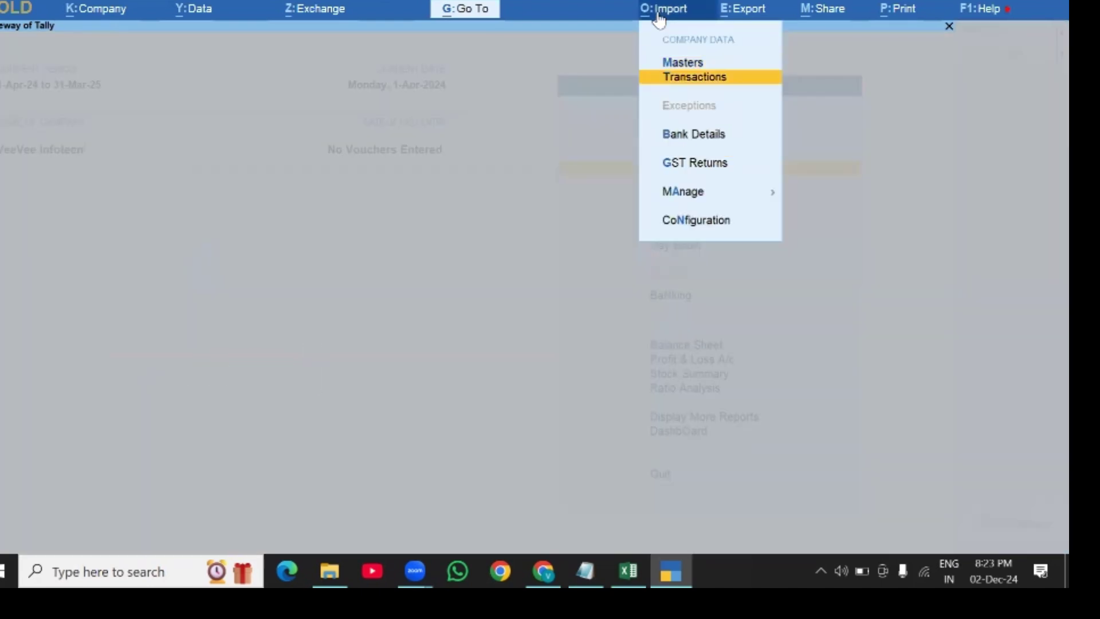
{"action": "key", "text": "Down"}
{"action": "key", "text": "Down"}
{"action": "key", "text": "Down"}
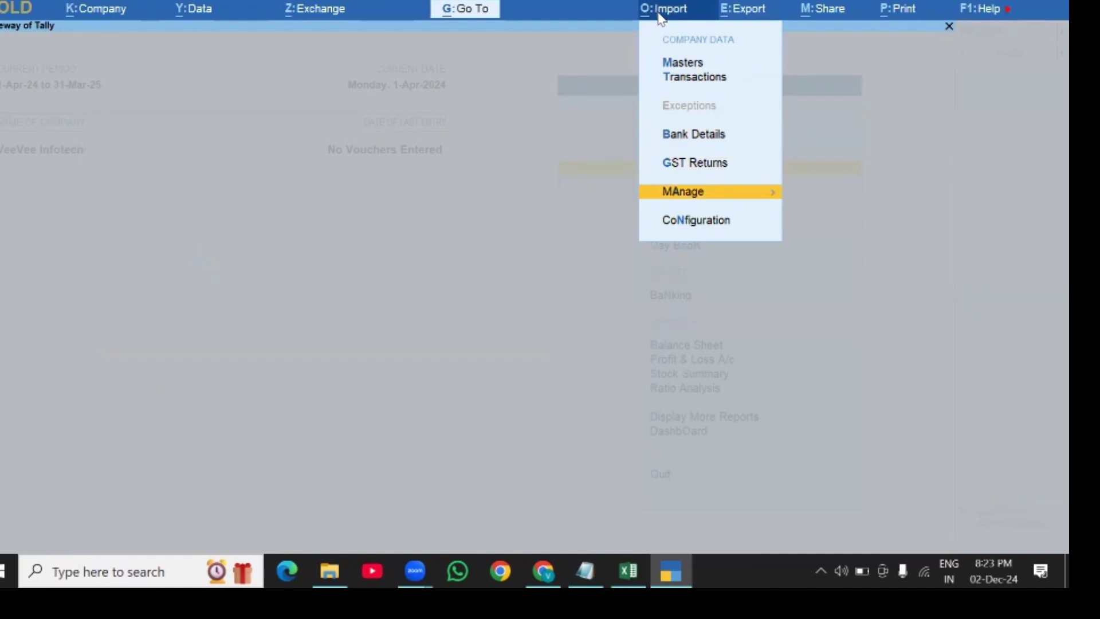
{"action": "key", "text": "Up"}
{"action": "key", "text": "Up"}
{"action": "key", "text": "Up"}
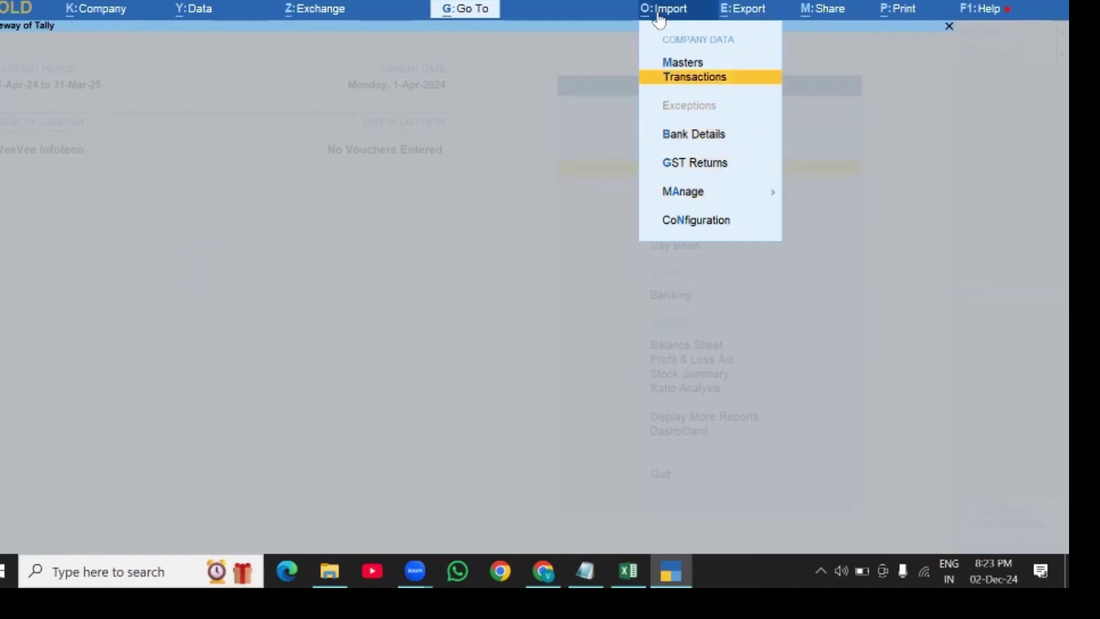
{"action": "key", "text": "Return"}
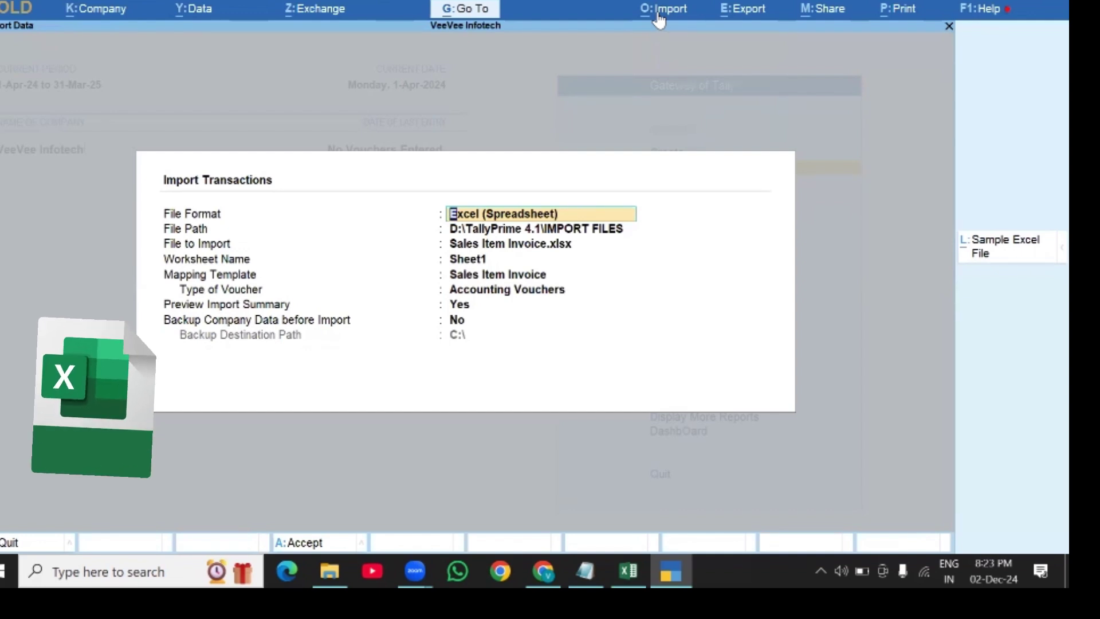
- Specify the copied File Explorer folder path D:\TallyPrime 4.1\IMPORT FILES for the import and select Sales Item Invoice.xlsx as the file
{"action": "key", "text": "Return"}
{"action": "key", "text": "Return"}
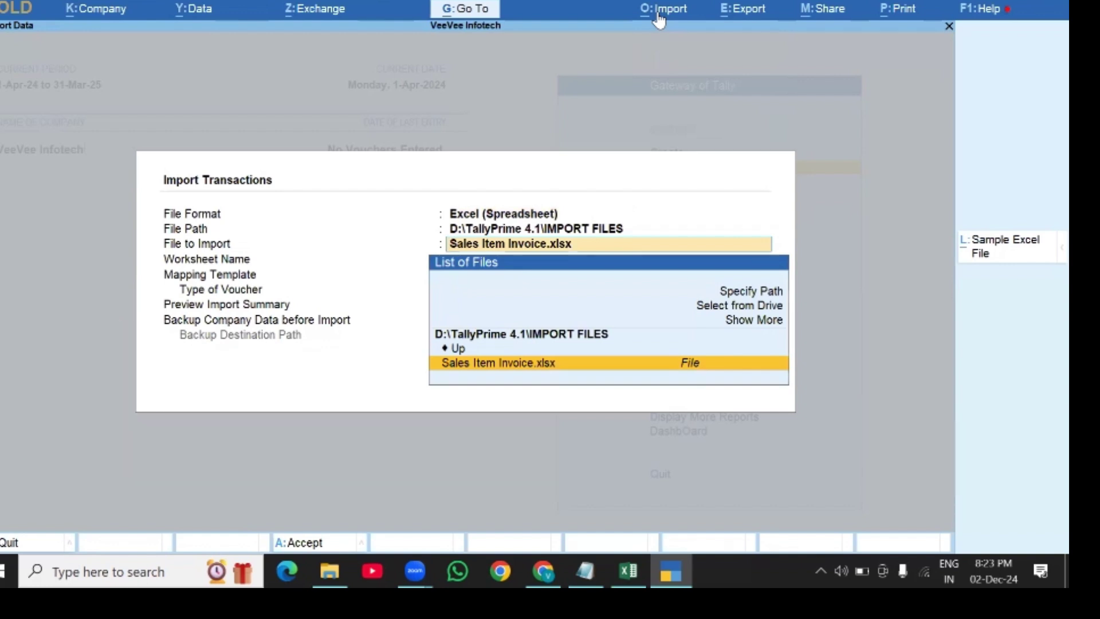
{"action": "key", "text": "Up"}
{"action": "key", "text": "Up"}
{"action": "key", "text": "Up"}
{"action": "key", "text": "Up"}
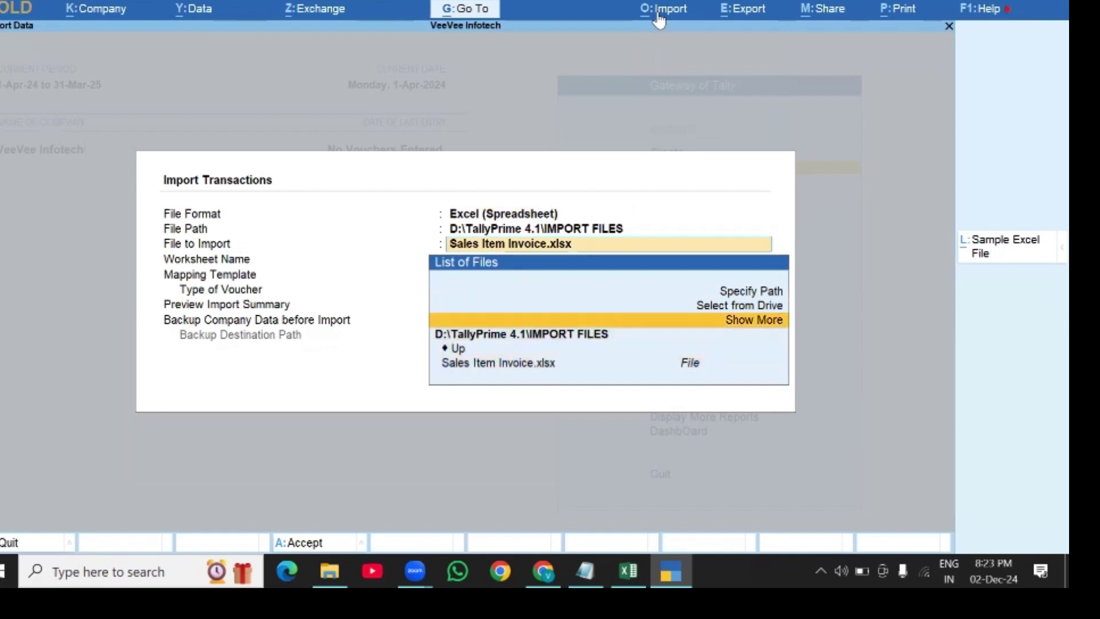
{"action": "key", "text": "Return"}
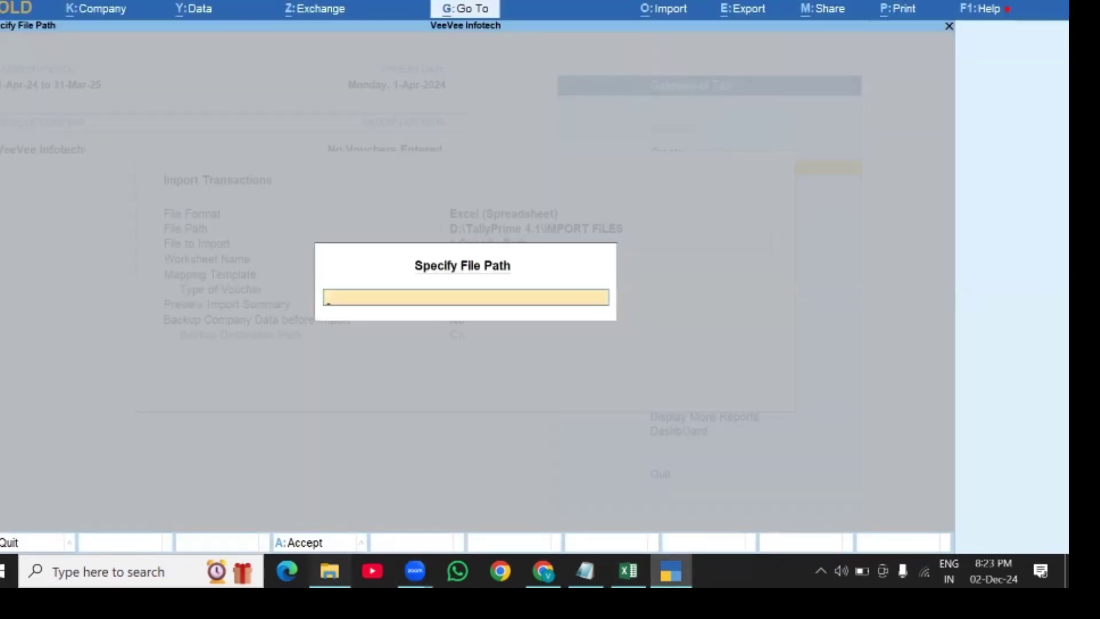
{"action": "left_click", "coordinate": [330, 571]}
{"action": "key", "text": "alt+d"}
{"action": "key", "text": "ctrl+c"}
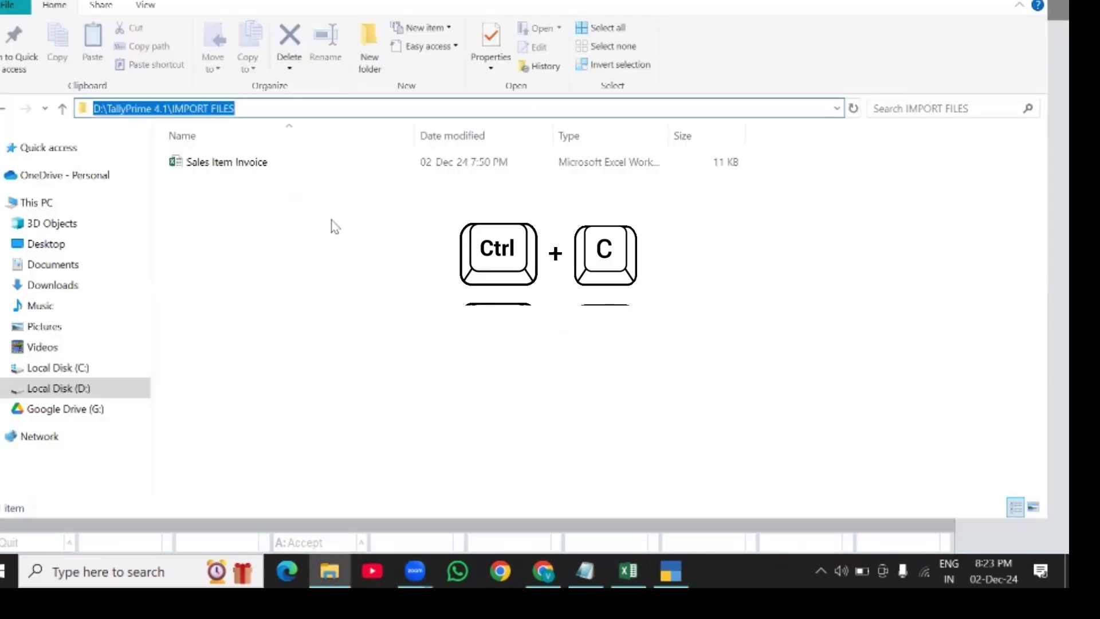
{"action": "key", "text": "alt+Tab"}
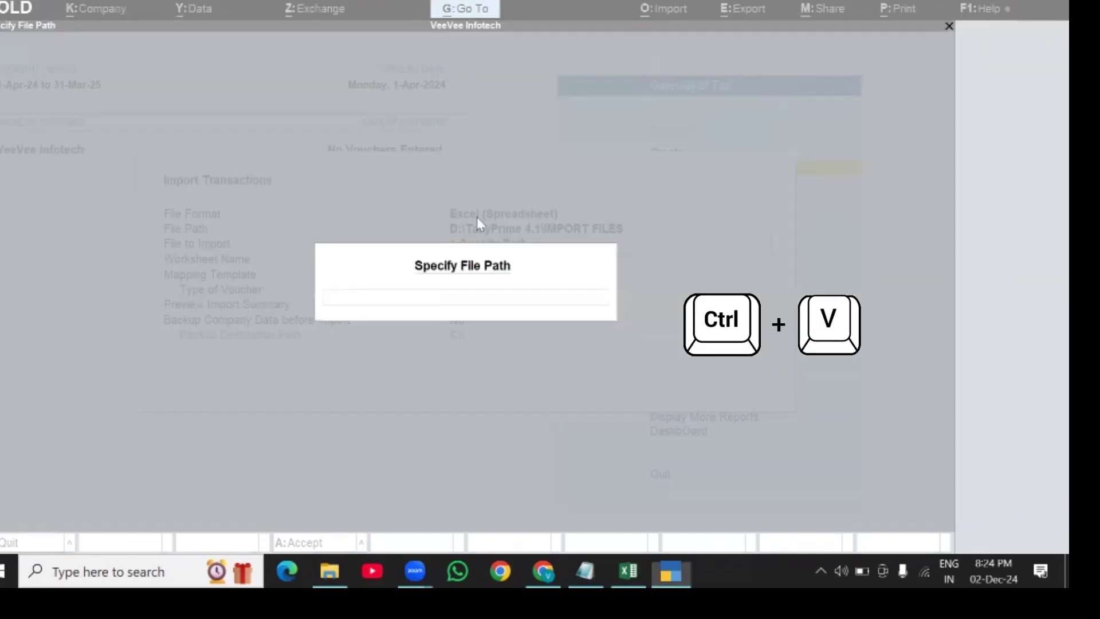
{"action": "key", "text": "ctrl+v"}
{"action": "key", "text": "Return"}
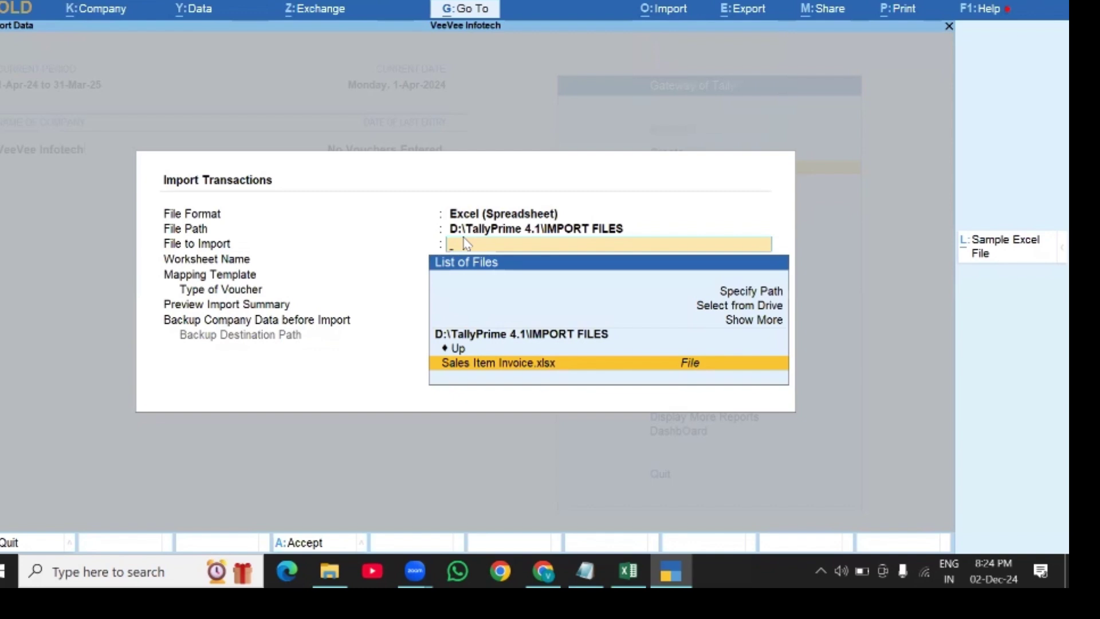
{"action": "key", "text": "Return"}
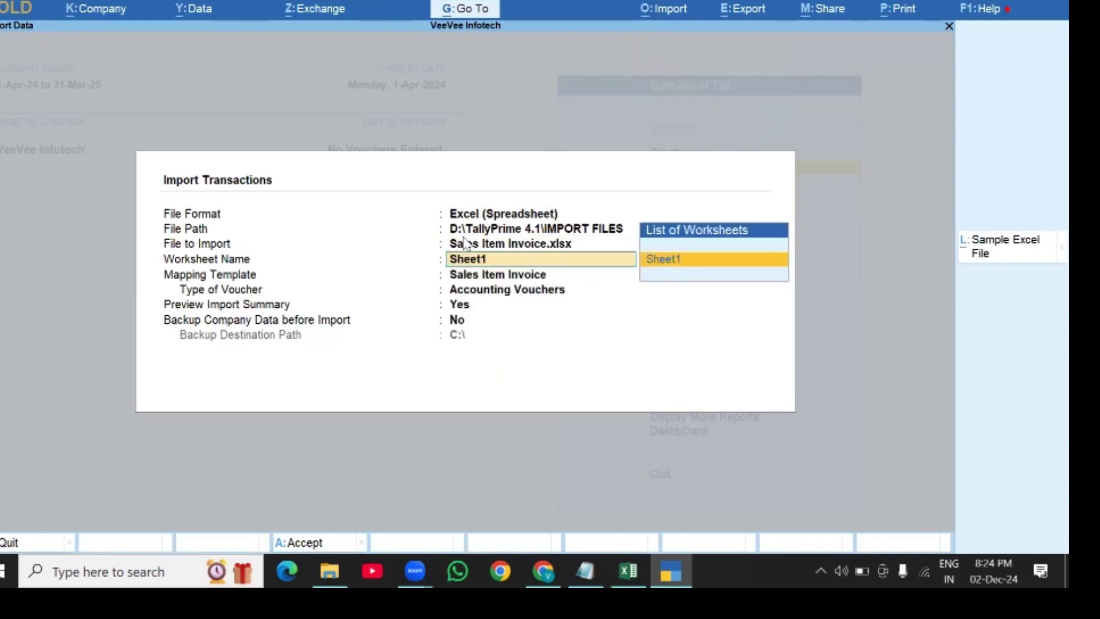
- Import the vouchers from Sheet1 using the Sales Item Invoice template, with the import summary preview on and no company backup
{"action": "key", "text": "Return"}
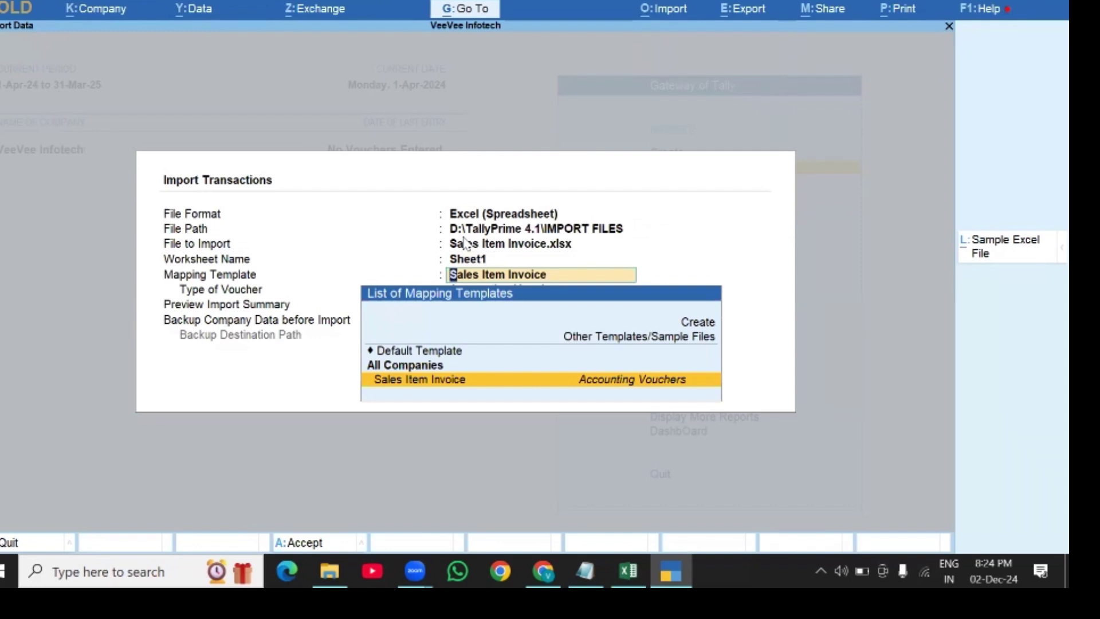
{"action": "key", "text": "Return"}
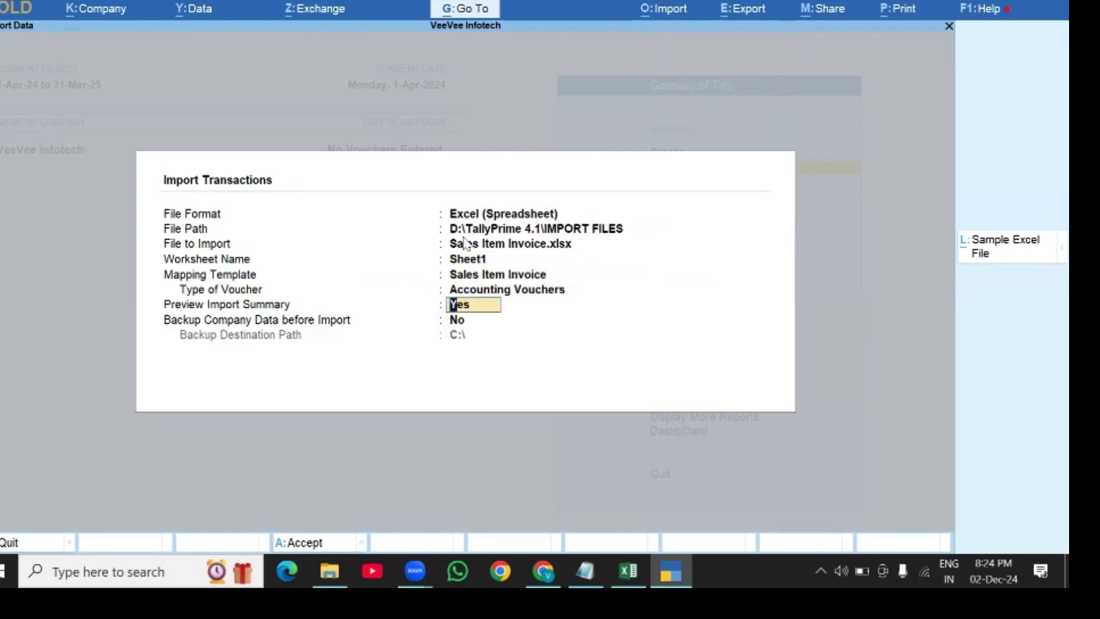
{"action": "key", "text": "Return"}
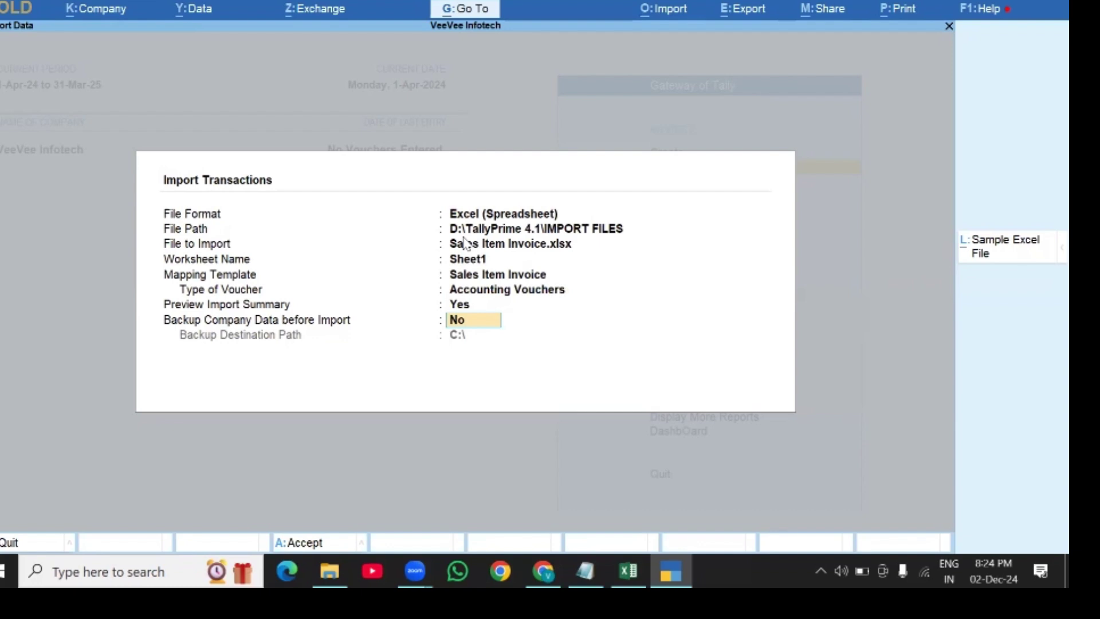
{"action": "key", "text": "Return"}
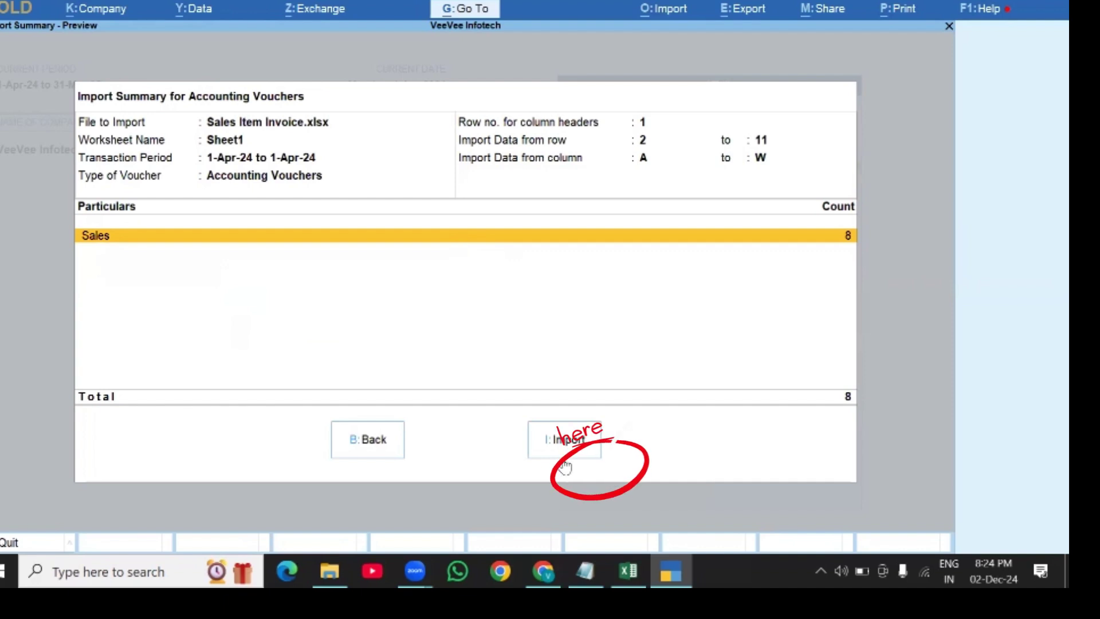
{"action": "left_click", "coordinate": [549, 445]}
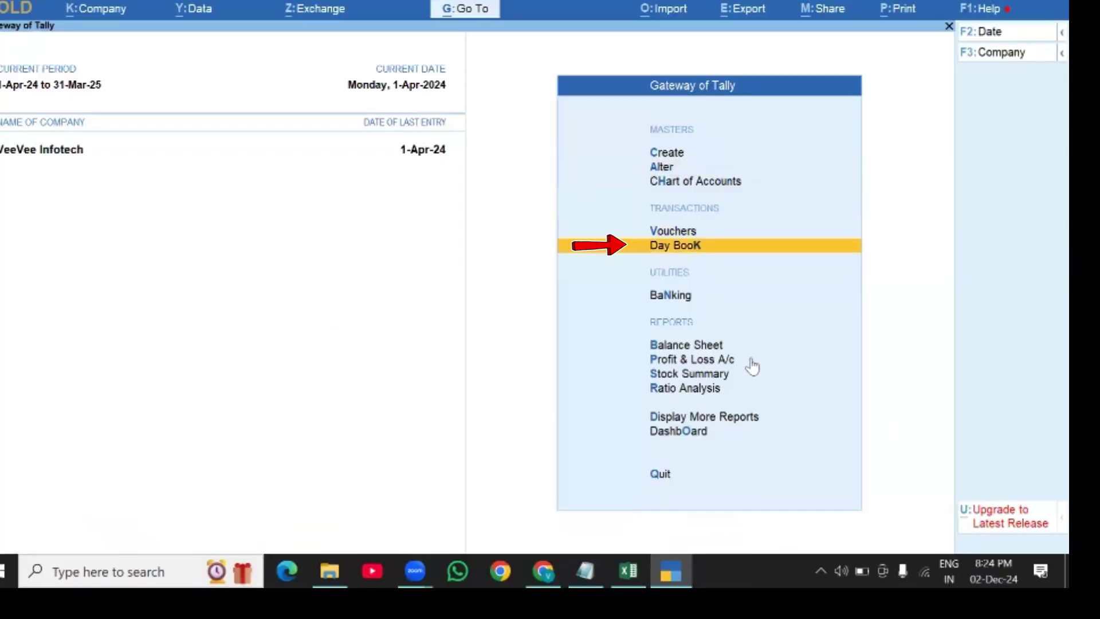
- Open the first imported sales voucher from the Day Book and review its dispatch and party details
{"action": "key", "text": "Return"}
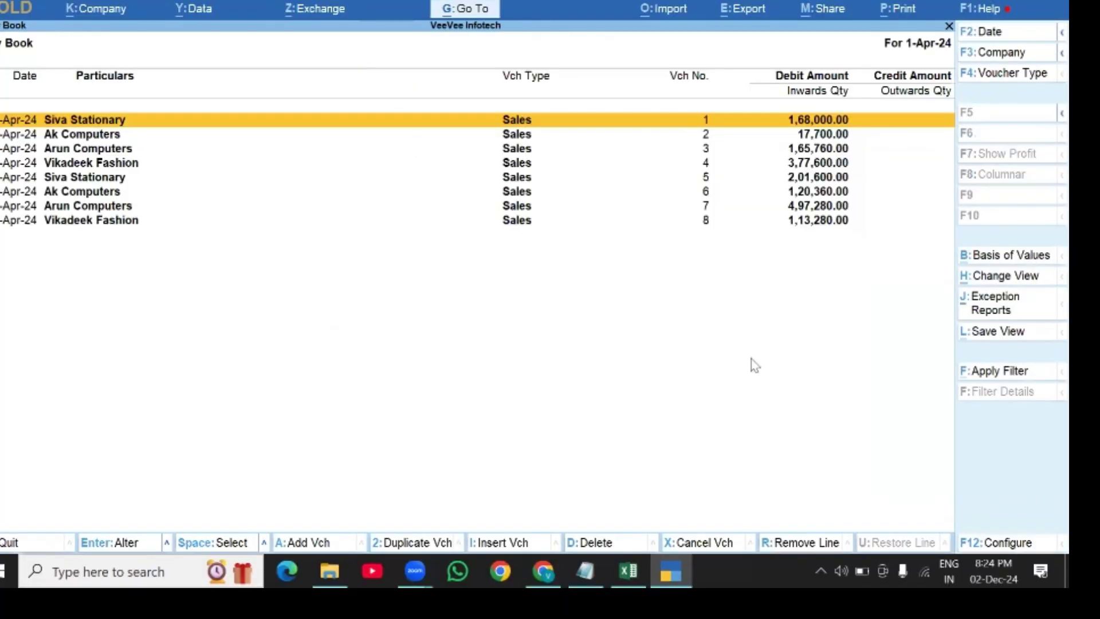
{"action": "key", "text": "Return"}
{"action": "key", "text": "Return"}
{"action": "key", "text": "Return"}
{"action": "key", "text": "Return"}
{"action": "key", "text": "Return"}
{"action": "key", "text": "Return"}
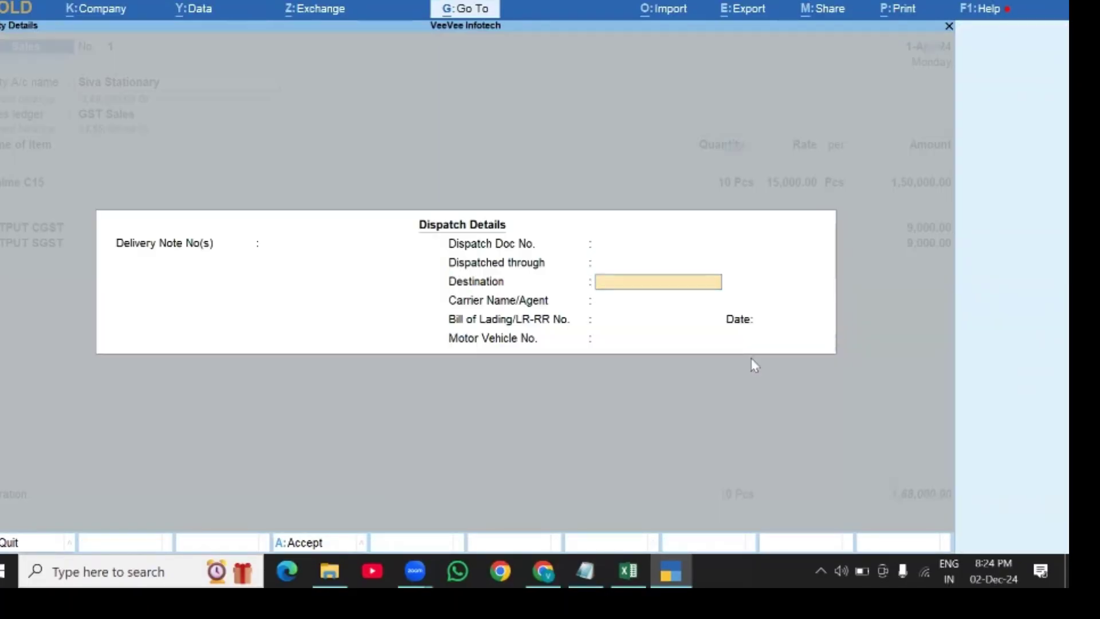
{"action": "key", "text": "Return"}
{"action": "key", "text": "Return"}
{"action": "key", "text": "Return"}
{"action": "key", "text": "Return"}
{"action": "key", "text": "Return"}
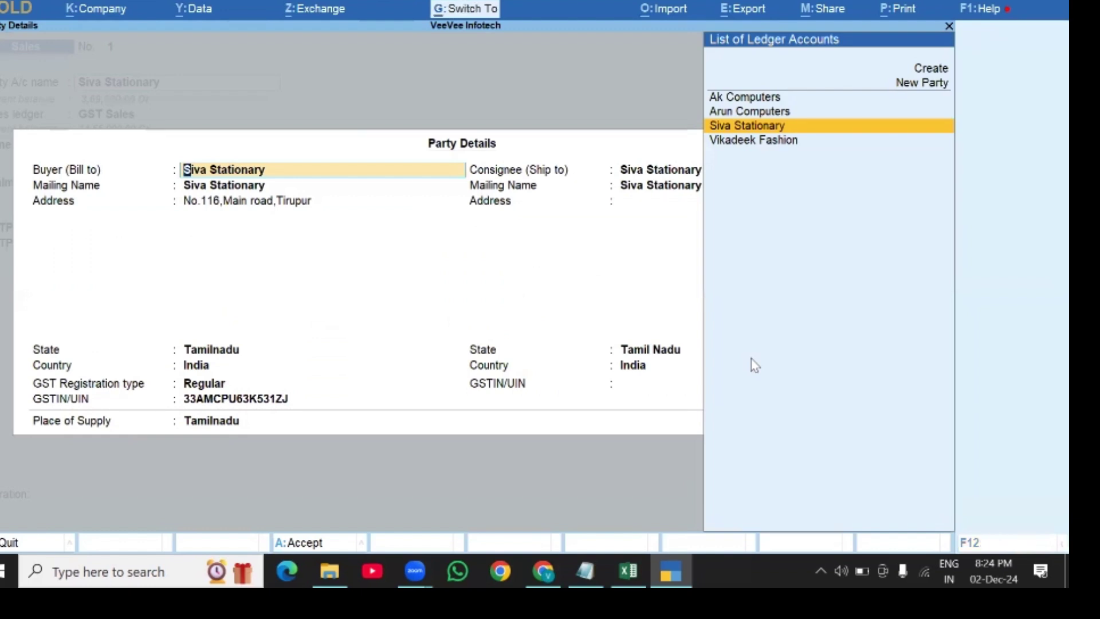
- Review the first voucher's item and tax lines, then save it without sending details for e-Way Bill generation
{"action": "key", "text": "ctrl+a"}
{"action": "key", "text": "Return"}
{"action": "key", "text": "Return"}
{"action": "key", "text": "Return"}
{"action": "key", "text": "Return"}
{"action": "key", "text": "Return"}
{"action": "key", "text": "Return"}
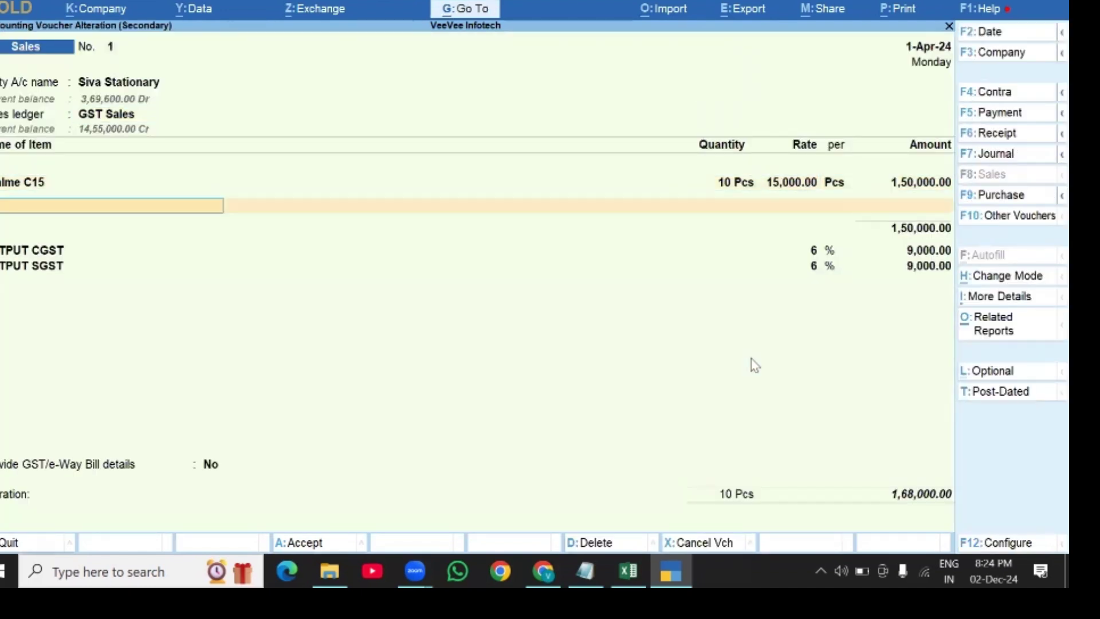
{"action": "key", "text": "ctrl+a"}
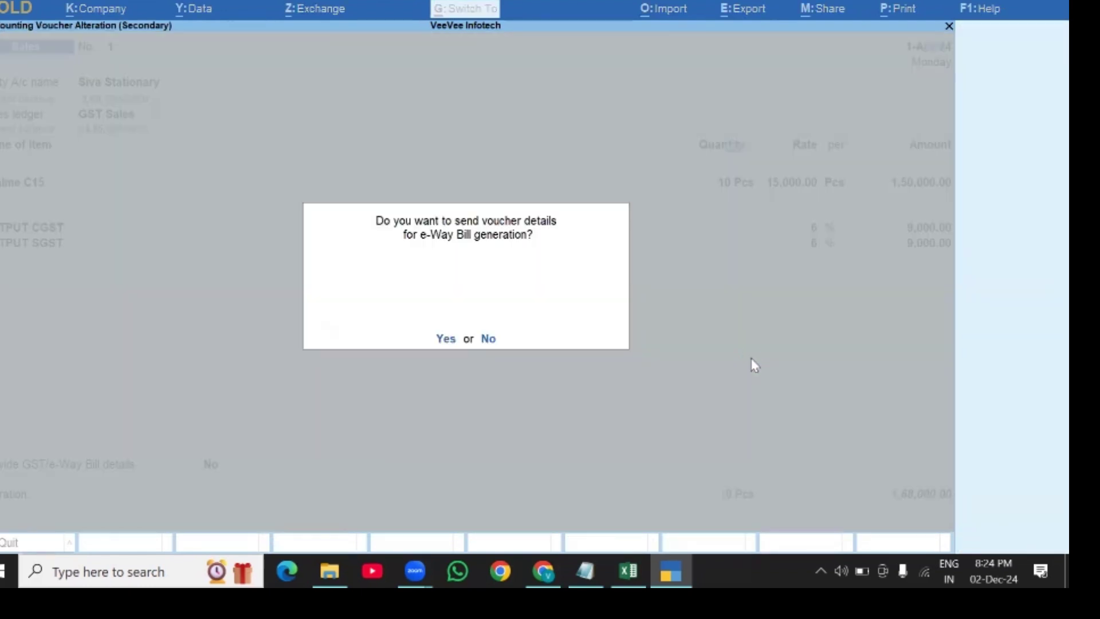
{"action": "key", "text": "n"}
- View the second sales voucher from the Day Book, leave it without saving and return to the Gateway of Tally
{"action": "key", "text": "Down"}
{"action": "key", "text": "Return"}
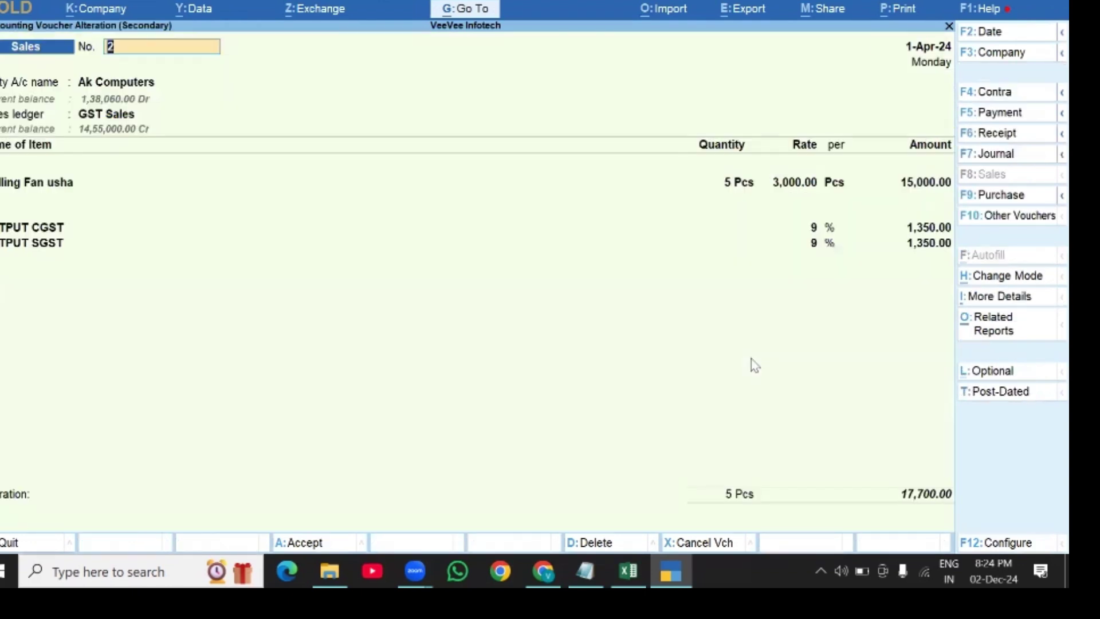
{"action": "key", "text": "Escape"}
{"action": "key", "text": "y"}
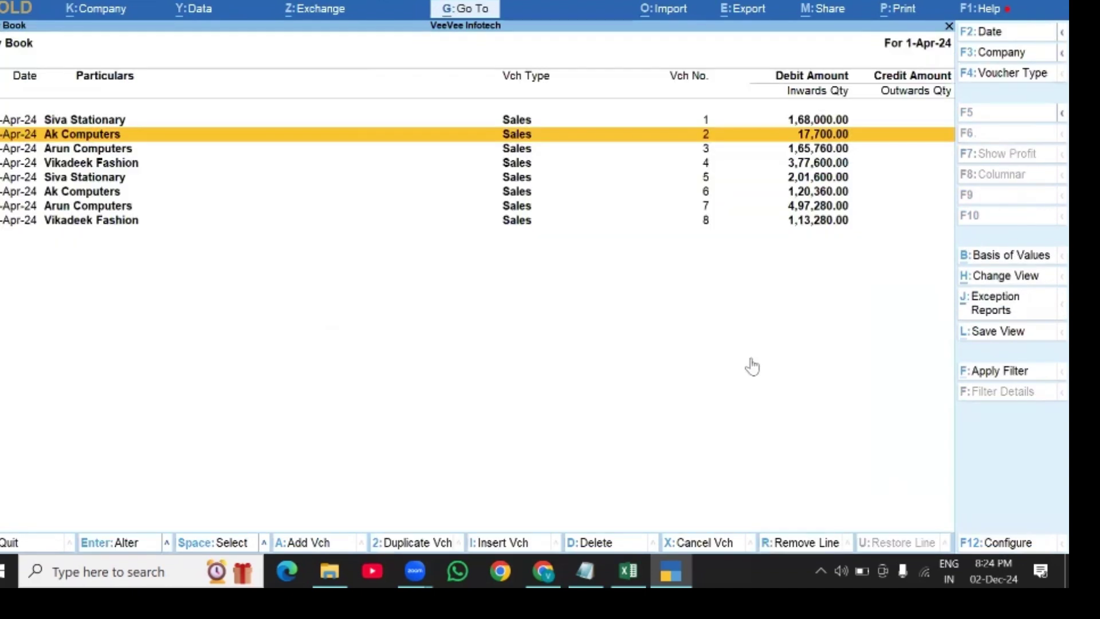
{"action": "key", "text": "Escape"}
{"action": "key", "text": "Escape"}
{"action": "key", "text": "n"}
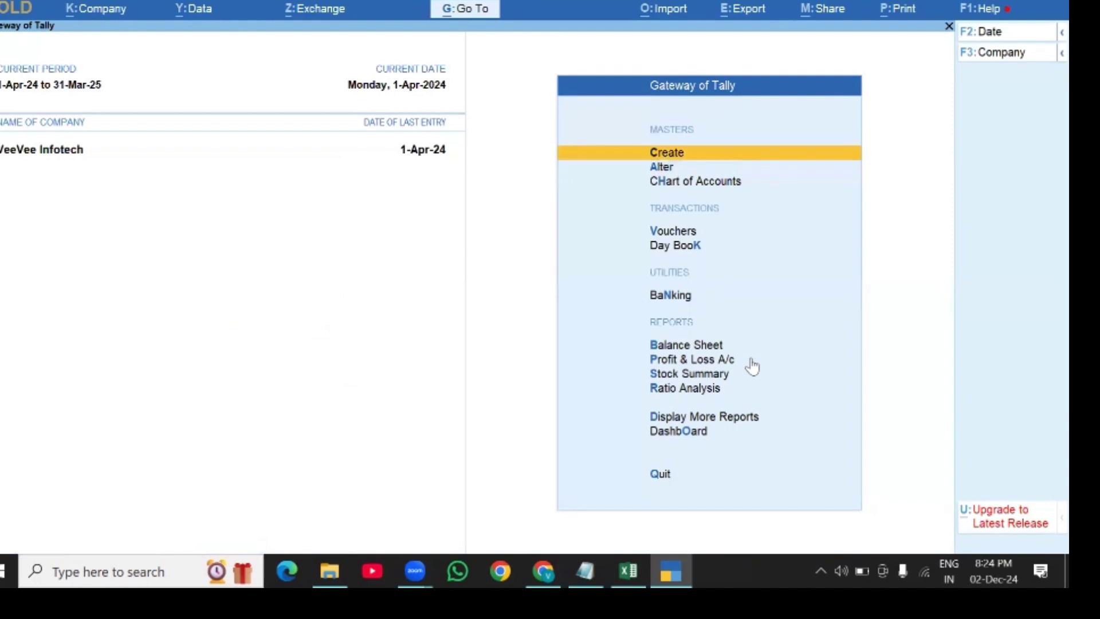